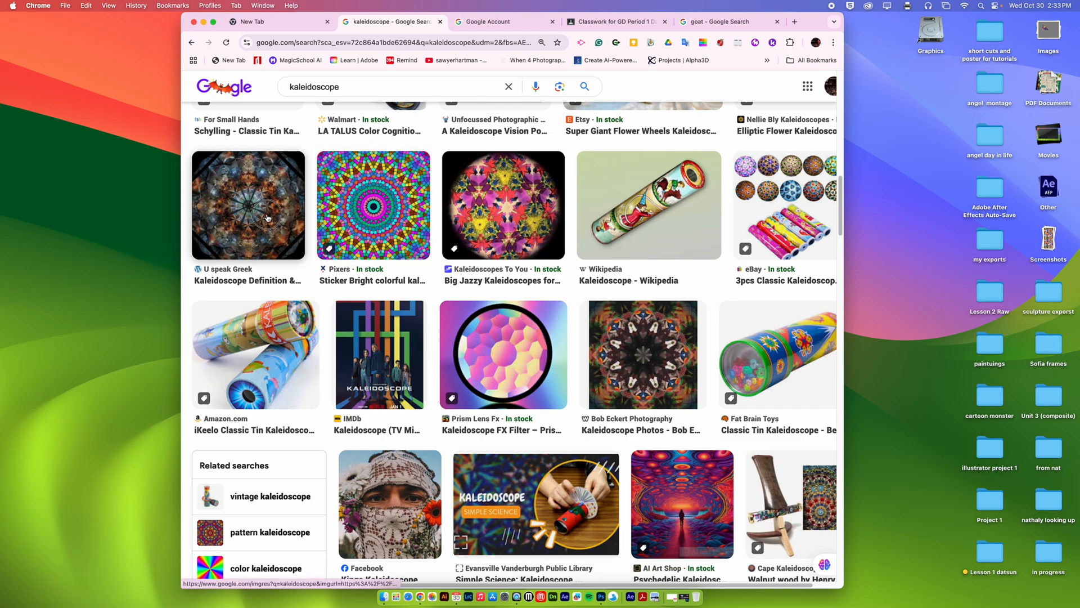
Step: Preview the U speak Greek kaleidoscope image and open the GOAT sneaker website from the goat search results
{"action": "left_click", "coordinate": [264, 214]}
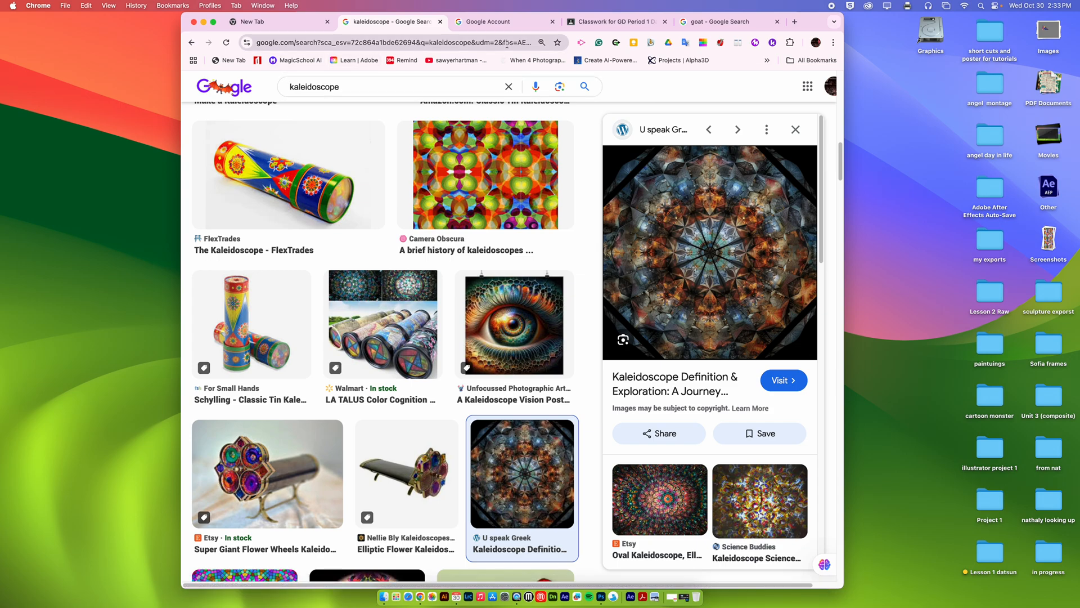
{"action": "left_click", "coordinate": [712, 24]}
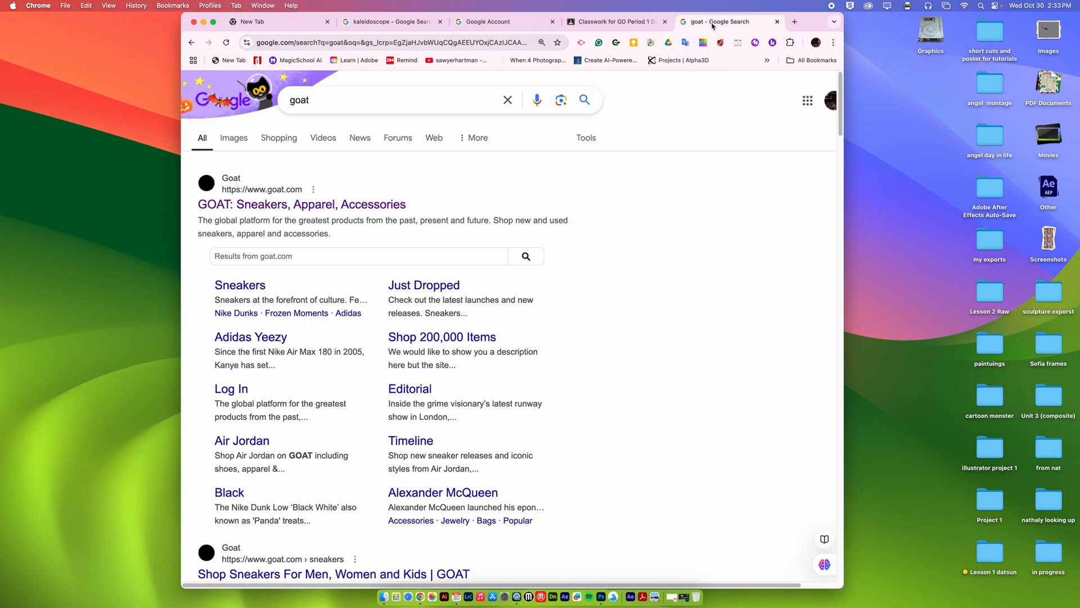
{"action": "left_click", "coordinate": [279, 204]}
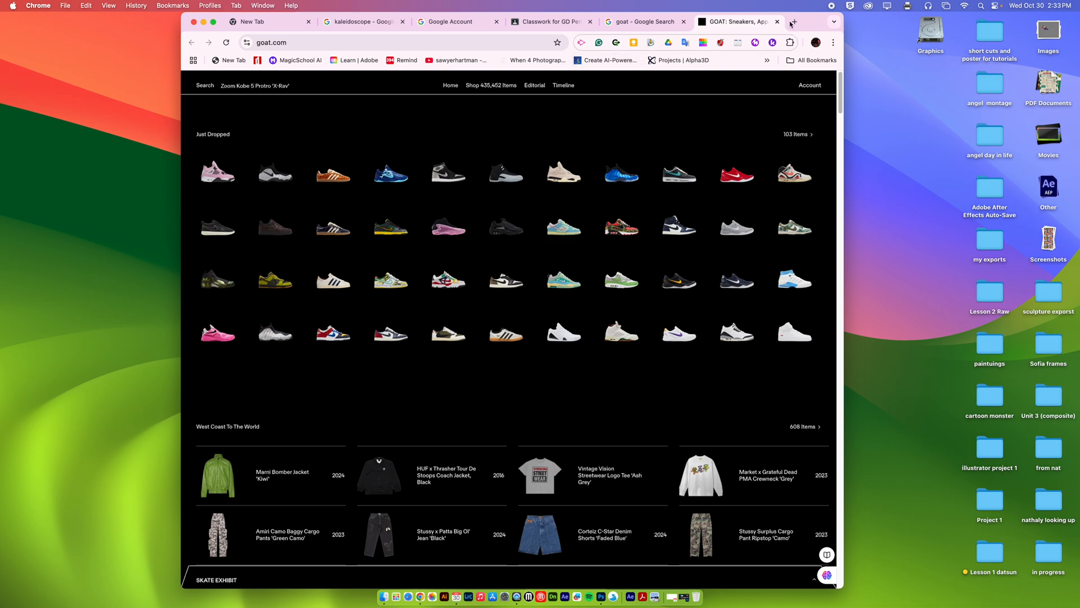
Step: Uncover the desktop, open the P.1 Day 1 (Graphic Design) folder in the 2024-25 classes folder on the Graphics drive, and check two student folders
{"action": "left_click_drag", "start_coordinate": [790, 23], "coordinate": [629, 343]}
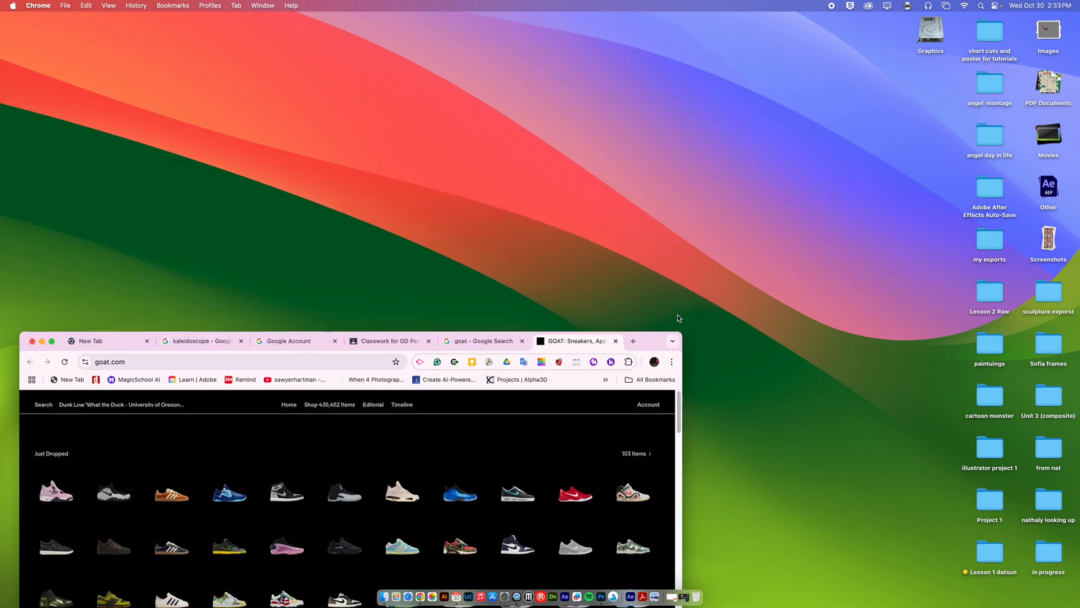
{"action": "double_click", "coordinate": [931, 35]}
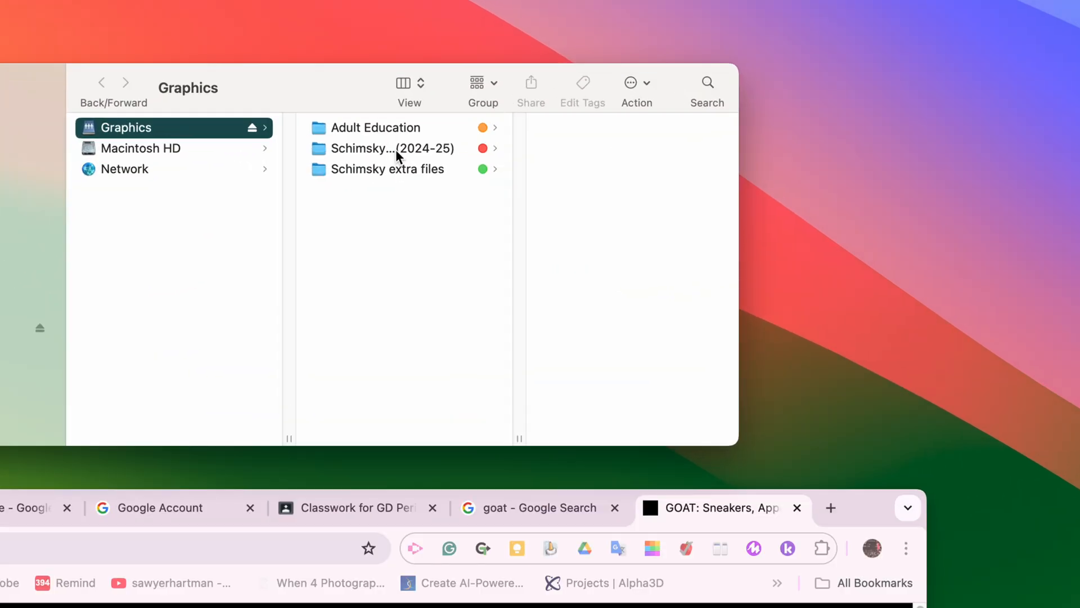
{"action": "left_click", "coordinate": [428, 157]}
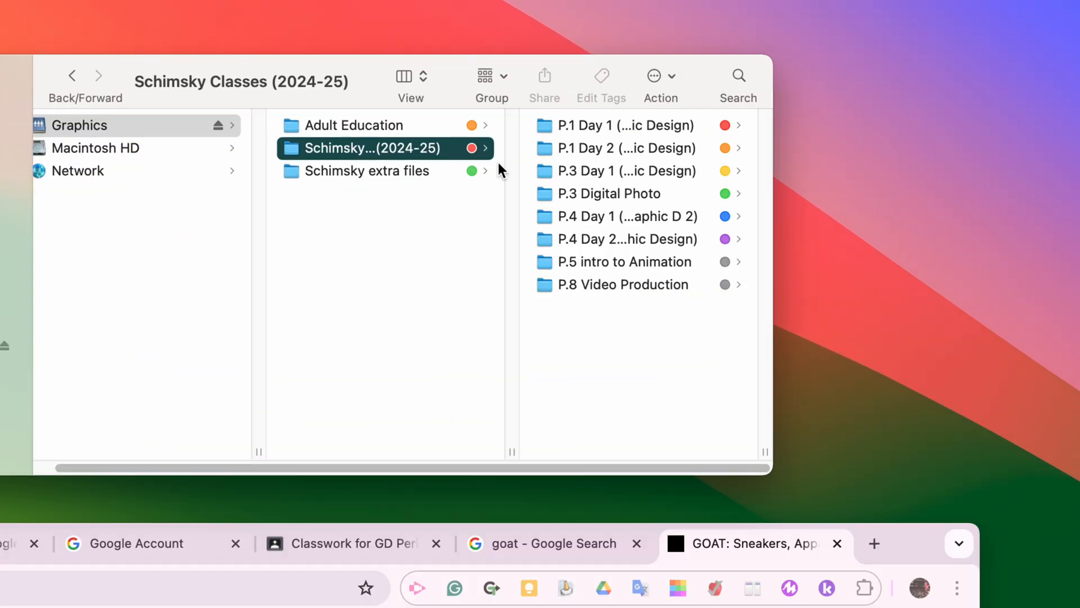
{"action": "left_click", "coordinate": [631, 124]}
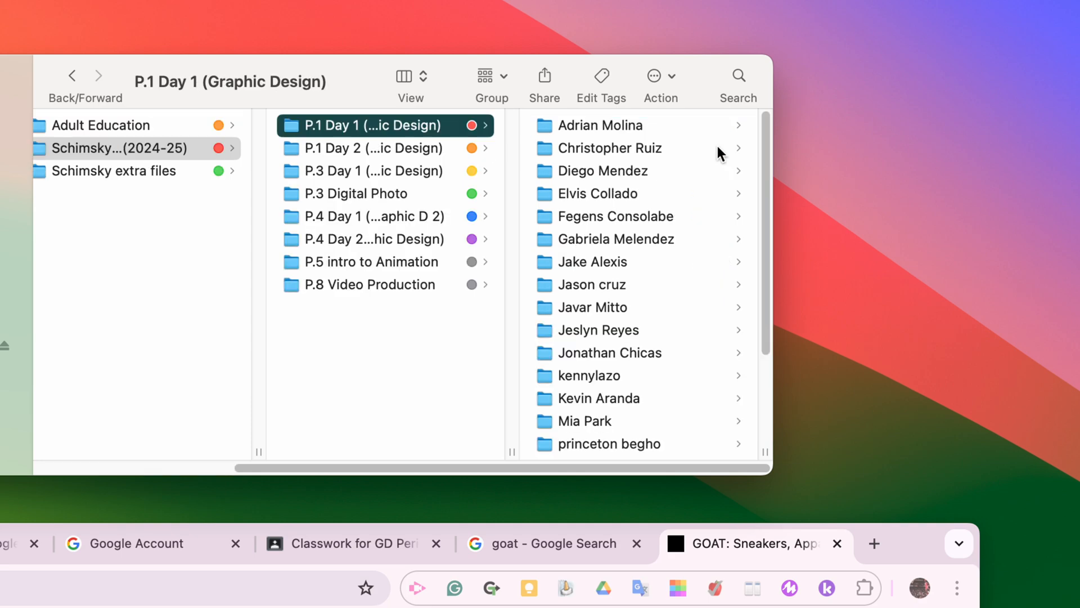
{"action": "left_click", "coordinate": [611, 124]}
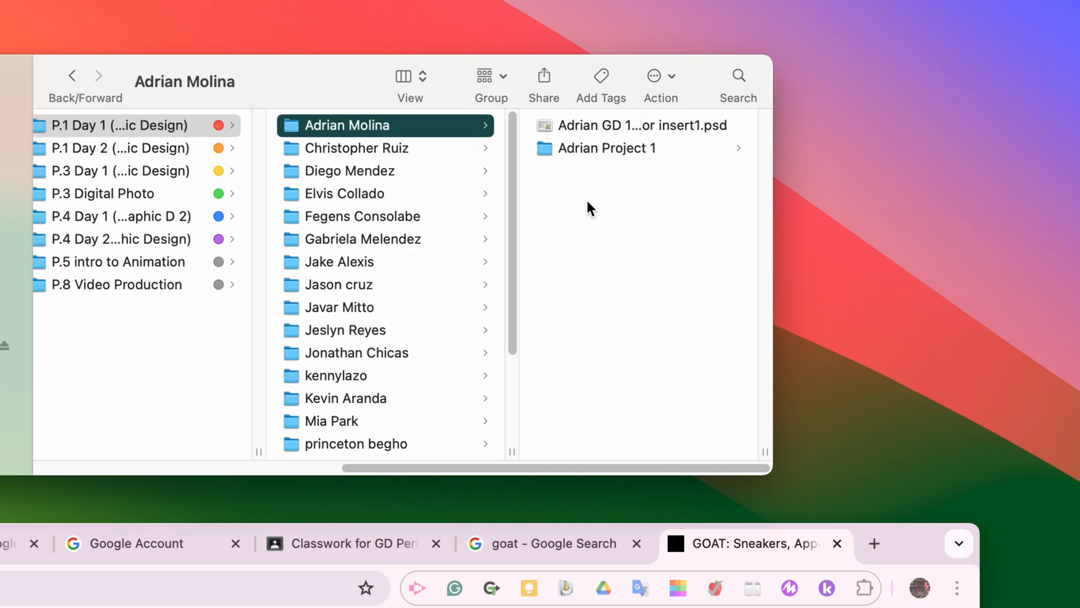
{"action": "left_click", "coordinate": [401, 172]}
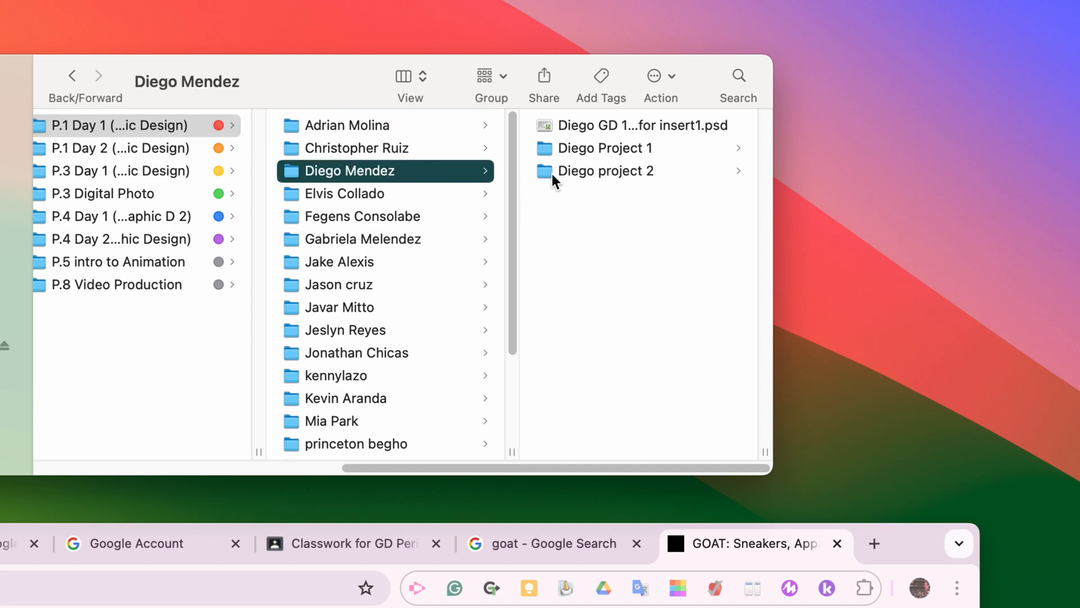
Step: Create a new folder in the student's folder that already holds Project 1, named with the student's first name and Project 2
{"action": "left_click", "coordinate": [357, 261]}
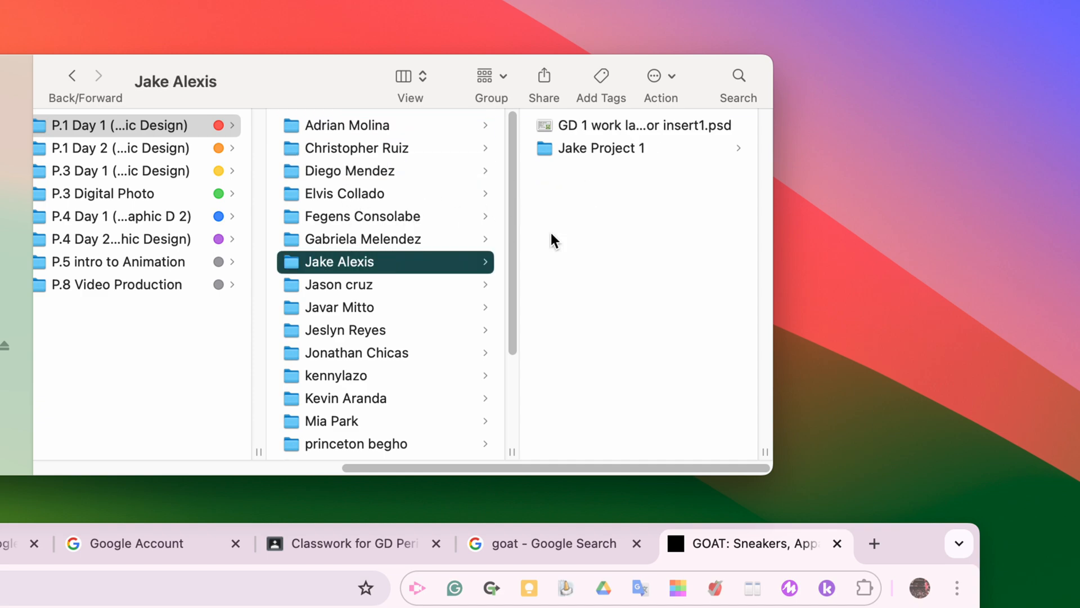
{"action": "right_click", "coordinate": [595, 187]}
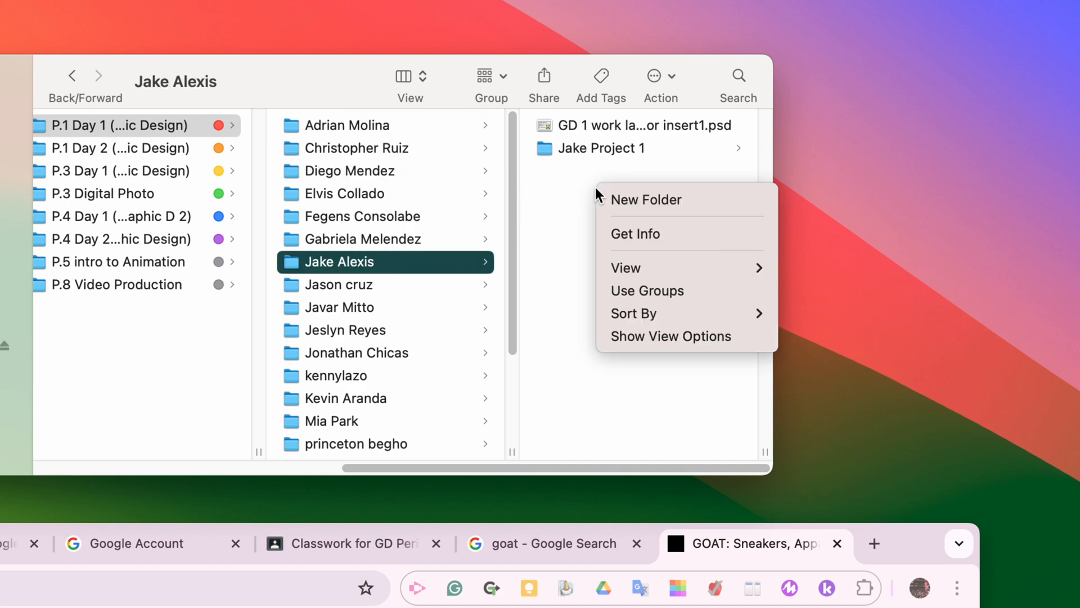
{"action": "left_click", "coordinate": [648, 201]}
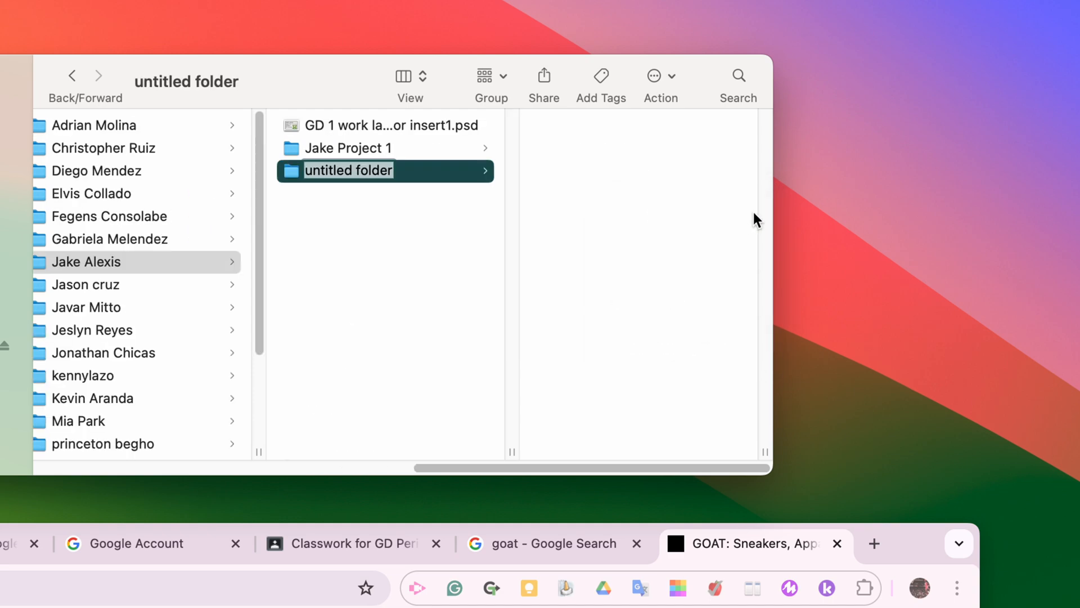
{"action": "type", "text": "Jake"}
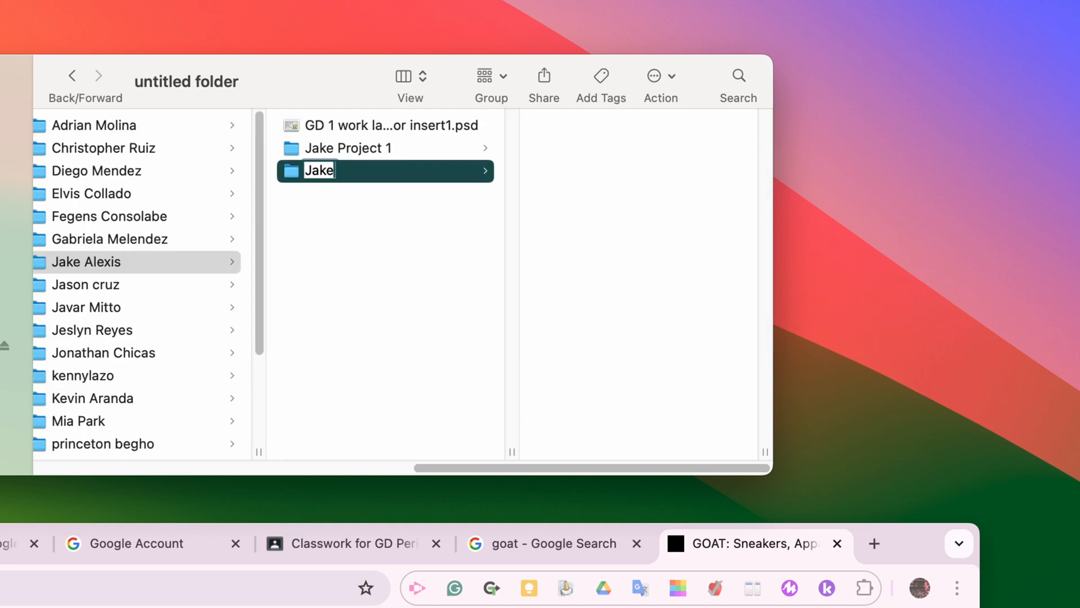
{"action": "type", "text": " Project 2"}
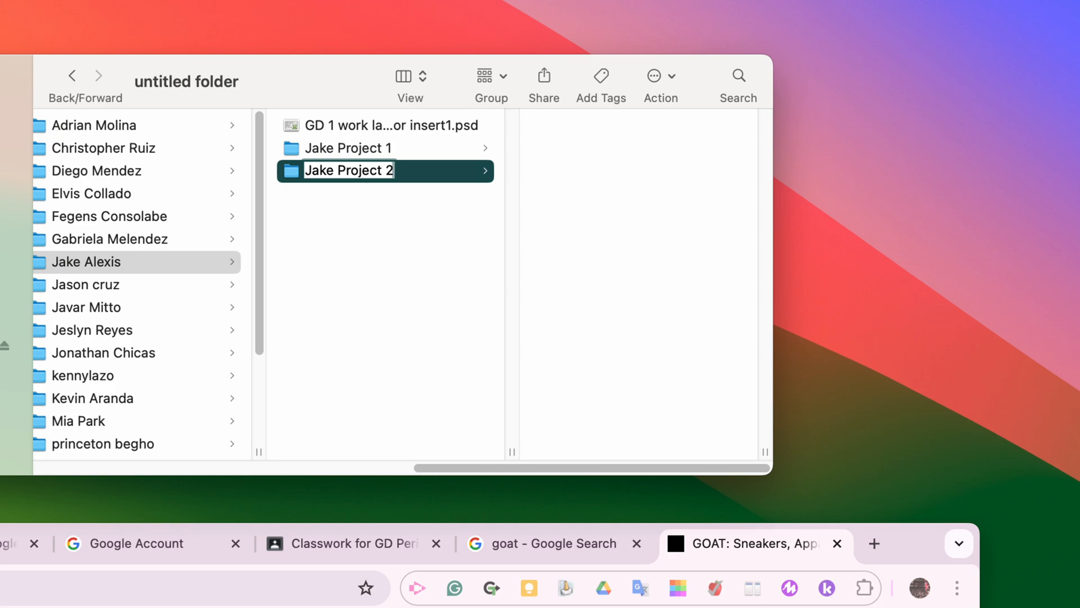
{"action": "key", "text": "Return"}
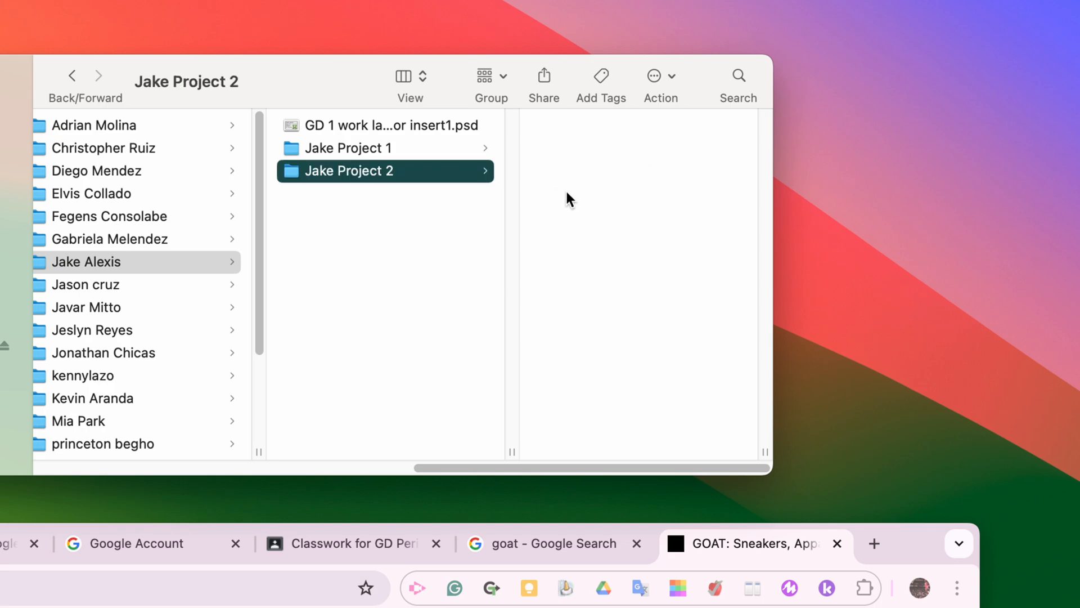
Step: Create a subfolder named Sneaker Kalid inside the Project 2 folder
{"action": "right_click", "coordinate": [621, 147]}
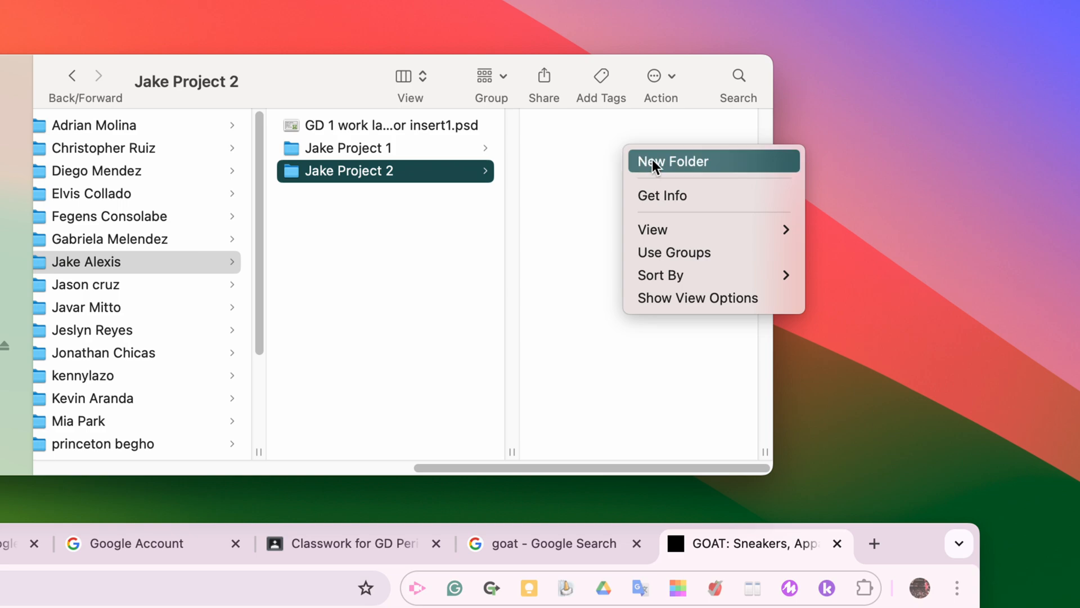
{"action": "left_click", "coordinate": [639, 161]}
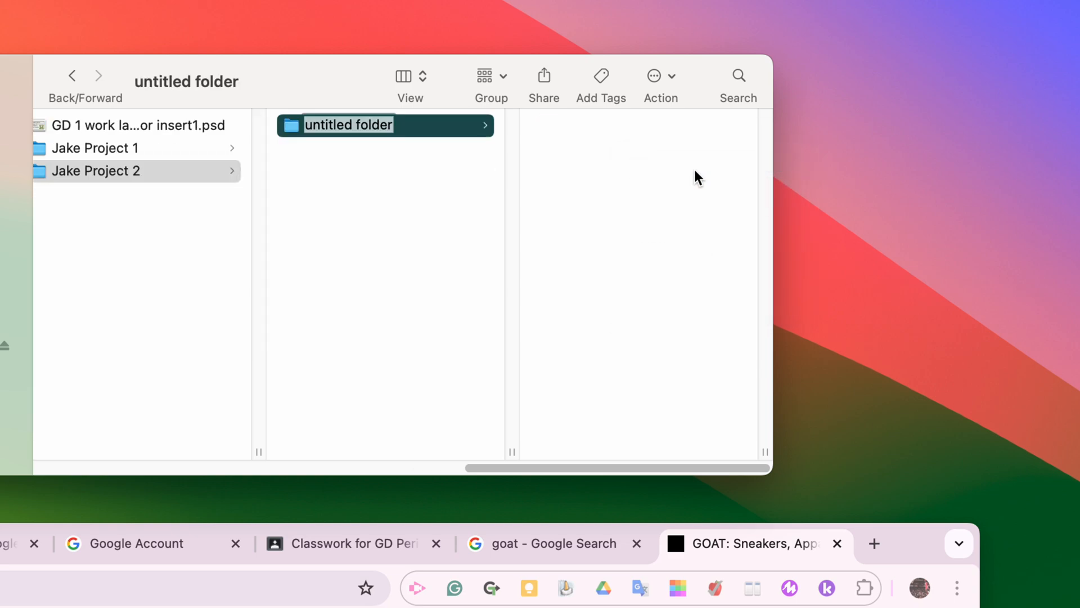
{"action": "type", "text": "Sneaker K"}
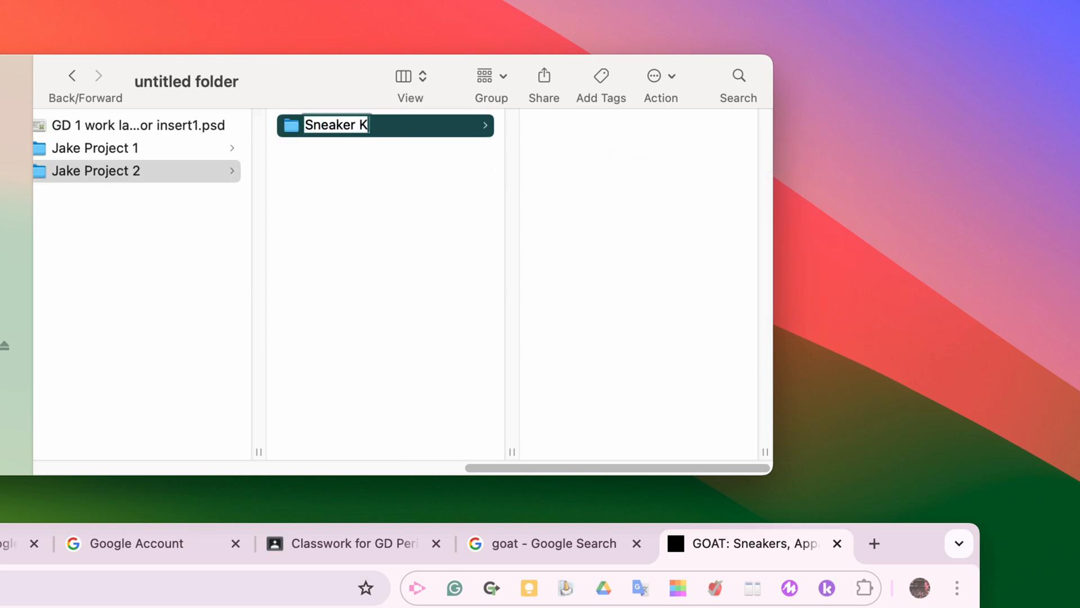
{"action": "type", "text": "alid"}
{"action": "left_click", "coordinate": [369, 179]}
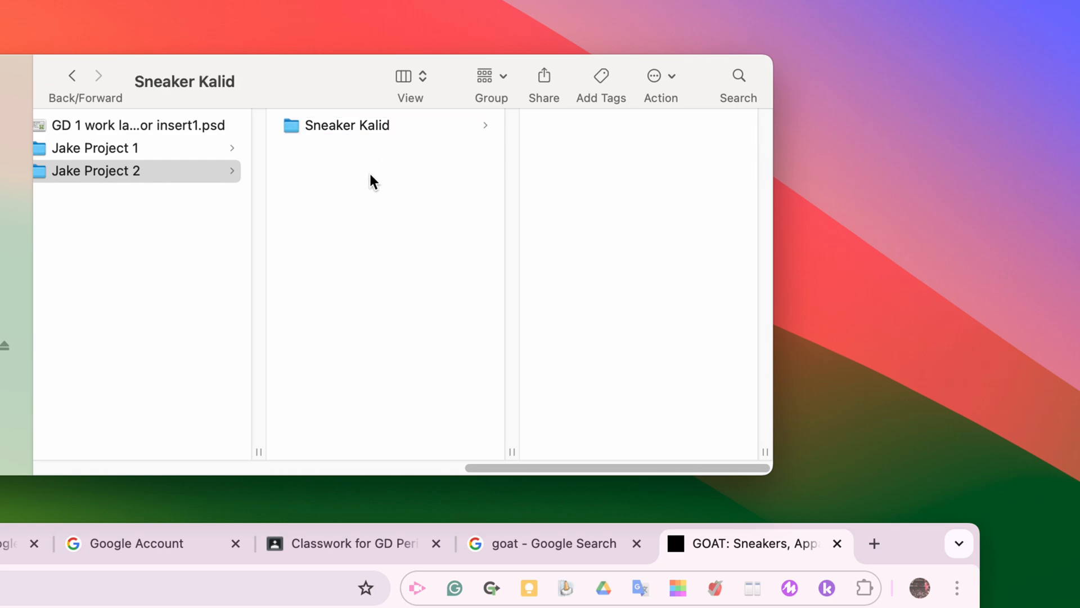
Step: Add a second Project 2 subfolder named Sneaker mask and open the Sneaker Kalid folder
{"action": "right_click", "coordinate": [381, 175]}
{"action": "left_click", "coordinate": [416, 188]}
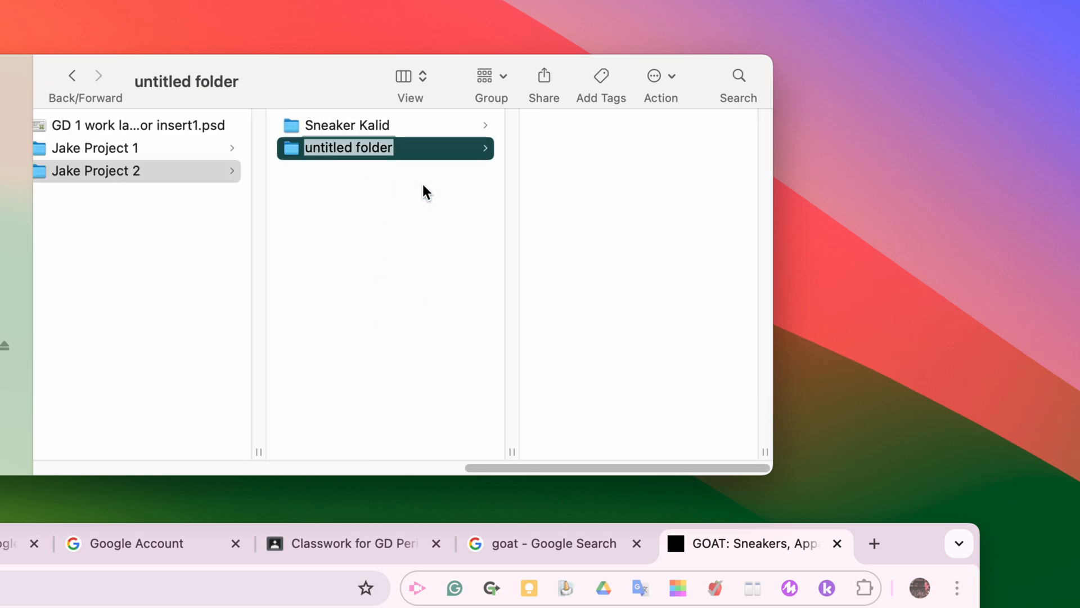
{"action": "type", "text": "Sneaker mask"}
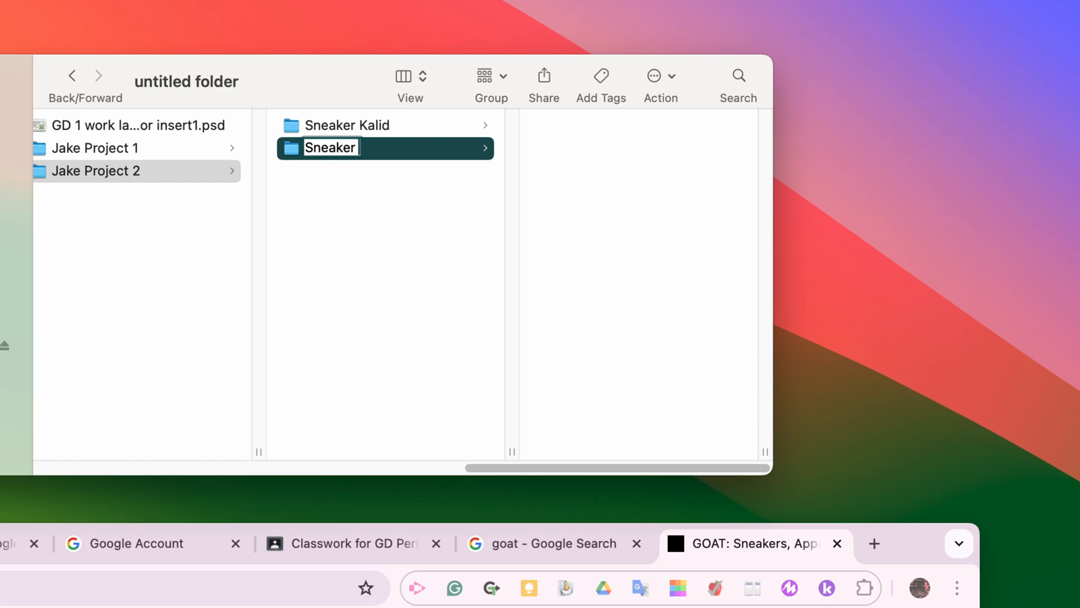
{"action": "left_click", "coordinate": [365, 186]}
{"action": "left_click", "coordinate": [406, 124]}
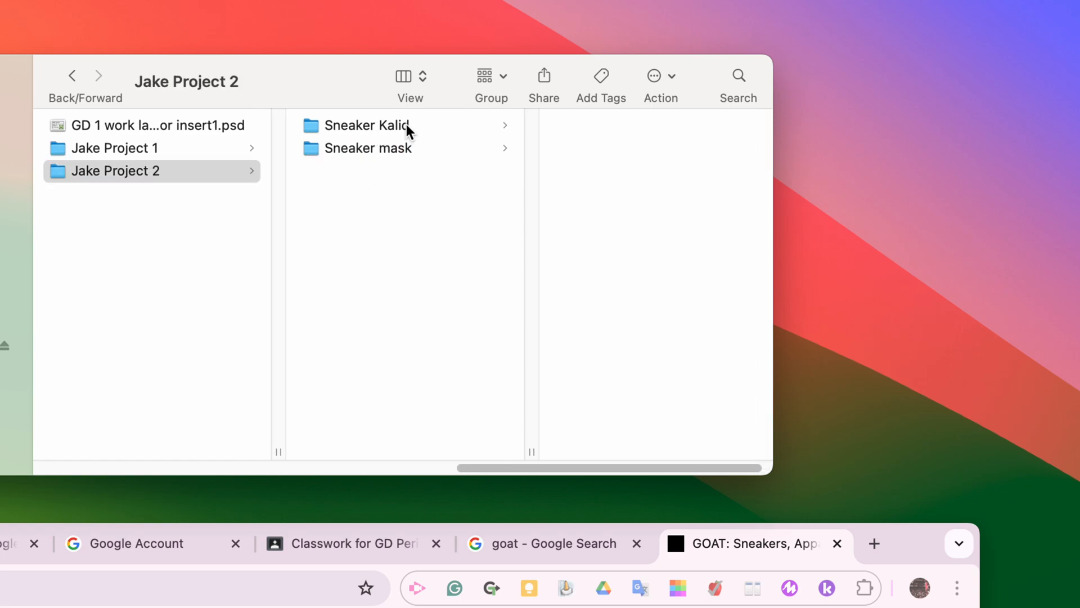
{"action": "left_click", "coordinate": [387, 143]}
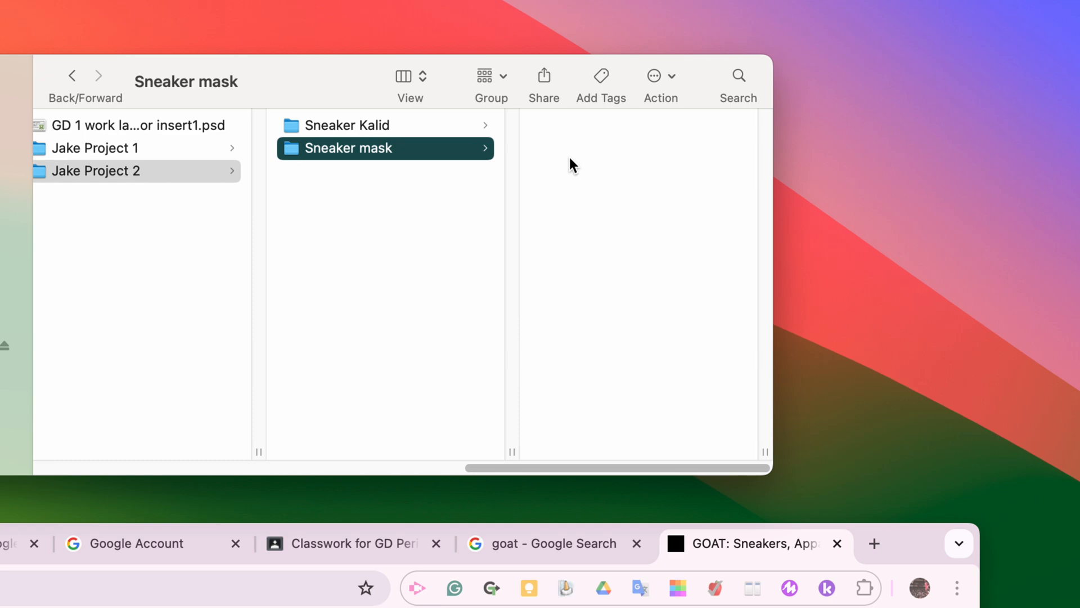
{"action": "left_click", "coordinate": [440, 121]}
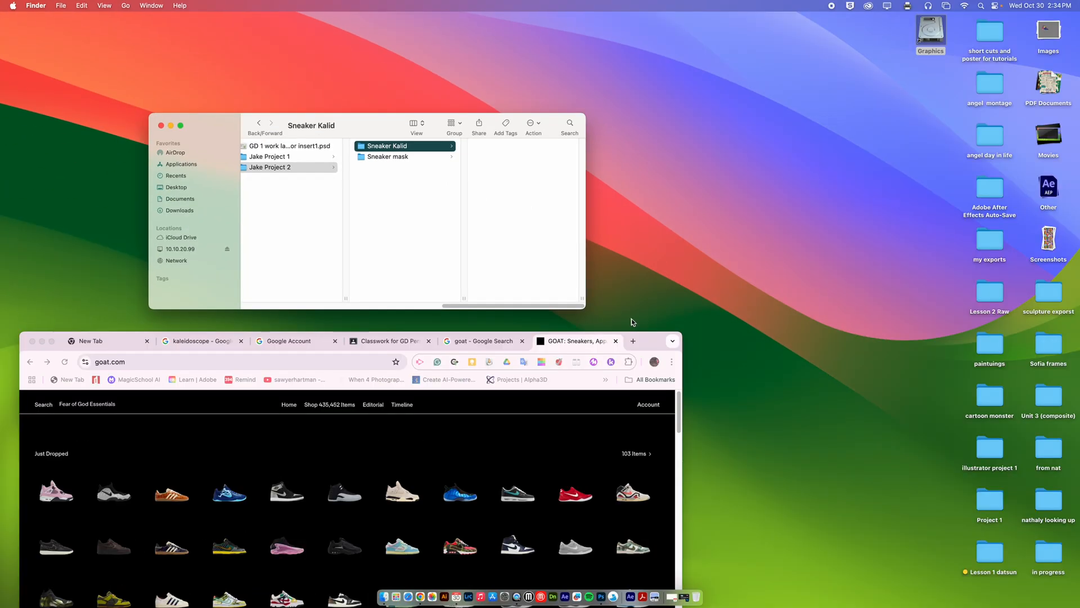
Step: Switch back to Chrome, open the Air Max 90 SP 'Reverse Duck Camo' 2024 sneaker on GOAT and enlarge its photos
{"action": "double_click", "coordinate": [645, 342]}
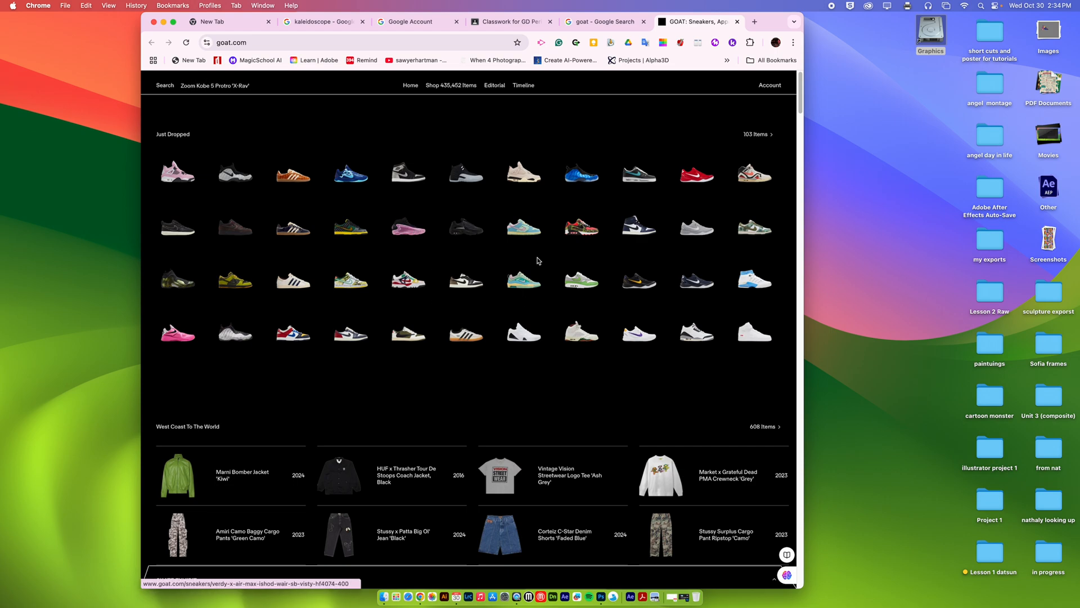
{"action": "left_click", "coordinate": [581, 232]}
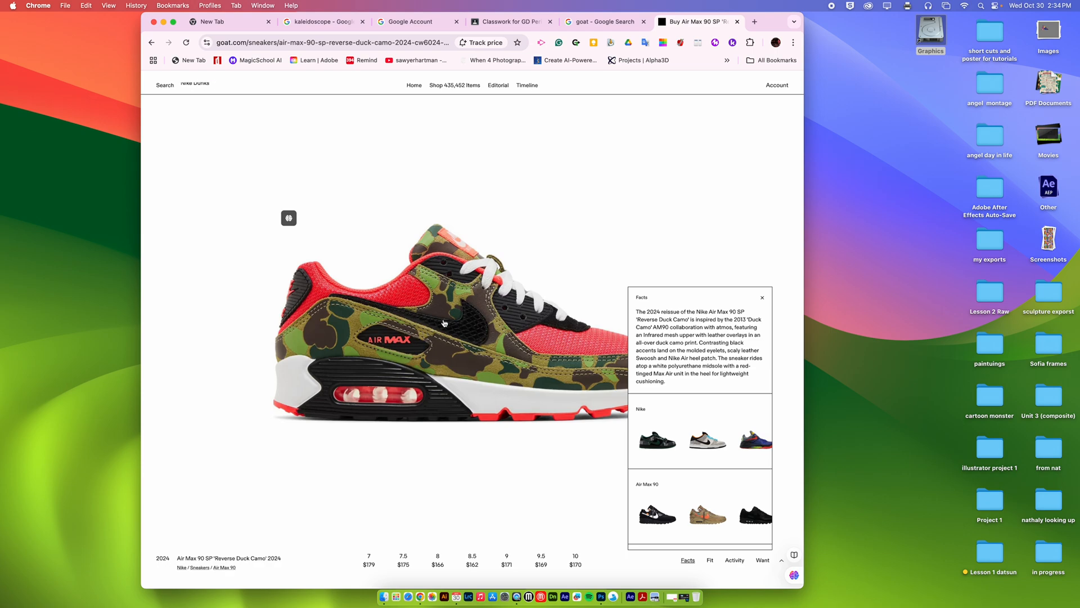
{"action": "left_click", "coordinate": [461, 329]}
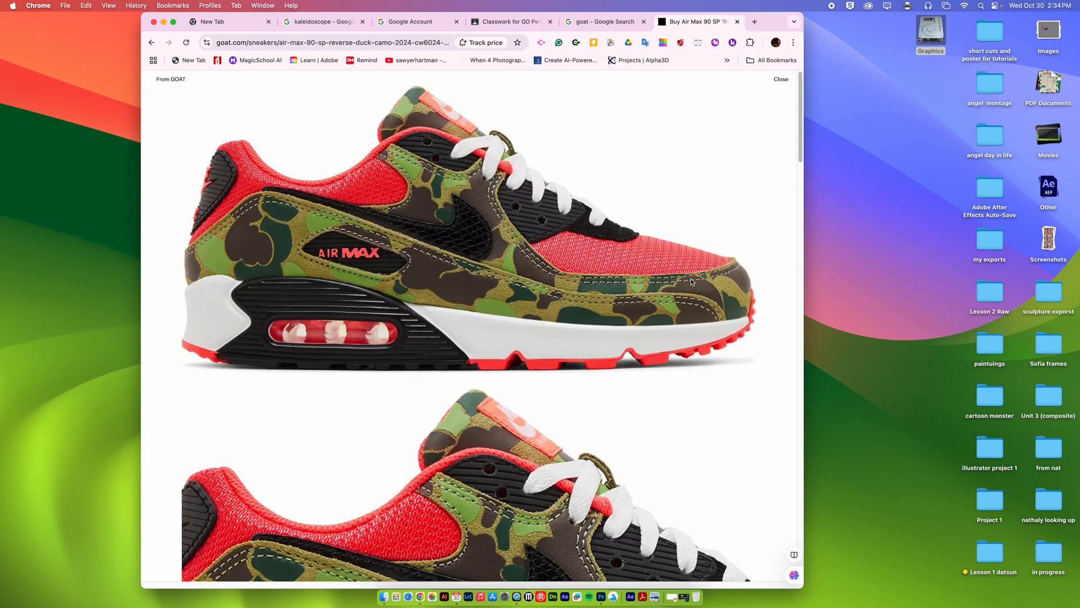
{"action": "left_click_drag", "start_coordinate": [800, 137], "coordinate": [743, 130]}
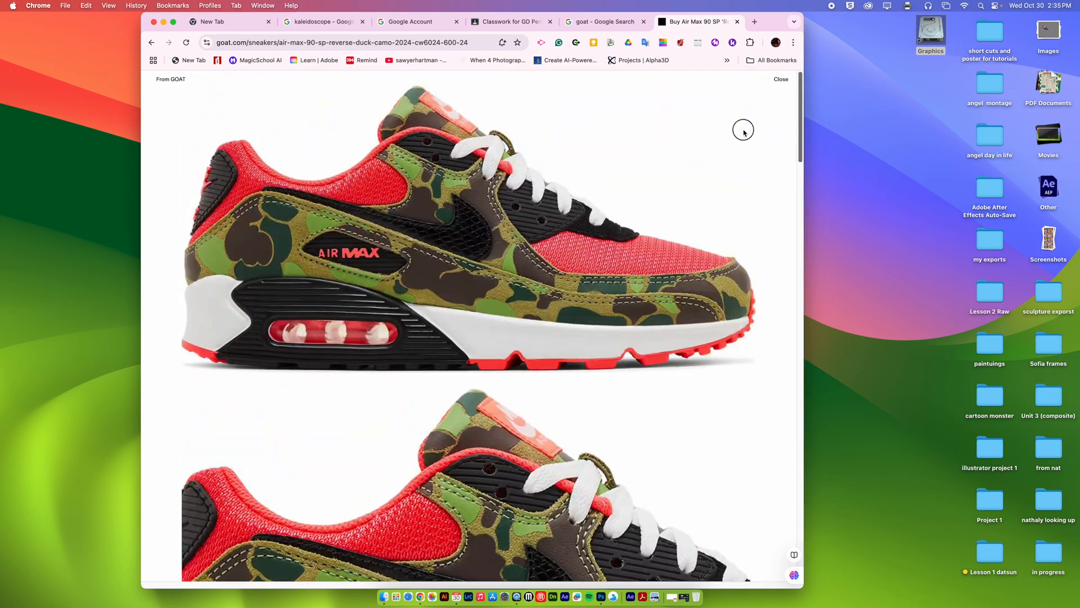
Step: Arrange the browser and Finder windows so both are reachable and save the sneaker's side-view photo into the Sneaker Kalid folder
{"action": "left_click_drag", "start_coordinate": [766, 22], "coordinate": [761, 232]}
{"action": "left_click", "coordinate": [520, 184]}
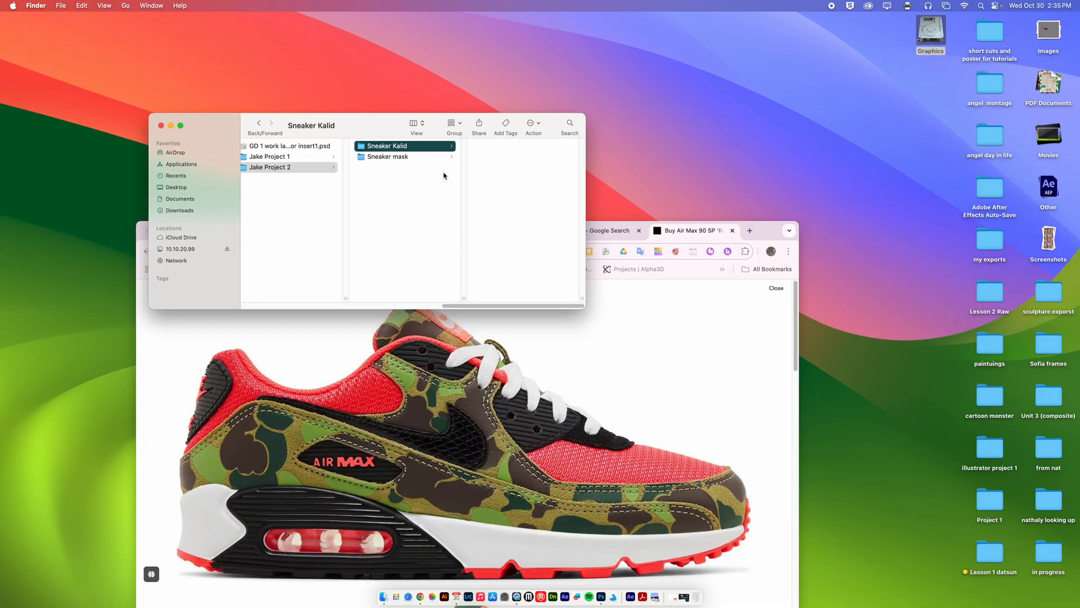
{"action": "left_click_drag", "start_coordinate": [766, 234], "coordinate": [877, 278]}
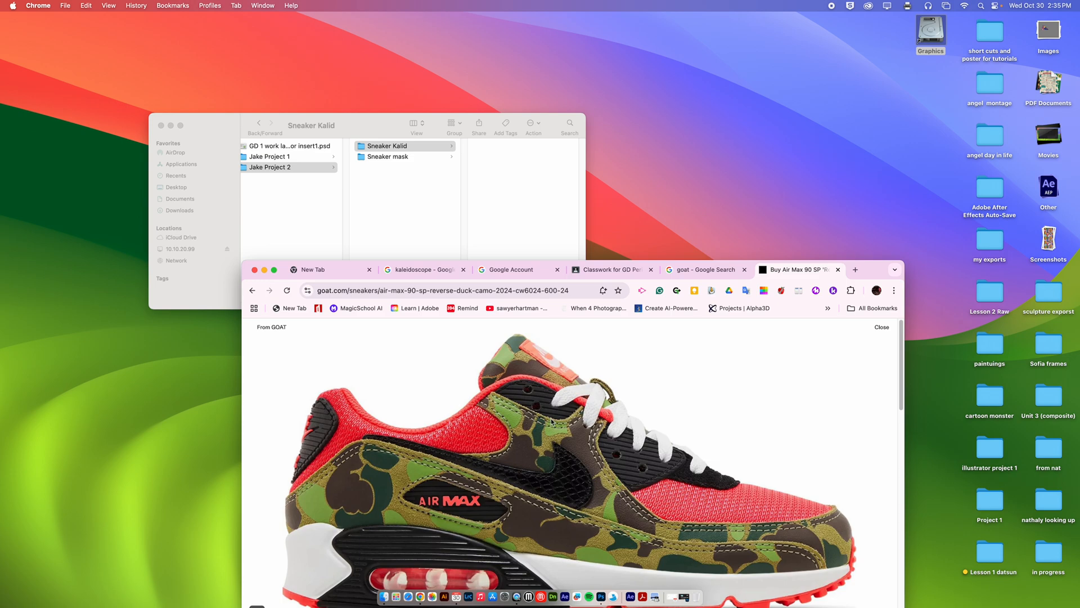
{"action": "left_click_drag", "start_coordinate": [537, 364], "coordinate": [525, 176]}
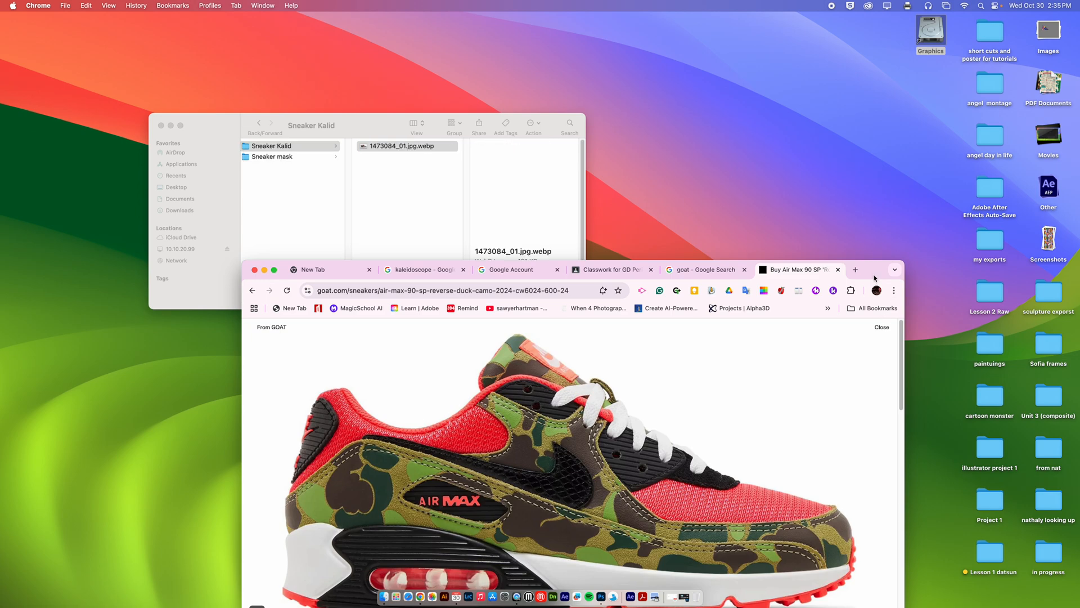
Step: Find the sneaker's red outsole photo in the gallery and save it into the Sneaker Kalid folder
{"action": "left_click_drag", "start_coordinate": [873, 270], "coordinate": [957, 126]}
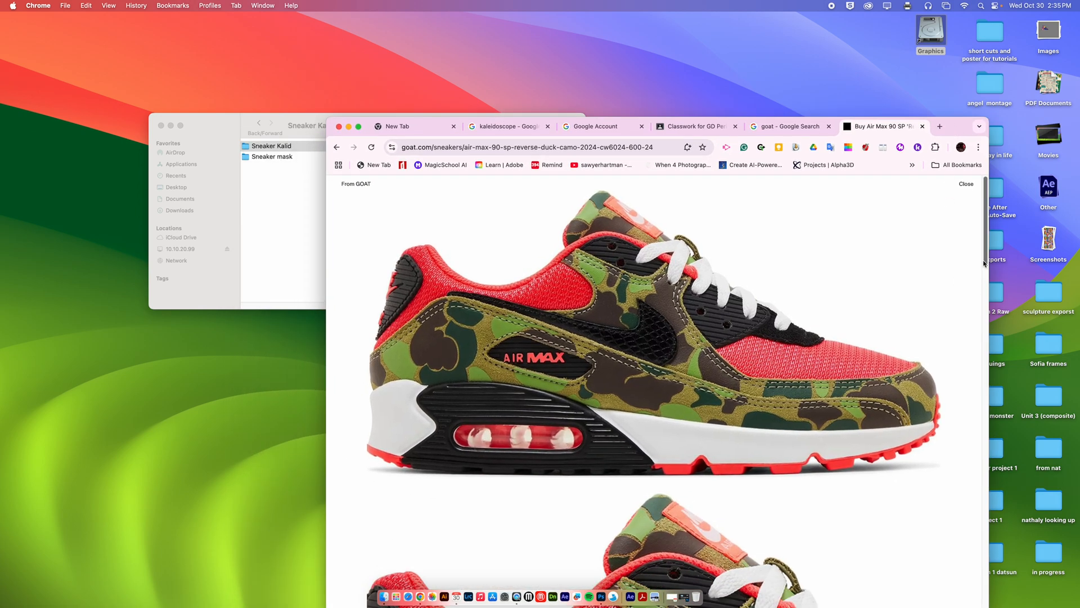
{"action": "left_click_drag", "start_coordinate": [984, 275], "coordinate": [967, 415]}
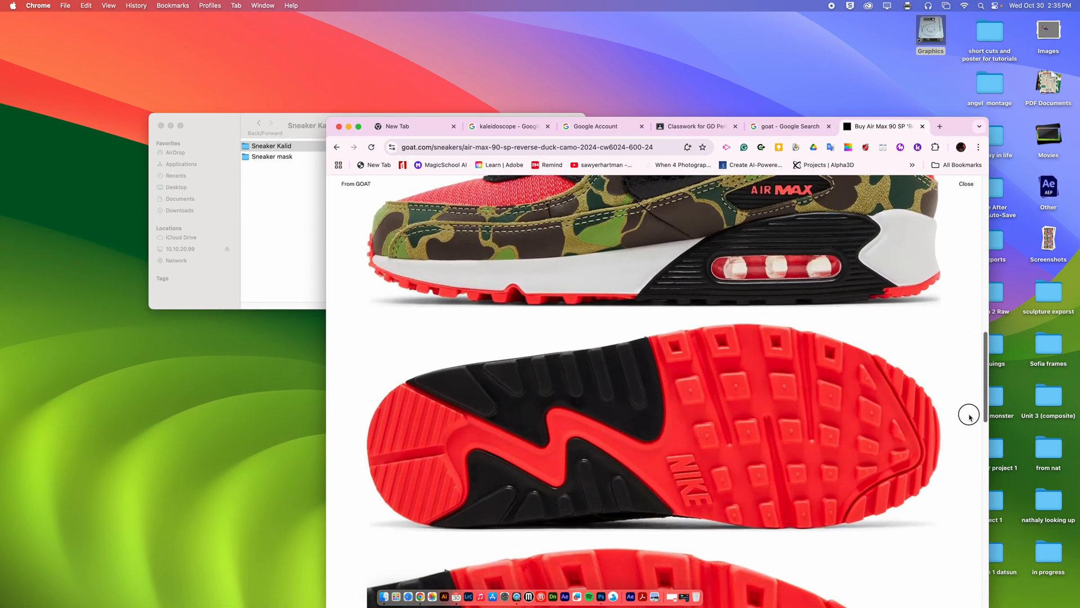
{"action": "left_click_drag", "start_coordinate": [371, 130], "coordinate": [571, 278]}
{"action": "left_click_drag", "start_coordinate": [846, 537], "coordinate": [416, 169]}
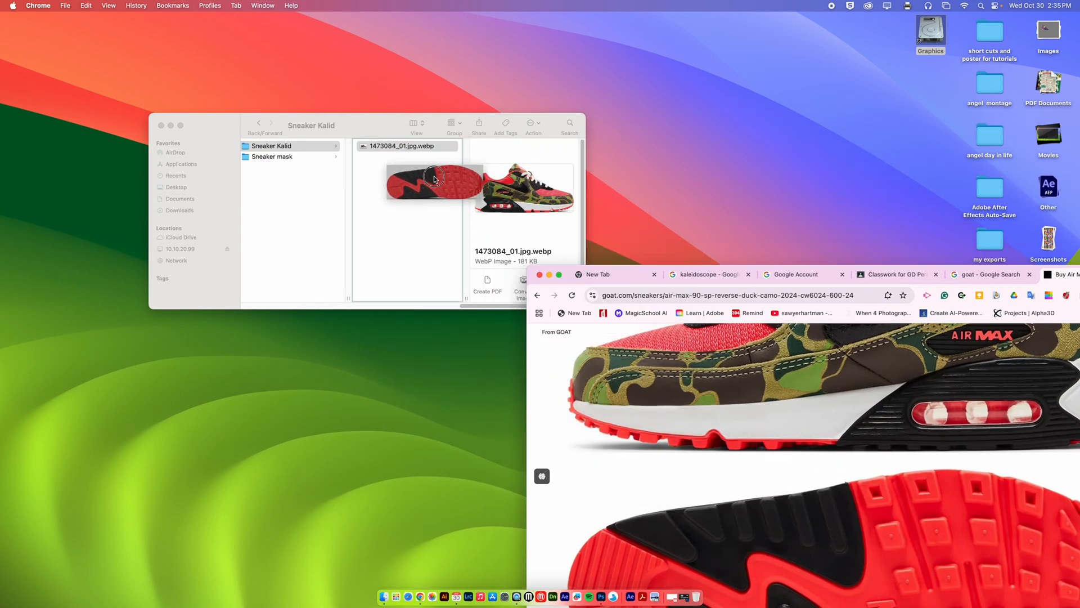
Step: Save the camo sneaker's heel-view photo and the angled photo of the pair into the Sneaker Kalid folder
{"action": "scroll", "coordinate": [853, 477], "scroll_direction": "down", "scroll_amount": 5}
{"action": "scroll", "coordinate": [853, 477], "scroll_direction": "down", "scroll_amount": 5}
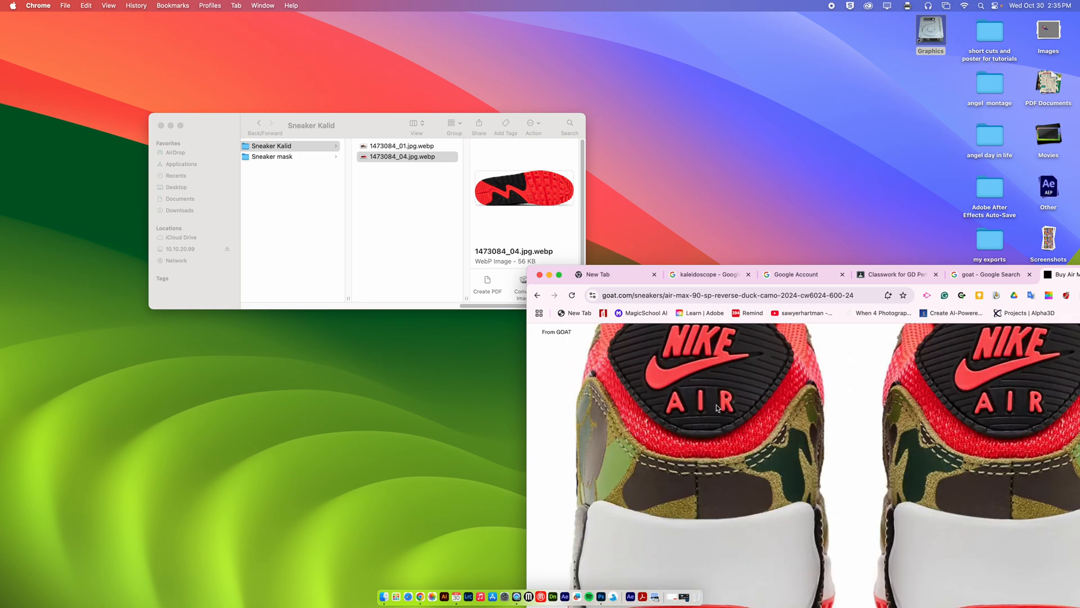
{"action": "left_click_drag", "start_coordinate": [719, 409], "coordinate": [397, 211]}
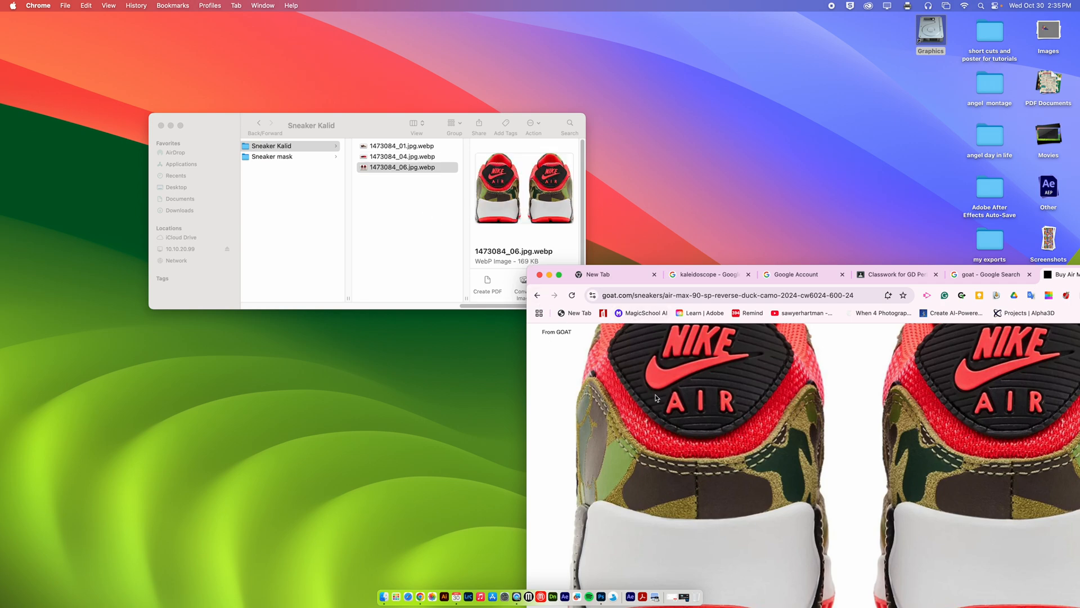
{"action": "scroll", "coordinate": [656, 398], "scroll_direction": "down", "scroll_amount": 10}
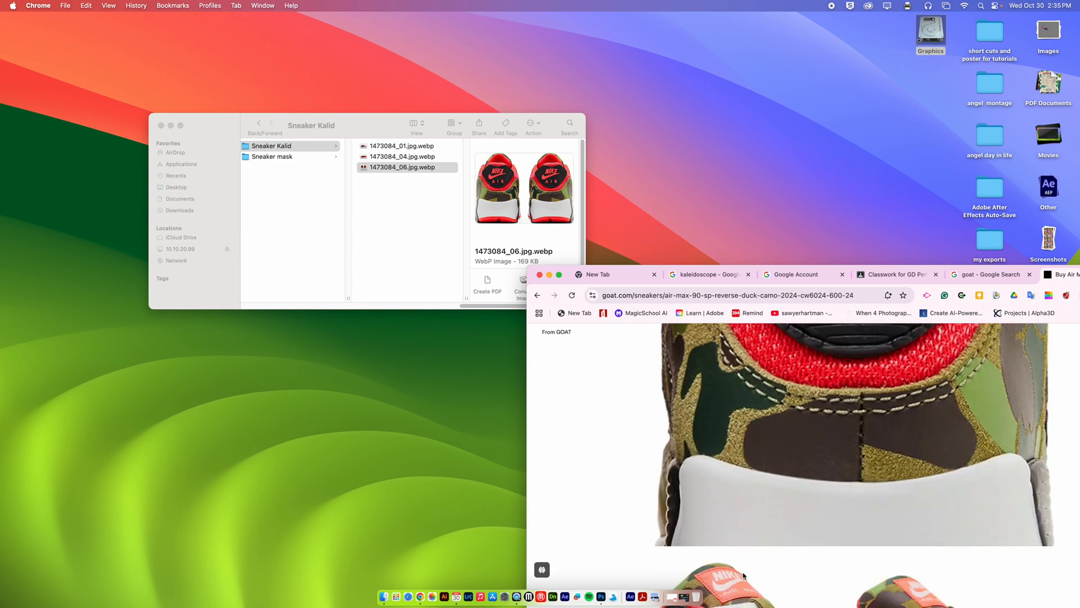
{"action": "left_click_drag", "start_coordinate": [709, 585], "coordinate": [383, 183]}
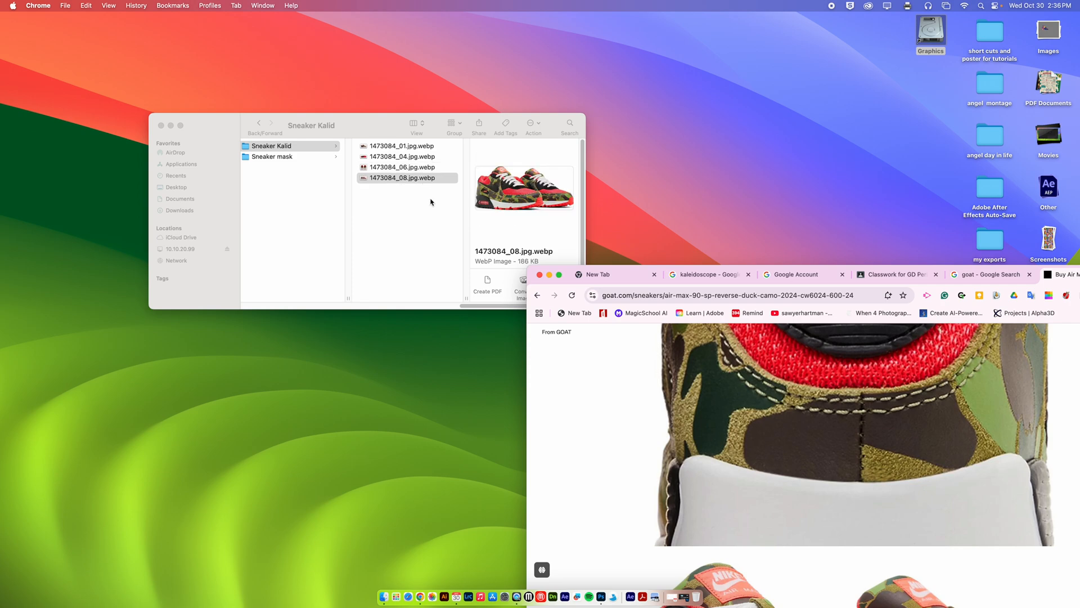
Step: Convert all four WebP photos in the Sneaker Kalid folder to JPEG at actual size, preserving the metadata
{"action": "left_click", "coordinate": [434, 204]}
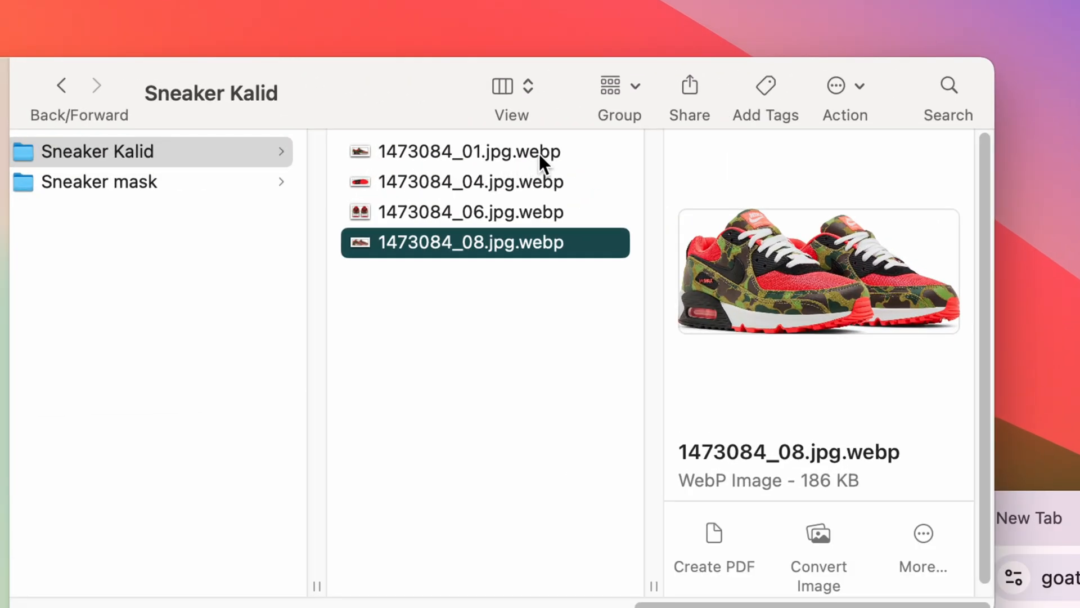
{"action": "left_click", "coordinate": [539, 260]}
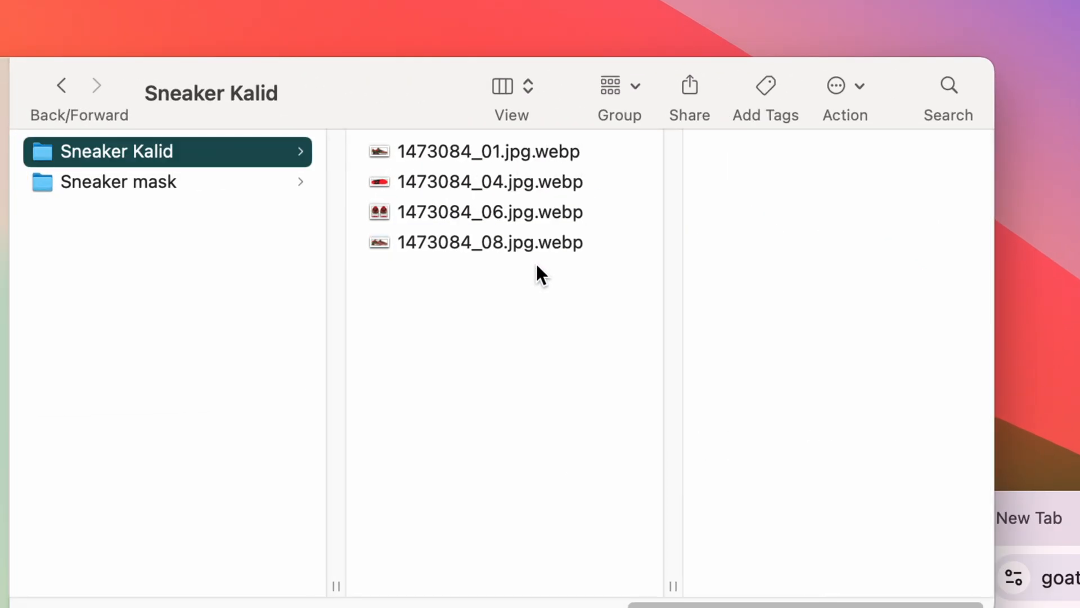
{"action": "left_click_drag", "start_coordinate": [580, 265], "coordinate": [485, 153]}
{"action": "right_click", "coordinate": [473, 151]}
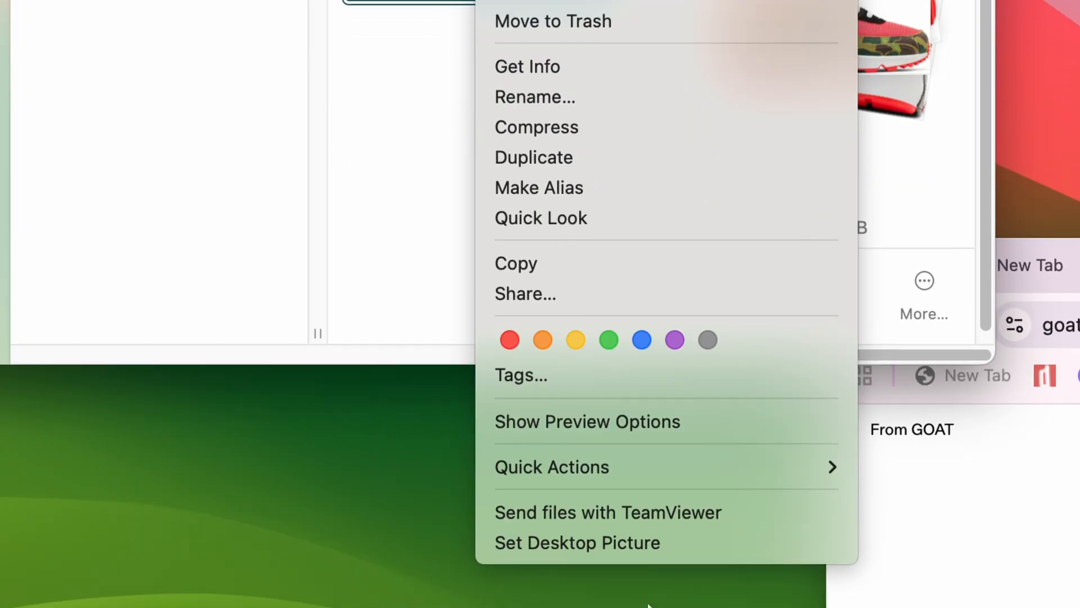
{"action": "mouse_move", "coordinate": [630, 476]}
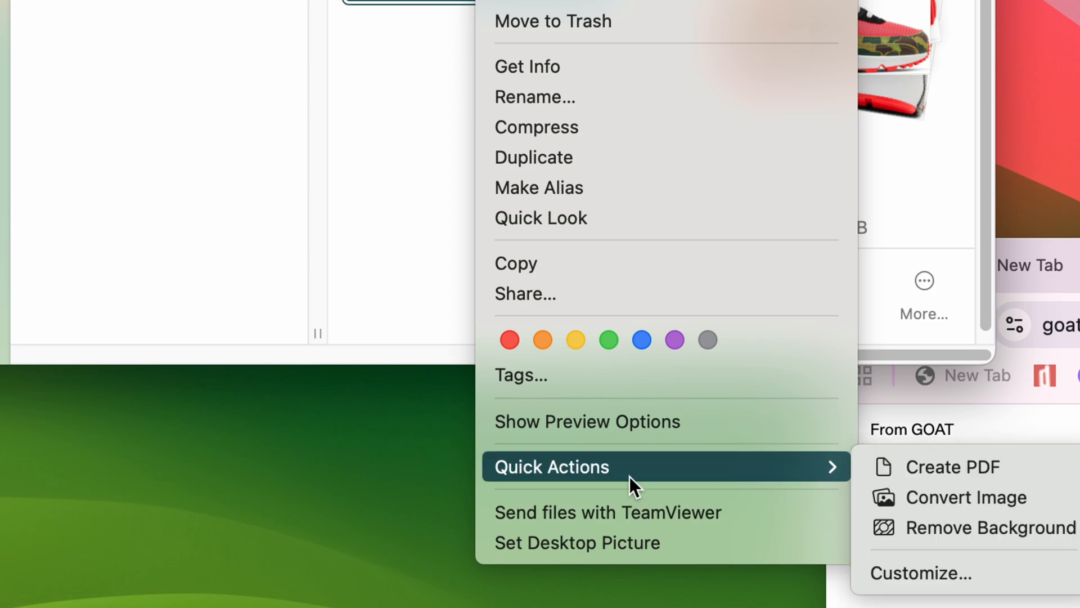
{"action": "left_click", "coordinate": [909, 496]}
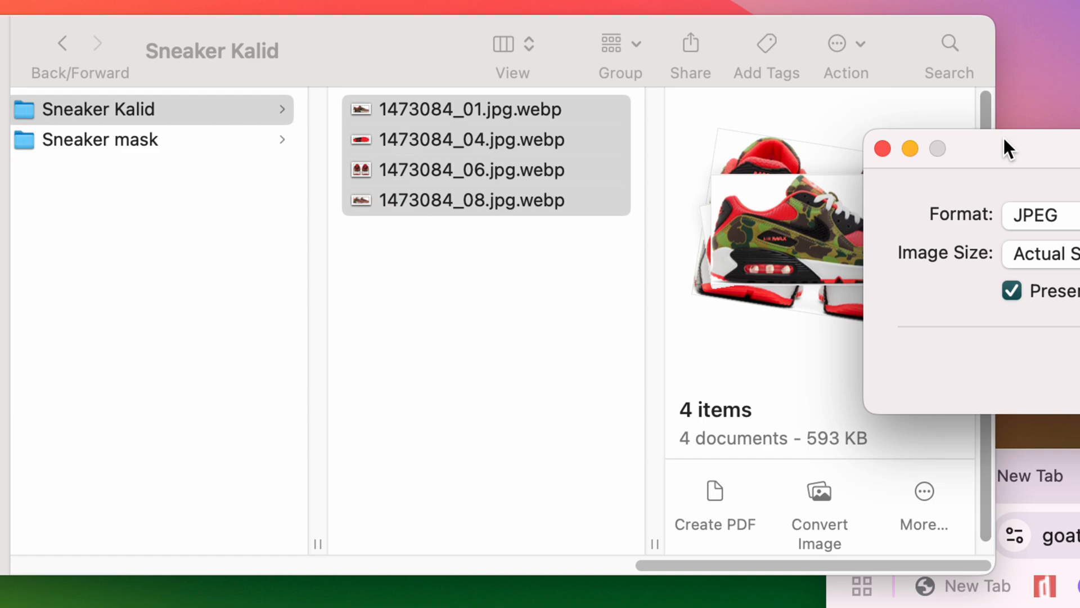
{"action": "left_click_drag", "start_coordinate": [1004, 137], "coordinate": [673, 19]}
{"action": "left_click", "coordinate": [748, 94]}
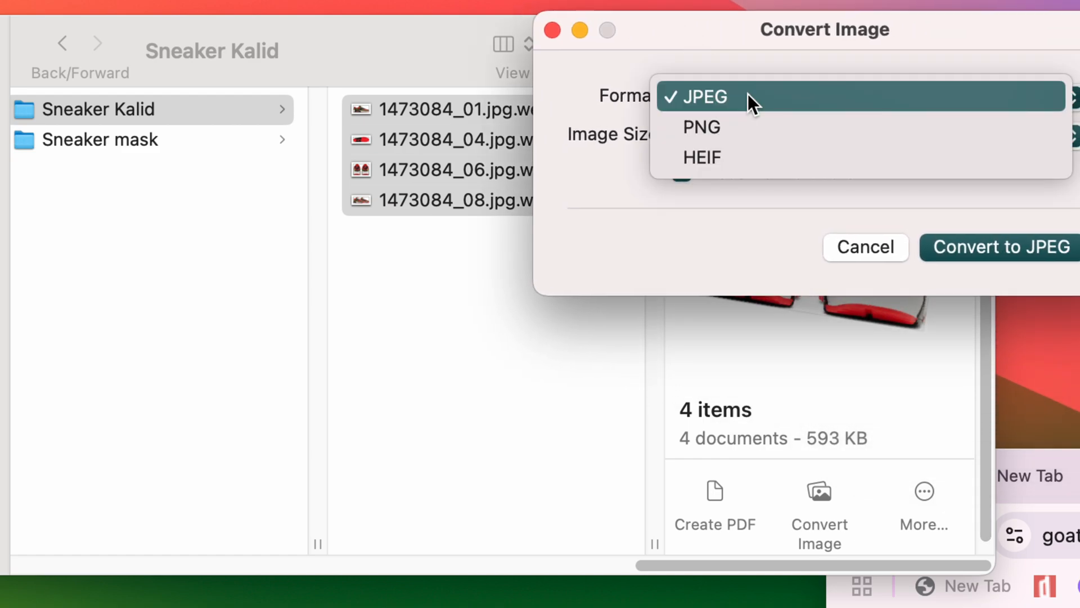
{"action": "left_click", "coordinate": [748, 93]}
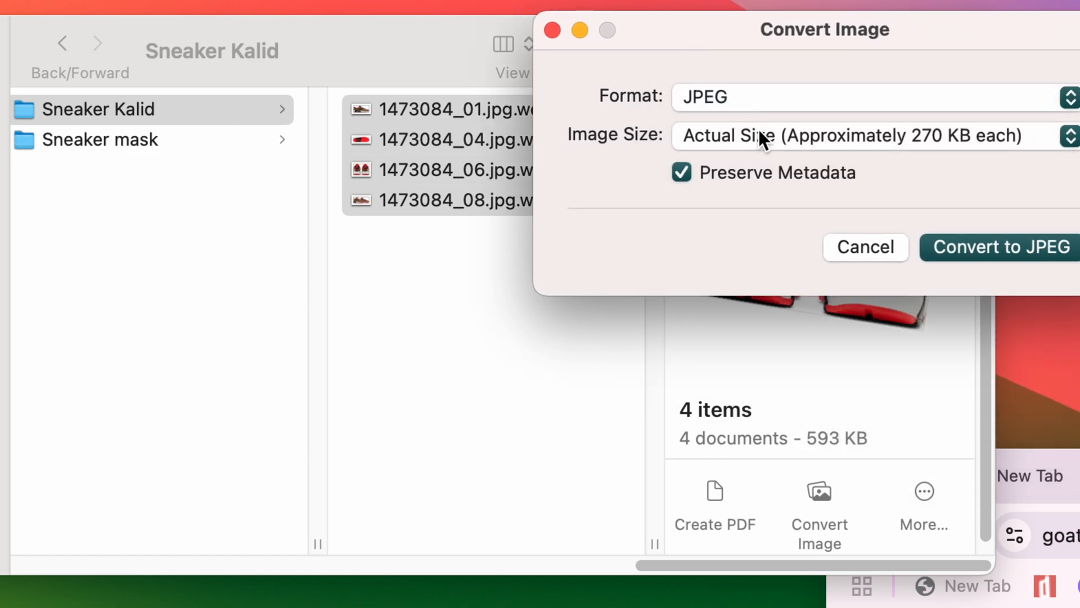
{"action": "left_click", "coordinate": [953, 248]}
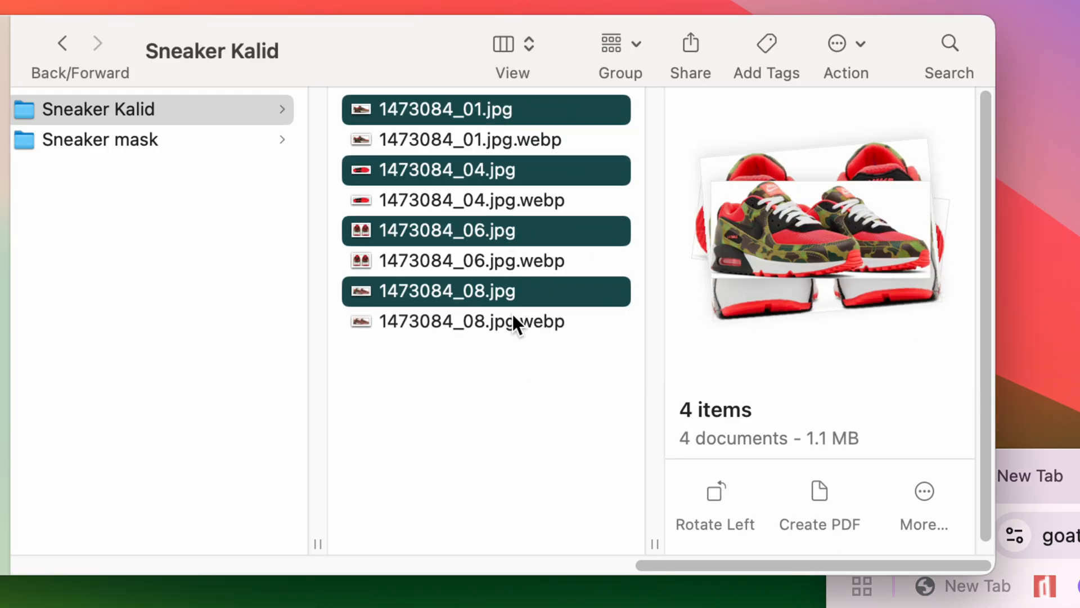
Step: Delete the four original 1473084 WebP files from the Sneaker Kalid folder, keeping the JPEG versions
{"action": "left_click", "coordinate": [540, 322]}
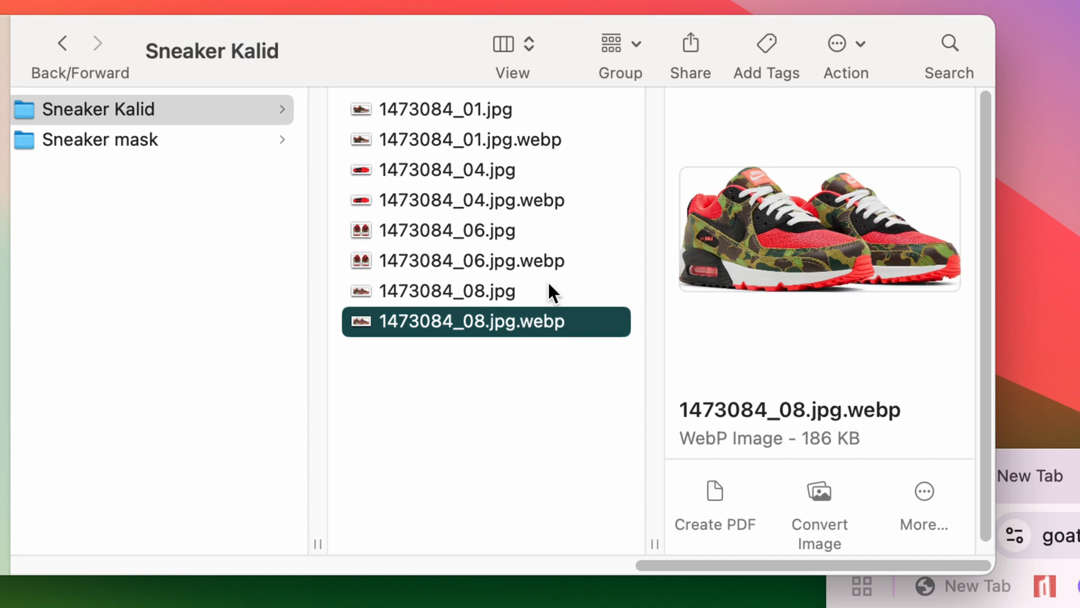
{"action": "left_click", "coordinate": [530, 260], "text": "super"}
{"action": "left_click", "coordinate": [526, 201], "text": "super"}
{"action": "left_click", "coordinate": [519, 141], "text": "super"}
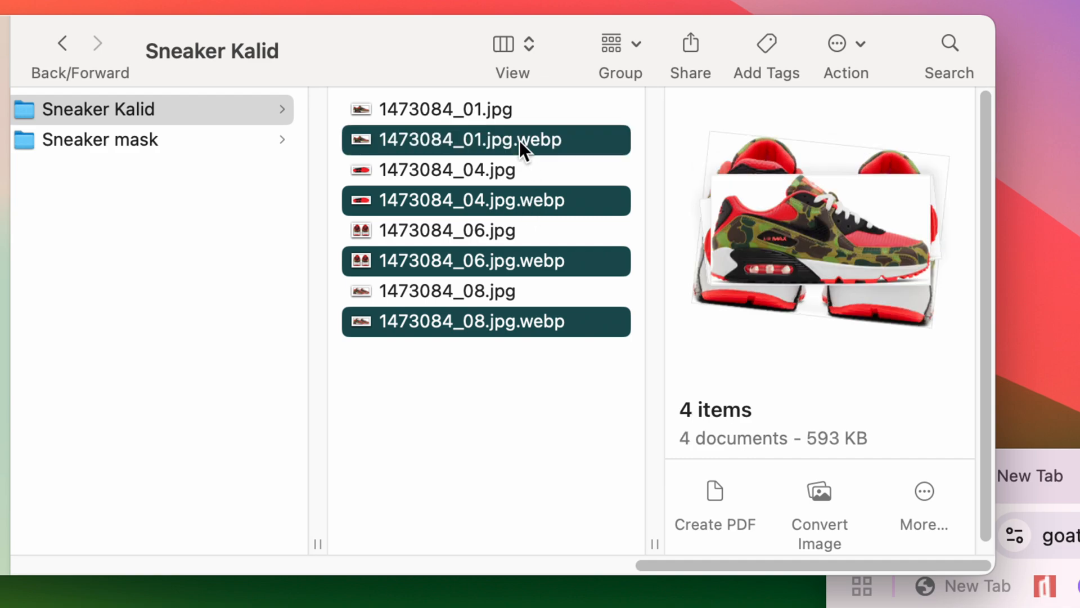
{"action": "right_click", "coordinate": [538, 138]}
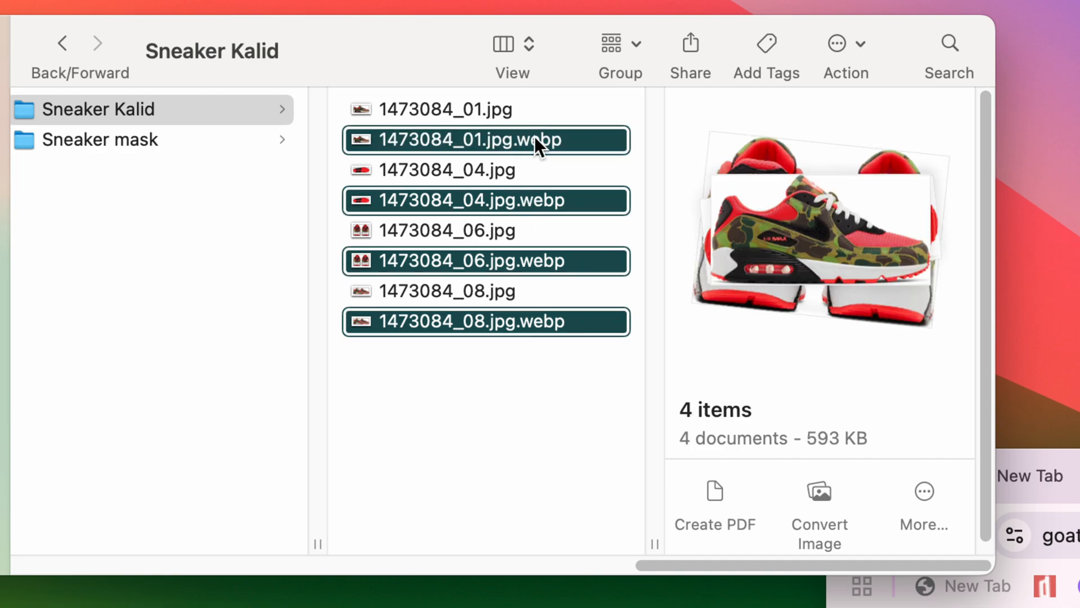
{"action": "left_click", "coordinate": [616, 259]}
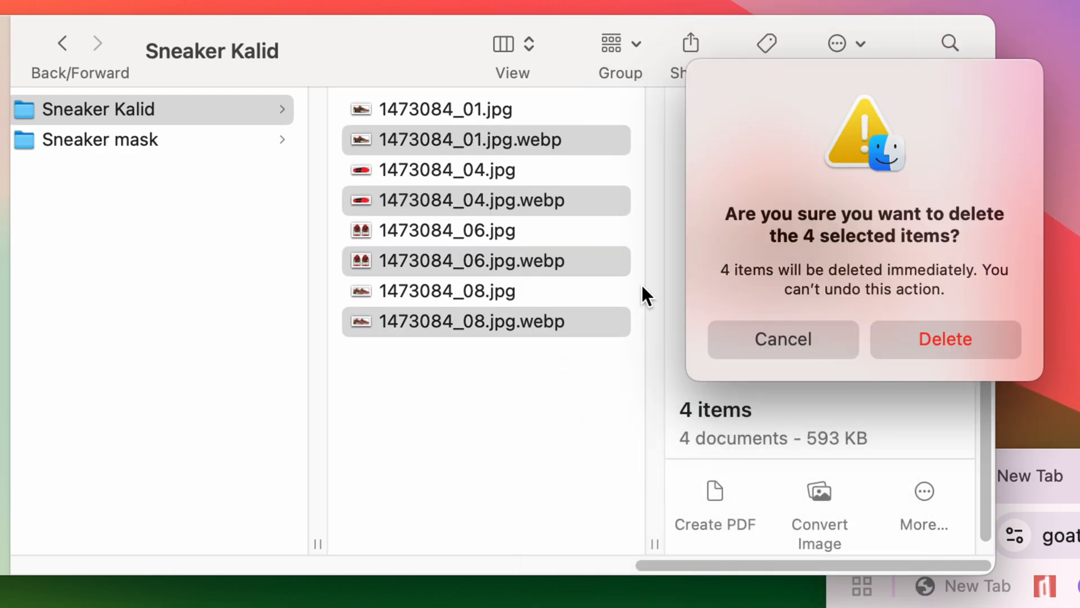
{"action": "left_click", "coordinate": [907, 332]}
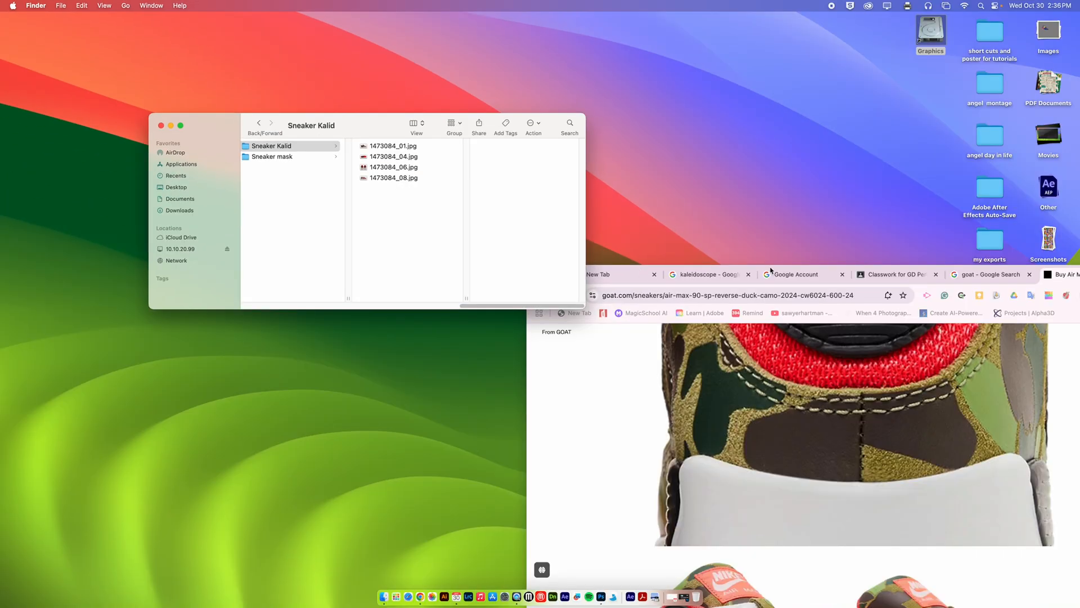
Step: In Chrome, reopen GOAT from the search results, open the Dunk Low 'What the Duck' University of Oregon sneaker and enlarge its photos
{"action": "left_click_drag", "start_coordinate": [1000, 271], "coordinate": [563, 41]}
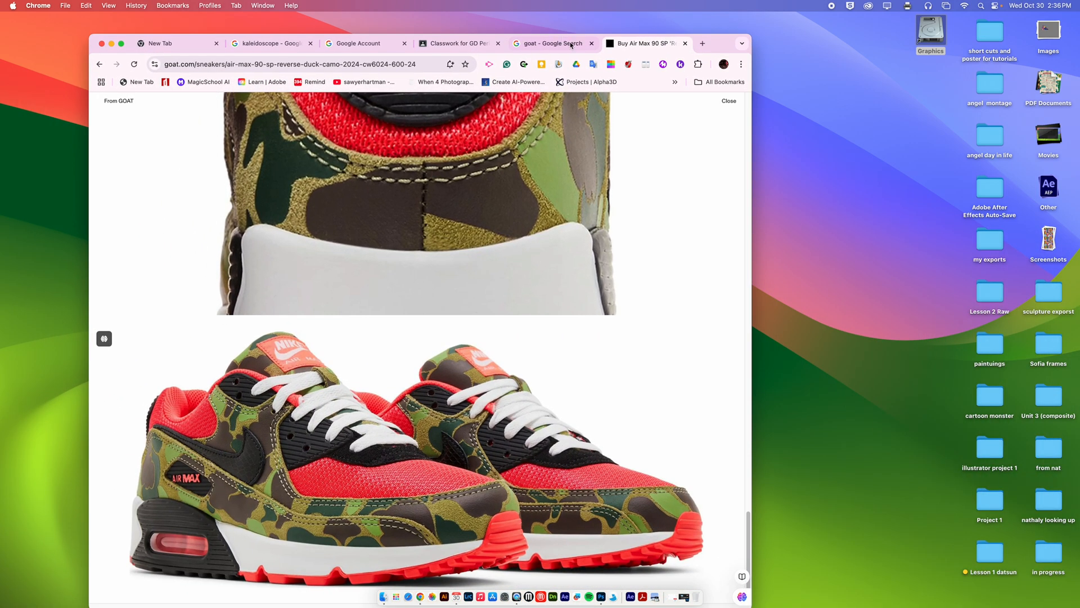
{"action": "left_click", "coordinate": [685, 43]}
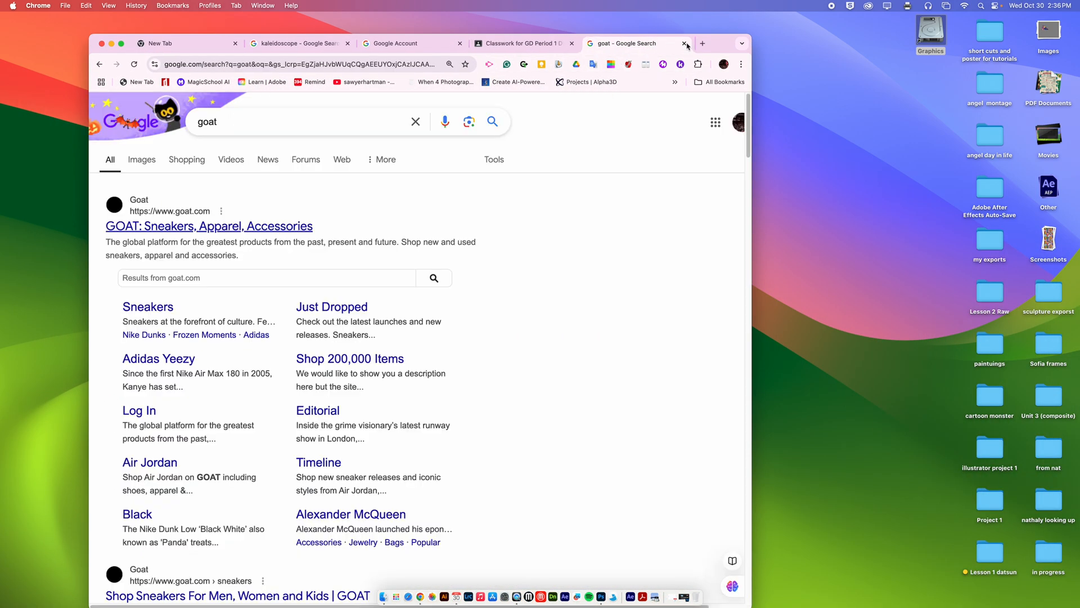
{"action": "left_click", "coordinate": [258, 227]}
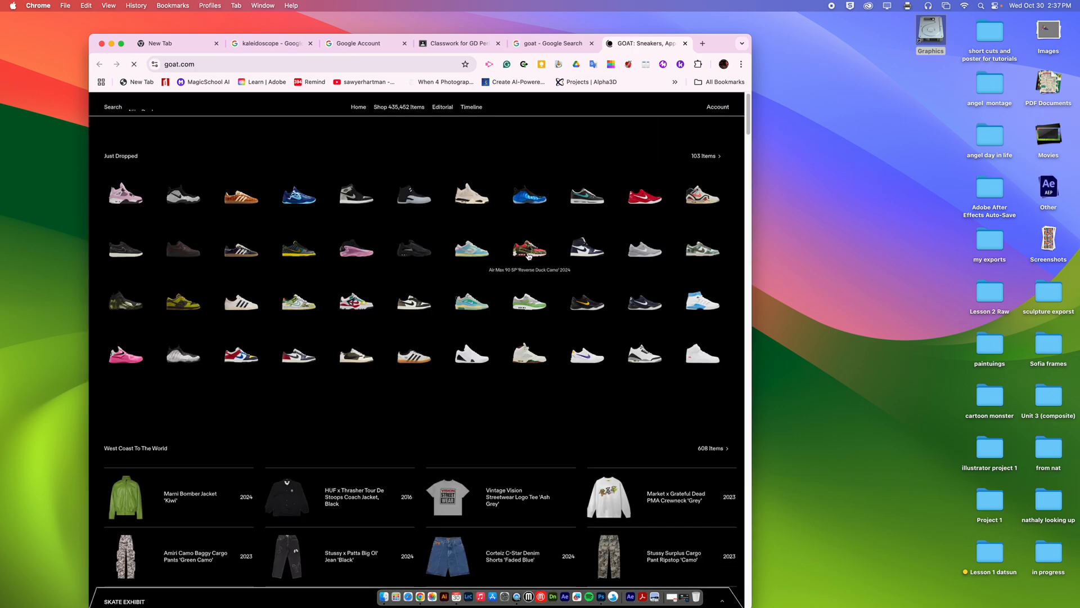
{"action": "left_click", "coordinate": [297, 252]}
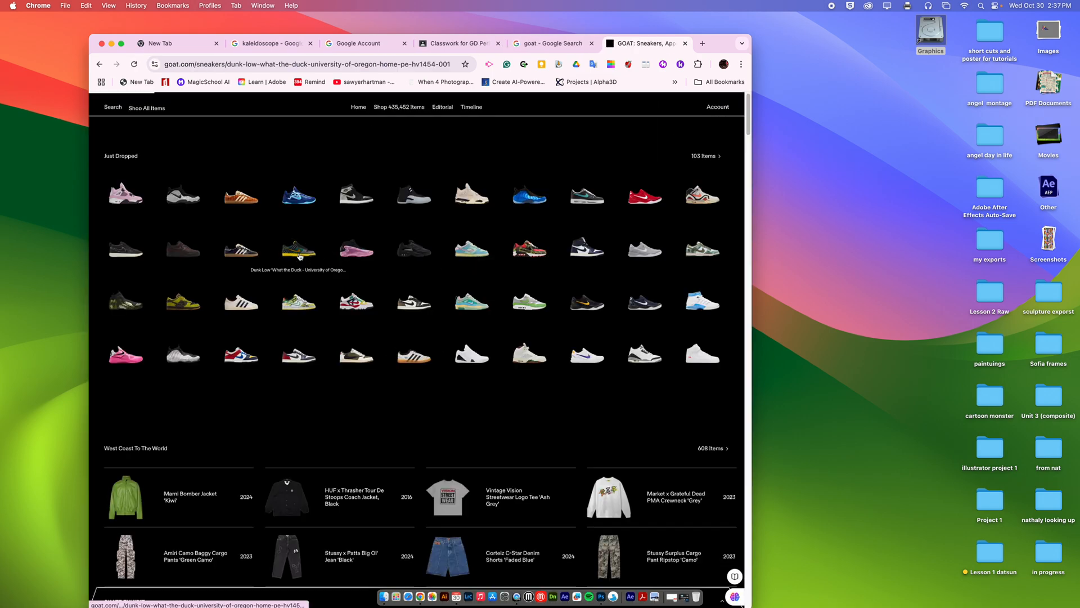
{"action": "left_click", "coordinate": [433, 336]}
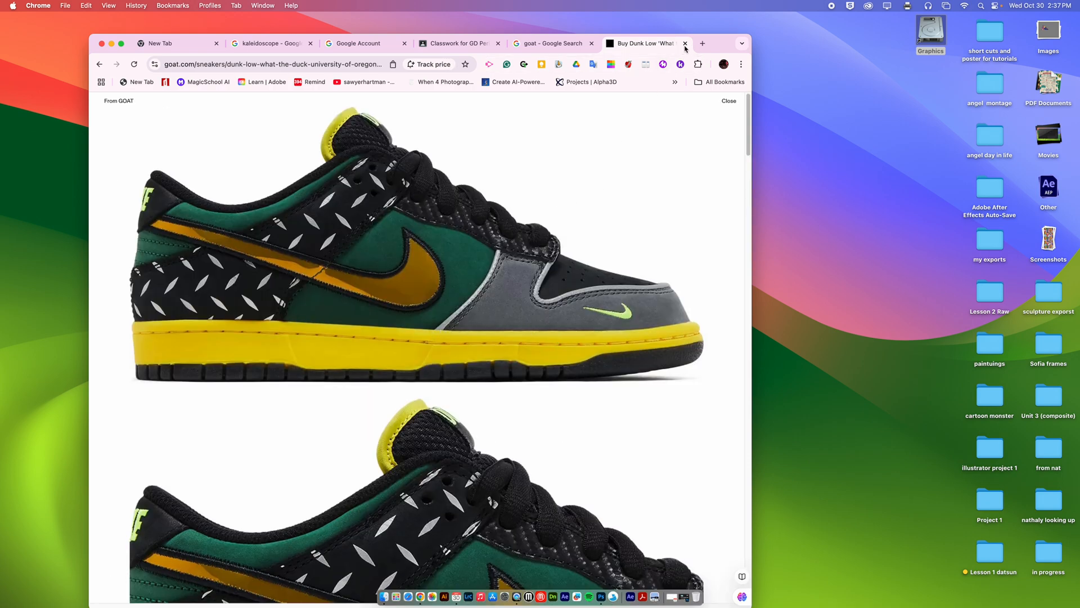
Step: Move the browser window to uncover the Finder window and save the Dunk Low's side-view and outsole photos into the Sneaker Kalid folder
{"action": "left_click_drag", "start_coordinate": [686, 49], "coordinate": [848, 255]}
{"action": "left_click_drag", "start_coordinate": [574, 397], "coordinate": [433, 216]}
{"action": "scroll", "coordinate": [668, 463], "scroll_direction": "down", "scroll_amount": 10}
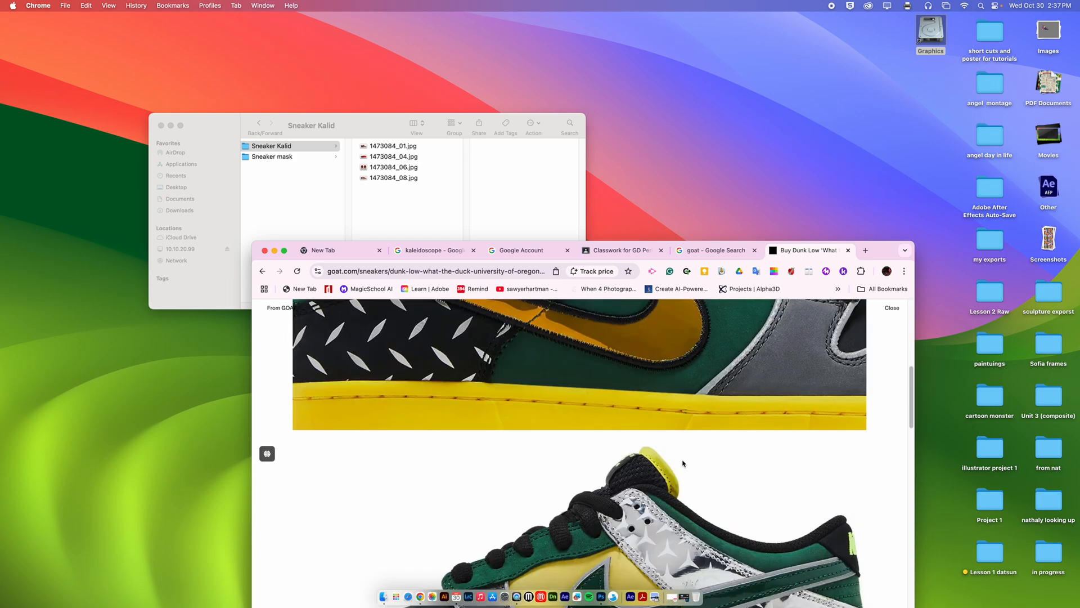
{"action": "left_click_drag", "start_coordinate": [674, 454], "coordinate": [428, 219]}
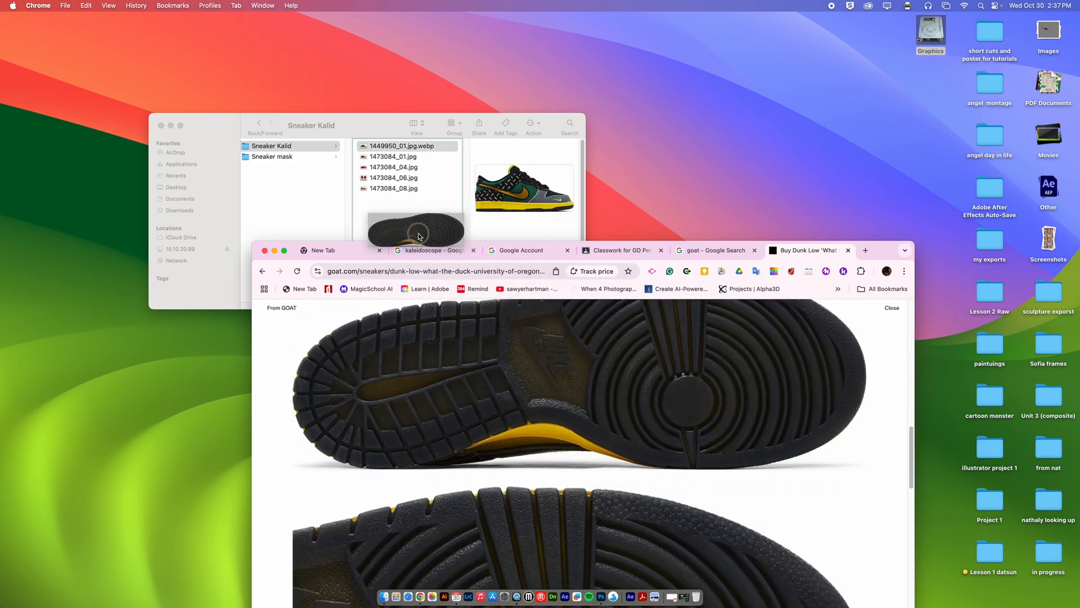
Step: Save the Dunk Low's heel-view photo and the angled photo of the pair into the Sneaker Kalid folder
{"action": "scroll", "coordinate": [723, 467], "scroll_direction": "down", "scroll_amount": 5}
{"action": "scroll", "coordinate": [724, 470], "scroll_direction": "down", "scroll_amount": 3}
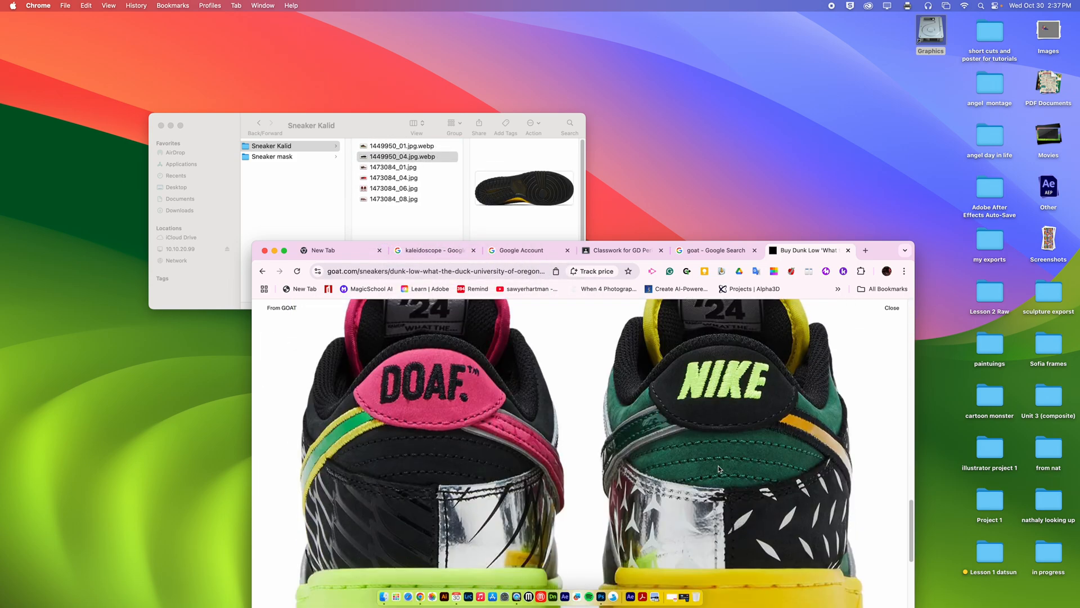
{"action": "left_click_drag", "start_coordinate": [723, 471], "coordinate": [410, 225]}
{"action": "scroll", "coordinate": [672, 425], "scroll_direction": "down", "scroll_amount": 5}
{"action": "scroll", "coordinate": [670, 428], "scroll_direction": "down", "scroll_amount": 5}
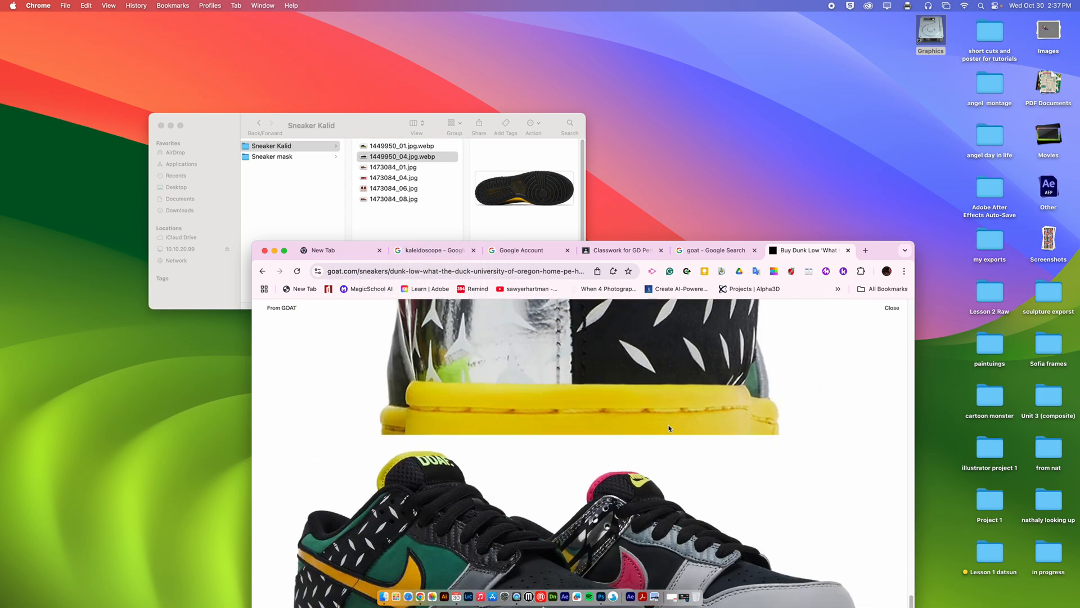
{"action": "left_click_drag", "start_coordinate": [482, 429], "coordinate": [411, 225]}
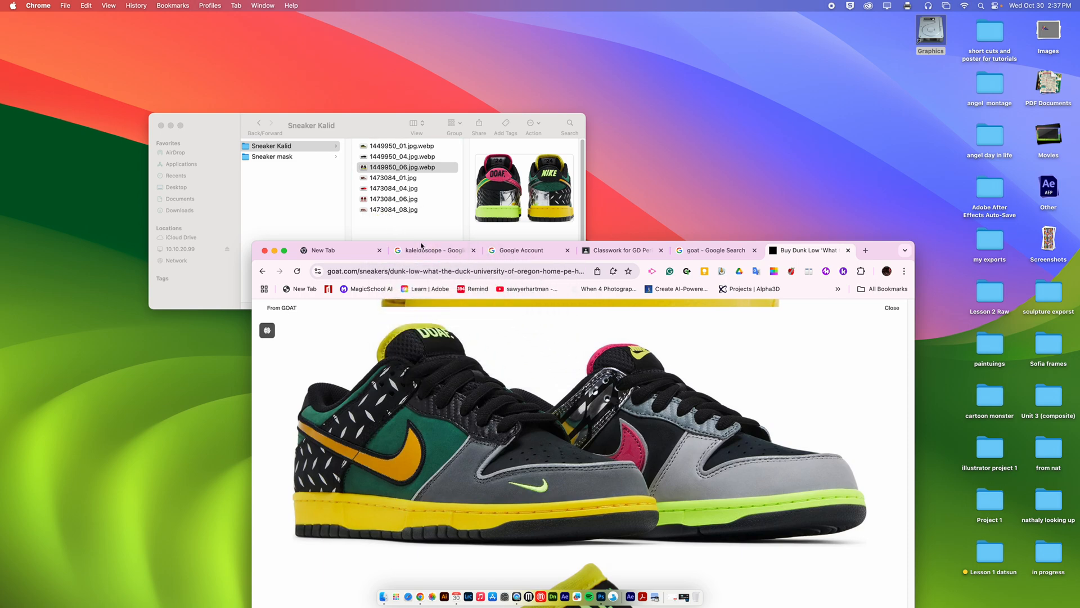
Step: Minimize the browser and convert the four 1449950 WebP photos to JPEG at actual size, preserving the metadata
{"action": "left_click", "coordinate": [276, 251]}
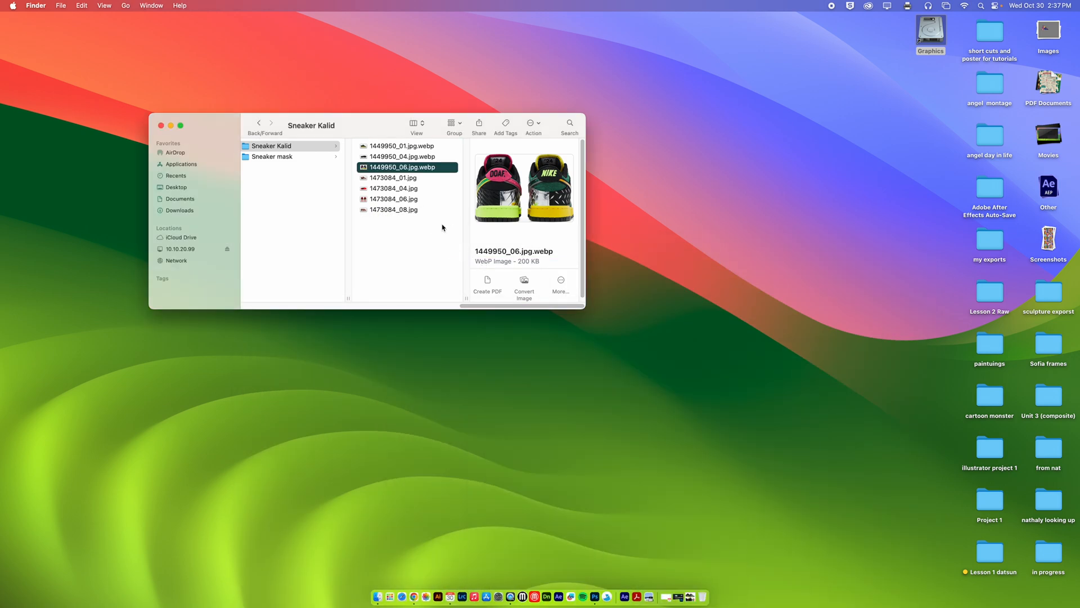
{"action": "left_click", "coordinate": [444, 157], "text": "shift"}
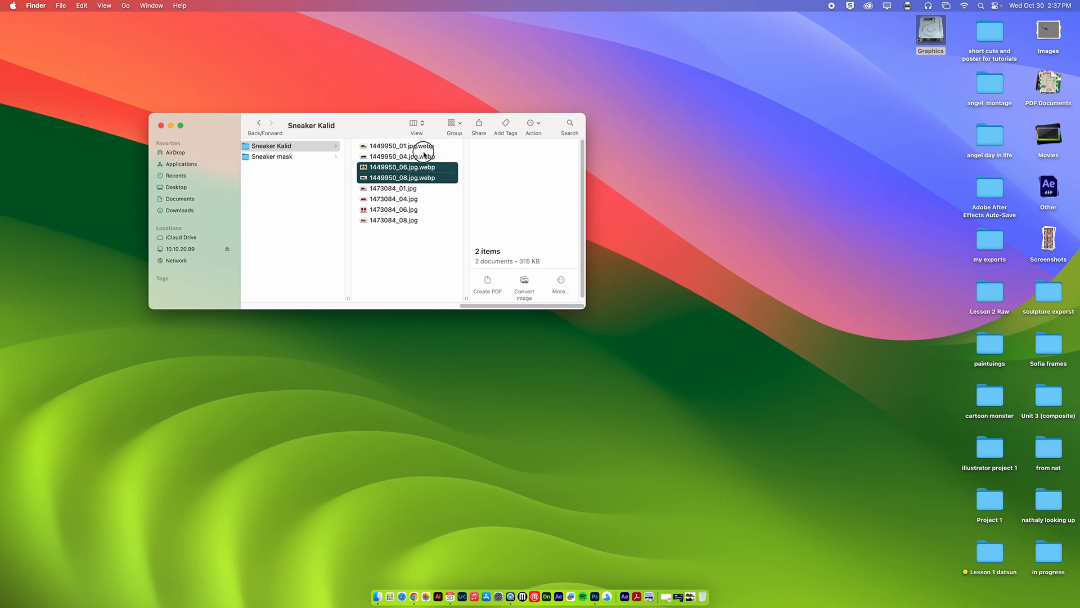
{"action": "left_click", "coordinate": [419, 147], "text": "shift"}
{"action": "right_click", "coordinate": [419, 148]}
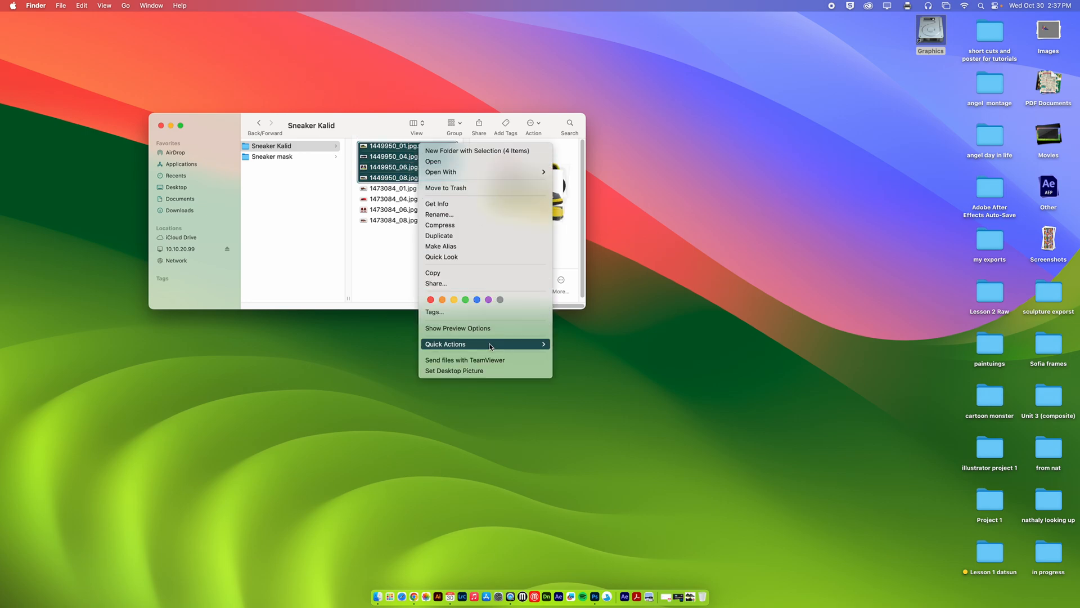
{"action": "mouse_move", "coordinate": [518, 344]}
{"action": "left_click", "coordinate": [581, 355]}
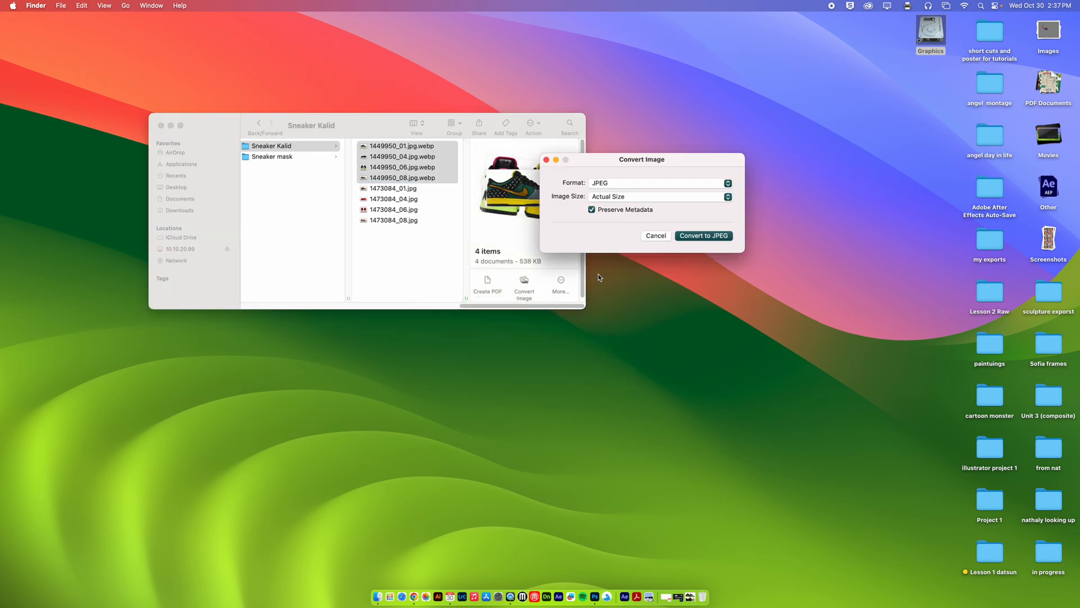
{"action": "left_click", "coordinate": [703, 237]}
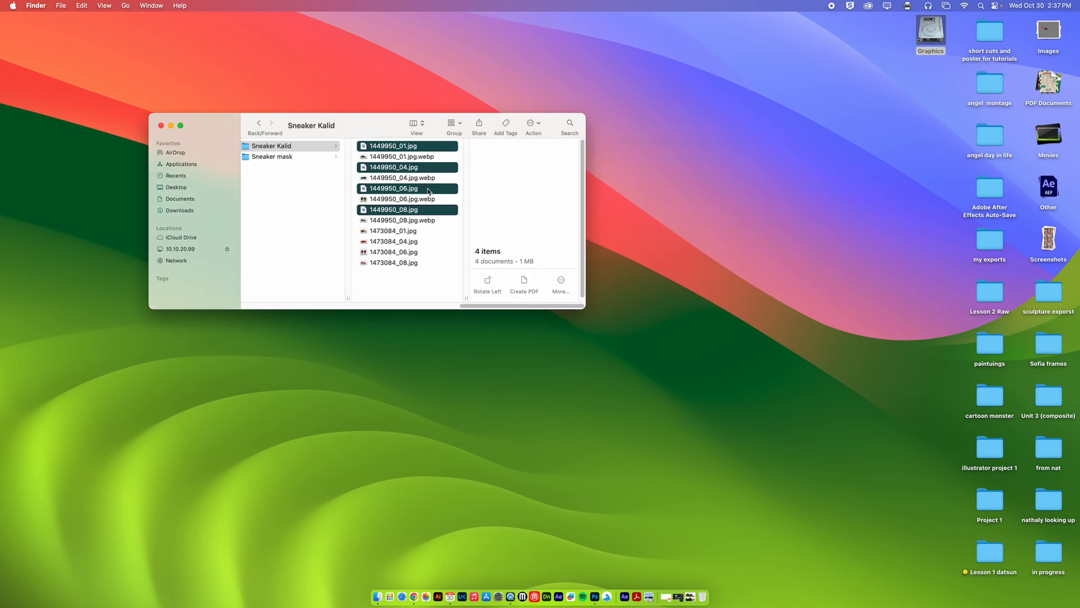
Step: Delete the four original 1449950 WebP files from the Sneaker Kalid folder, keeping the JPEG versions
{"action": "left_click", "coordinate": [431, 200], "text": "super"}
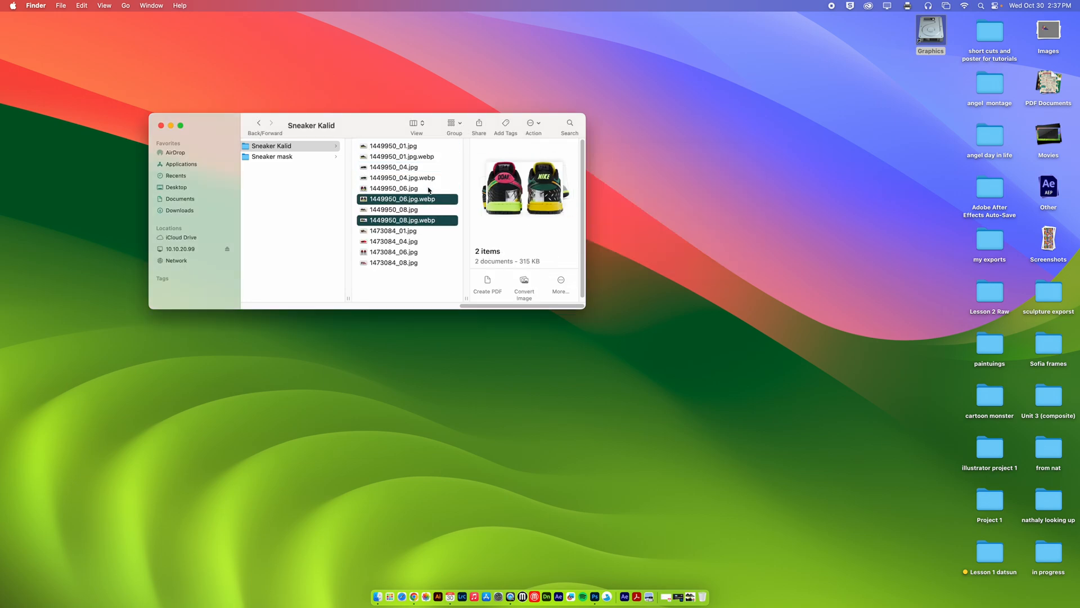
{"action": "left_click", "coordinate": [428, 178], "text": "super"}
{"action": "left_click", "coordinate": [429, 157], "text": "super"}
{"action": "right_click", "coordinate": [431, 158]}
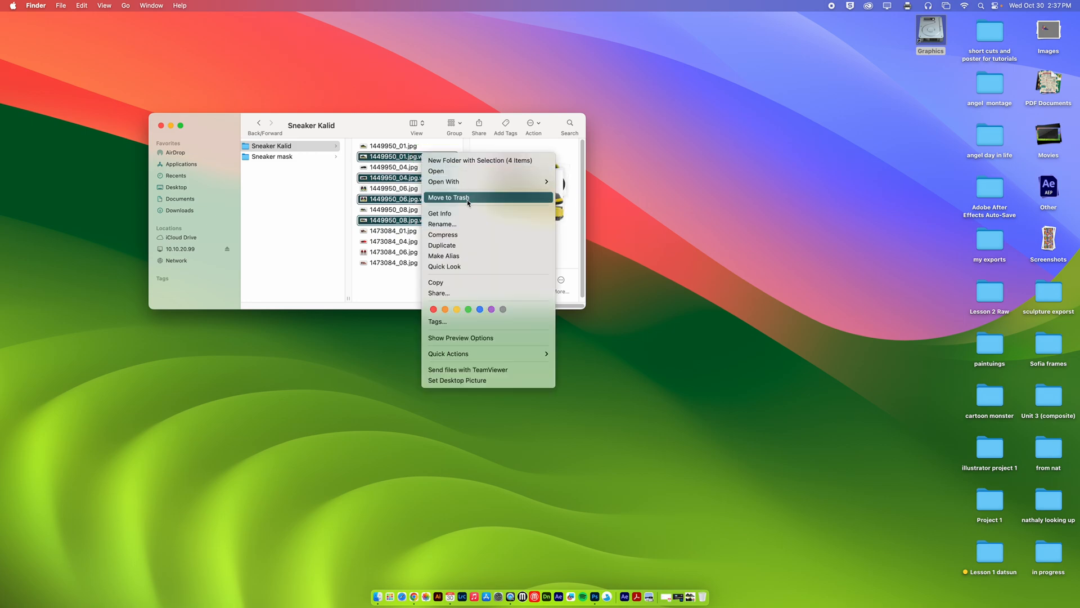
{"action": "left_click", "coordinate": [448, 198]}
{"action": "left_click", "coordinate": [580, 226]}
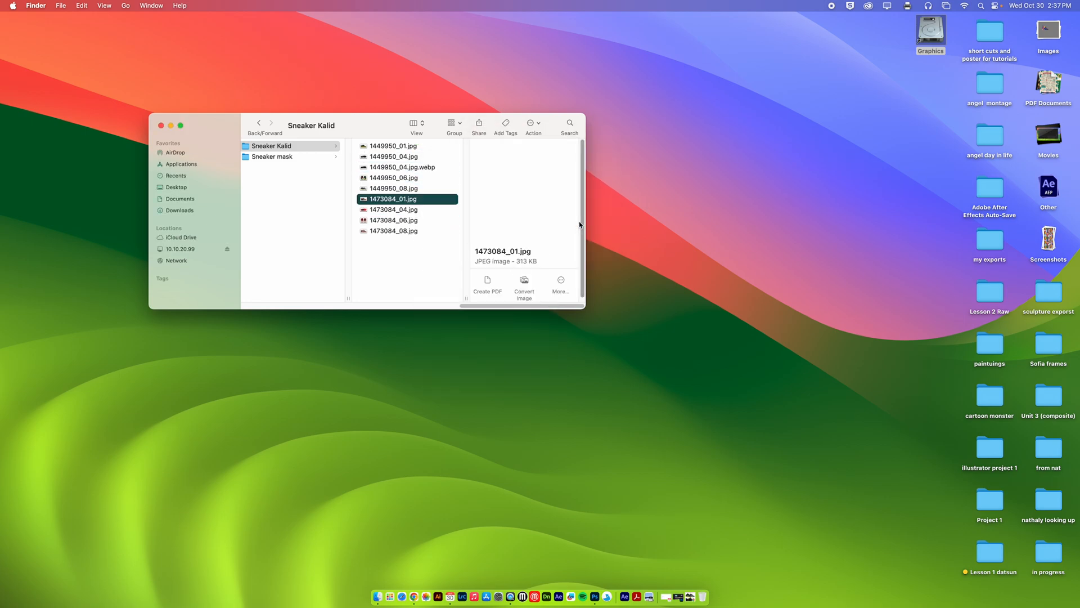
Step: Expand the desktop's Images stack, copy pie K.psd into the Sneaker Kalid folder, and select the copied file to preview it
{"action": "left_click_drag", "start_coordinate": [353, 124], "coordinate": [432, 130]}
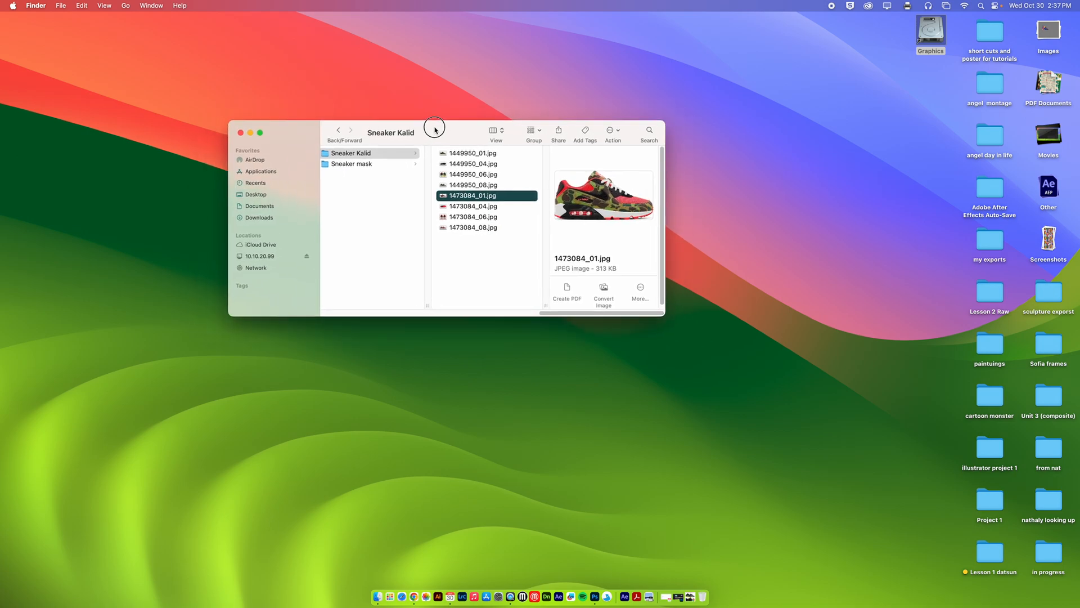
{"action": "left_click", "coordinate": [1048, 34]}
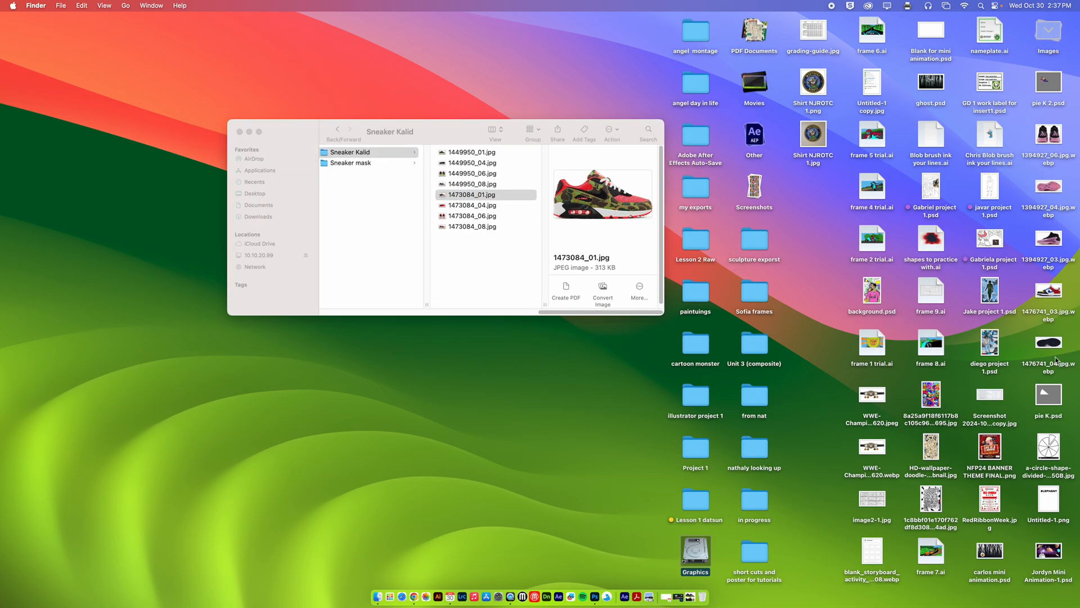
{"action": "left_click_drag", "start_coordinate": [1051, 397], "coordinate": [504, 271]}
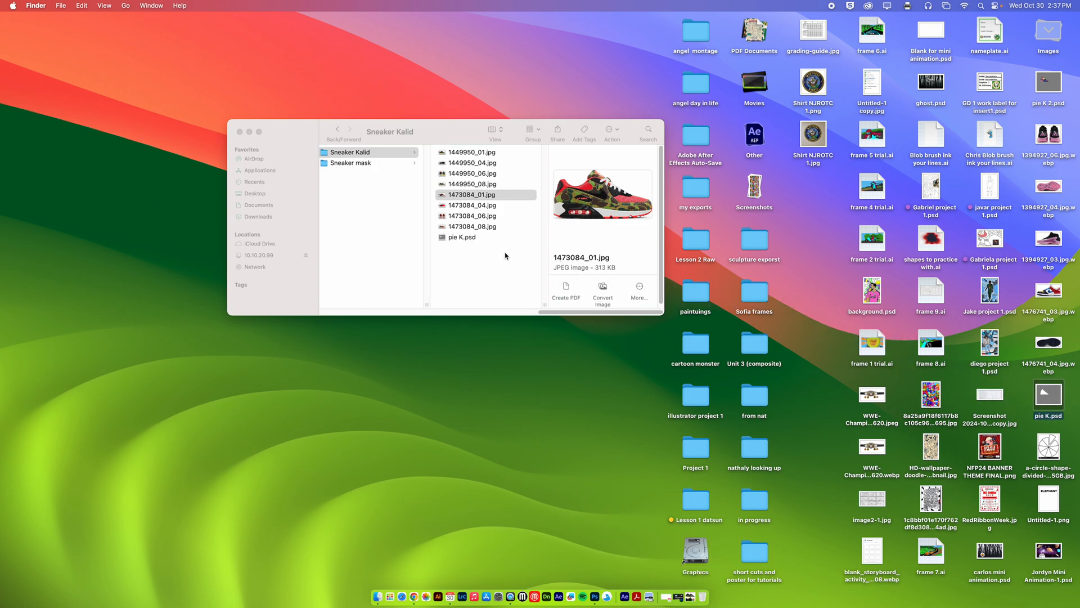
{"action": "left_click", "coordinate": [413, 145]}
{"action": "scroll", "coordinate": [387, 186], "scroll_direction": "left", "scroll_amount": 5}
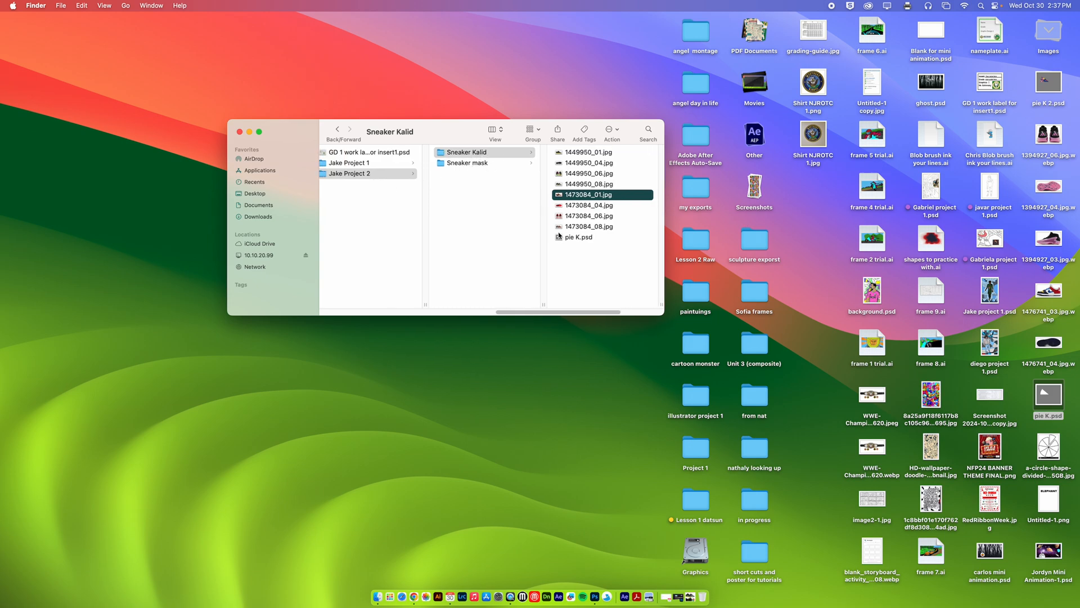
{"action": "left_click", "coordinate": [575, 239]}
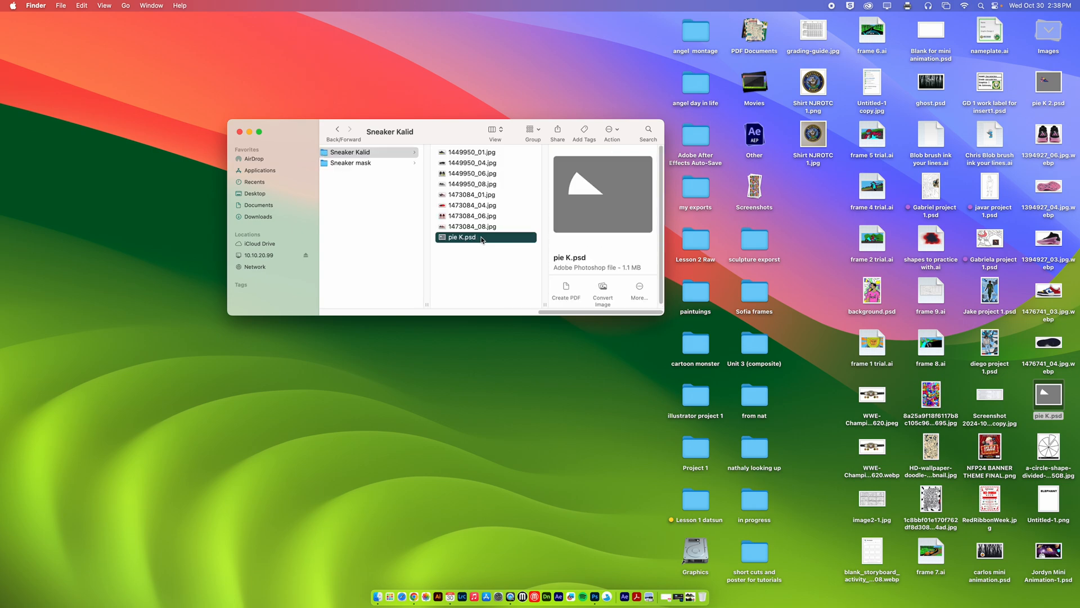
Step: Tag pie K.psd in the Sneaker Kalid folder with purple and enlarge the folder window to show more file details
{"action": "left_click_drag", "start_coordinate": [437, 135], "coordinate": [460, 133]}
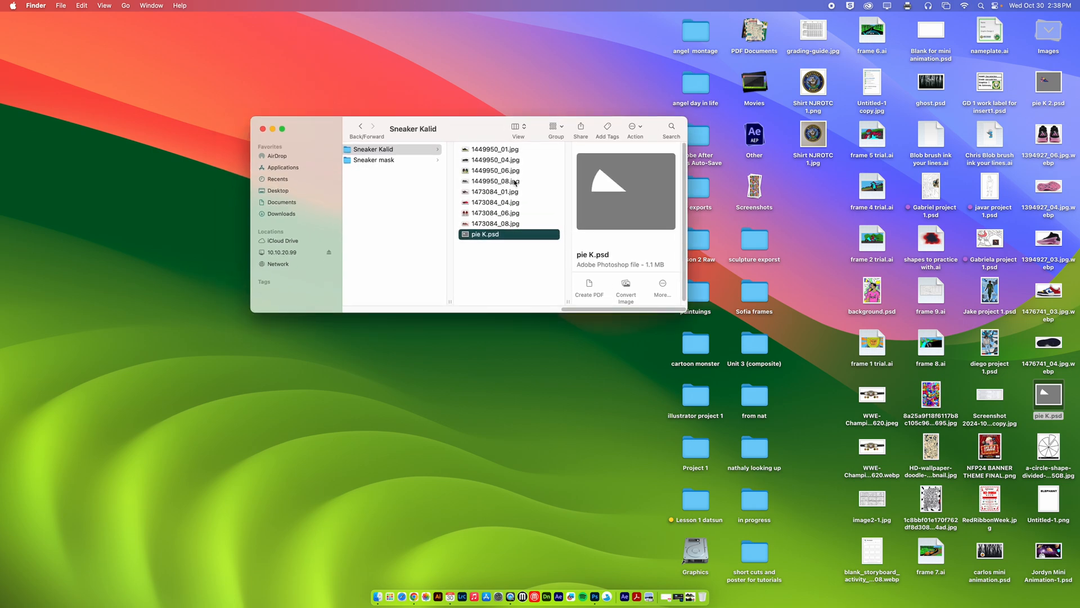
{"action": "right_click", "coordinate": [507, 238]}
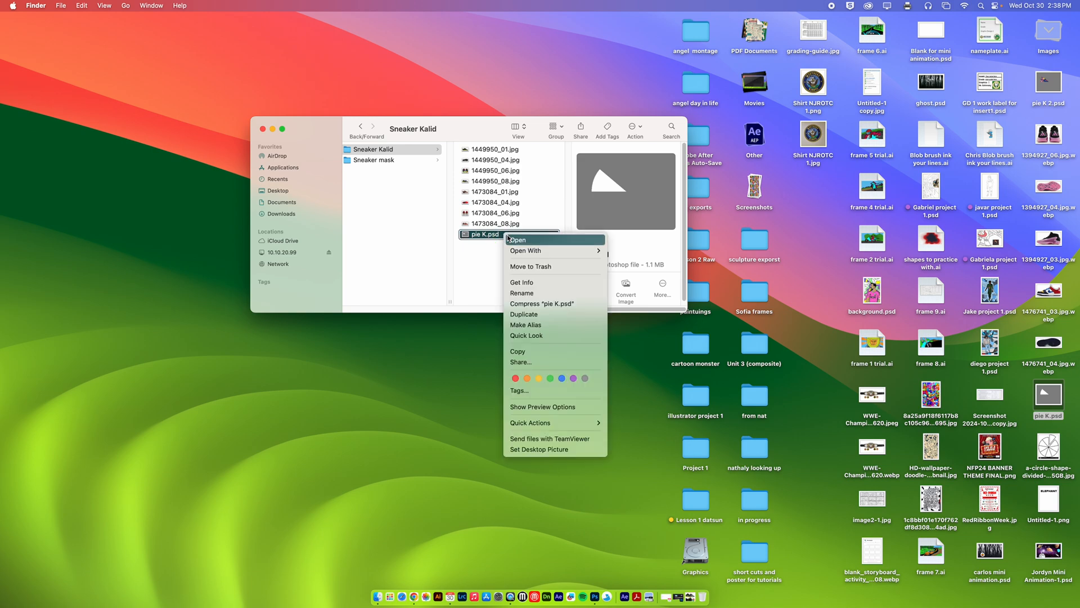
{"action": "left_click", "coordinate": [573, 379]}
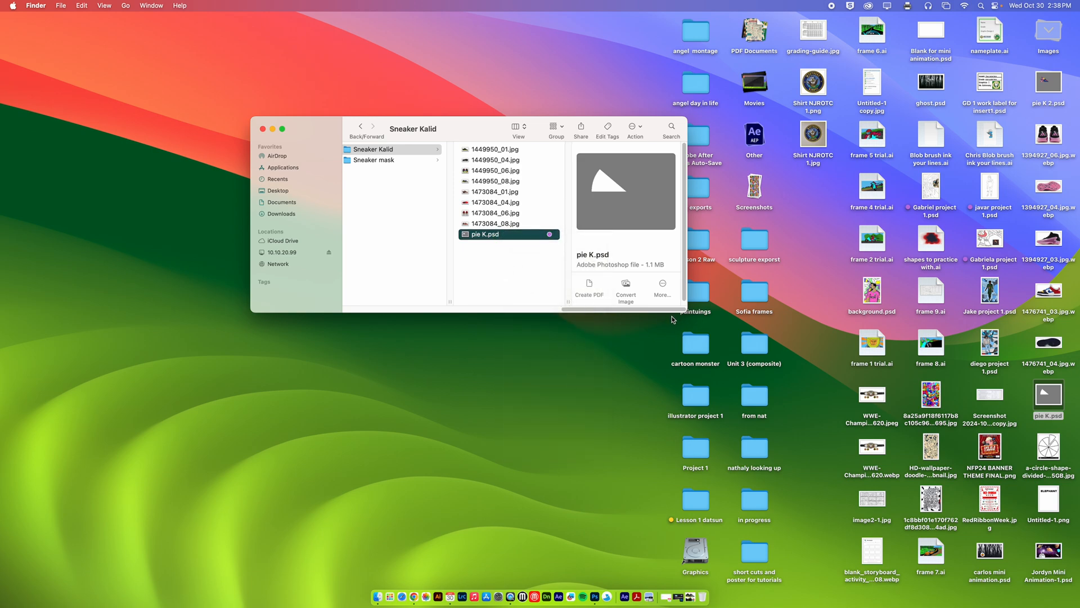
{"action": "left_click_drag", "start_coordinate": [671, 319], "coordinate": [723, 440]}
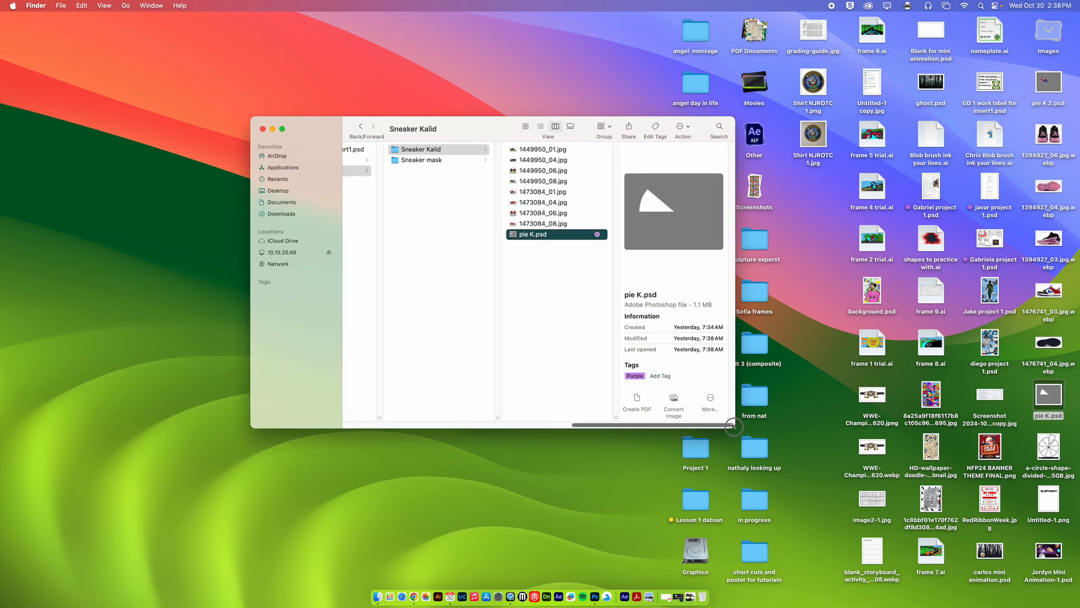
Step: Open pie K.psd in Photoshop, select the pie shape 1 layer, and hide and show it to check its content
{"action": "double_click", "coordinate": [517, 236]}
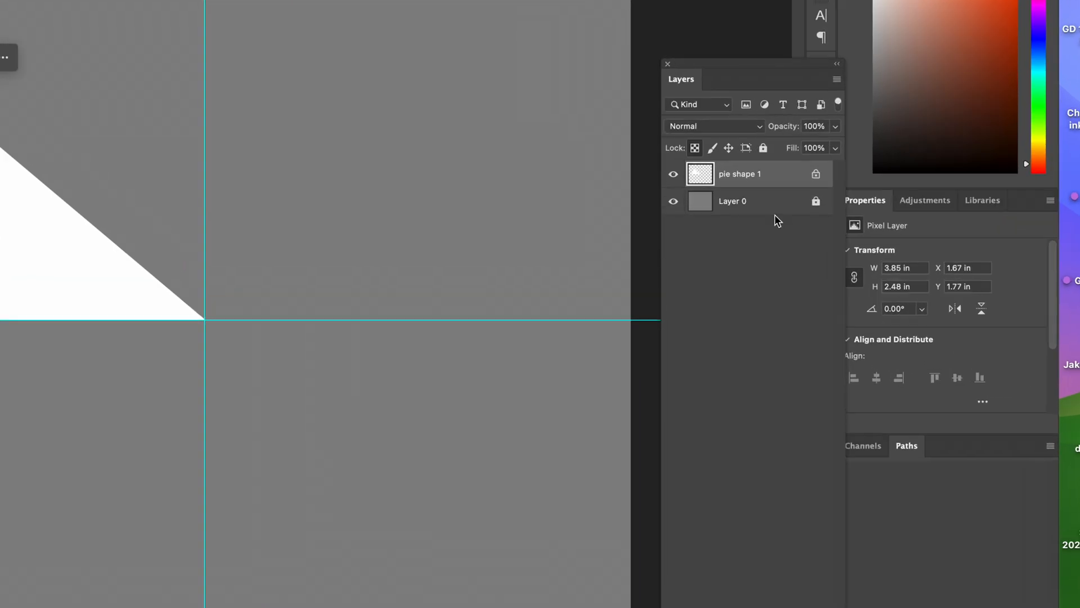
{"action": "left_click", "coordinate": [774, 209]}
{"action": "left_click", "coordinate": [751, 167]}
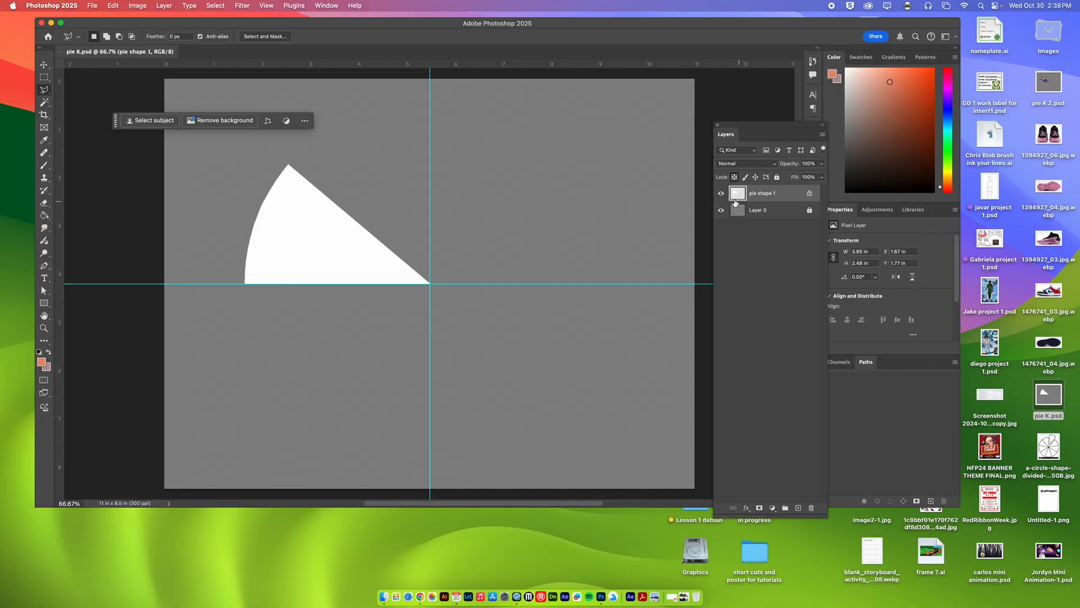
{"action": "left_click", "coordinate": [721, 193]}
{"action": "left_click", "coordinate": [721, 193]}
Step: Place 1449950_01.jpg from the Sneaker Kalid folder into the pie K.psd document and commit it at its default size
{"action": "left_click", "coordinate": [384, 597]}
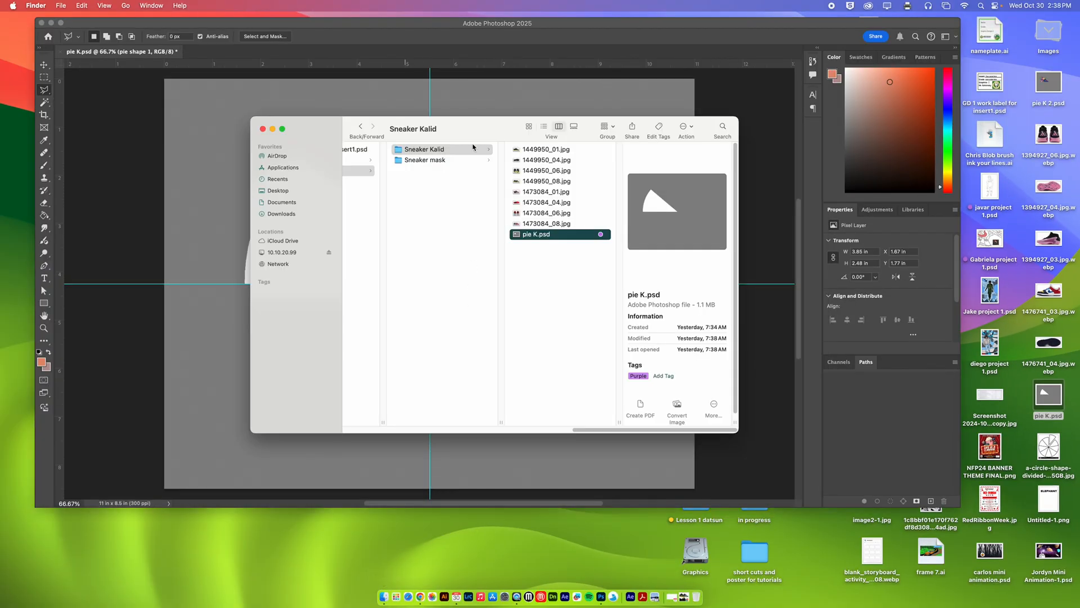
{"action": "left_click_drag", "start_coordinate": [469, 130], "coordinate": [715, 345]}
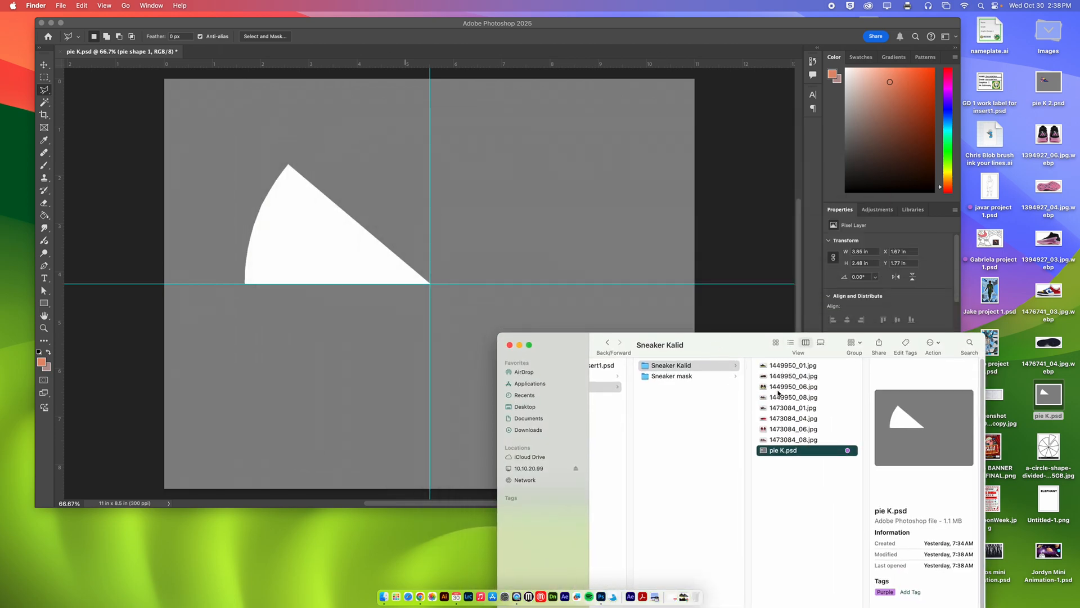
{"action": "left_click", "coordinate": [780, 366]}
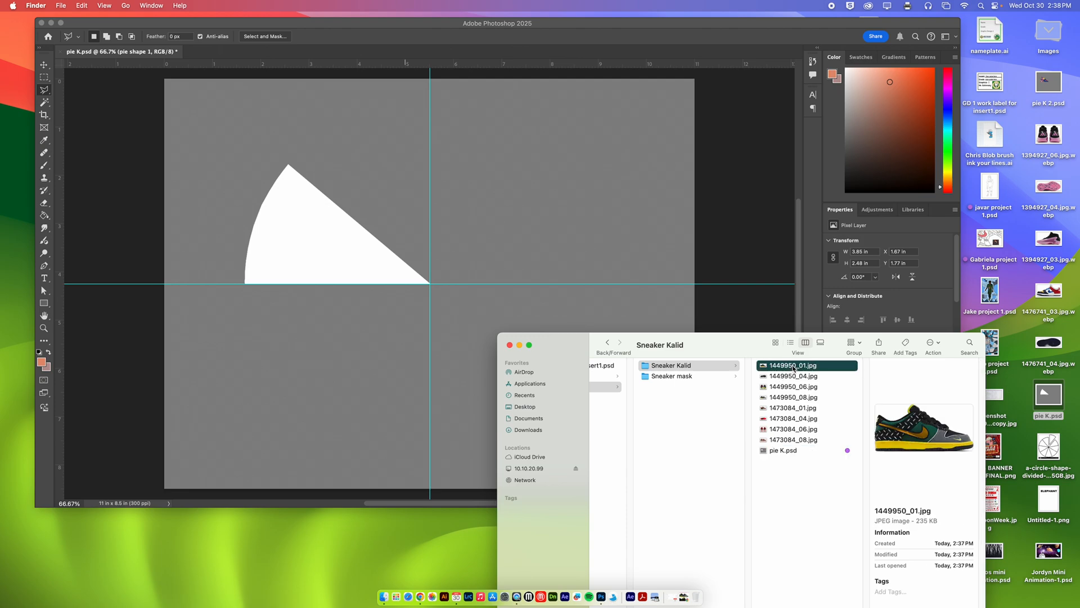
{"action": "left_click_drag", "start_coordinate": [794, 367], "coordinate": [495, 251]}
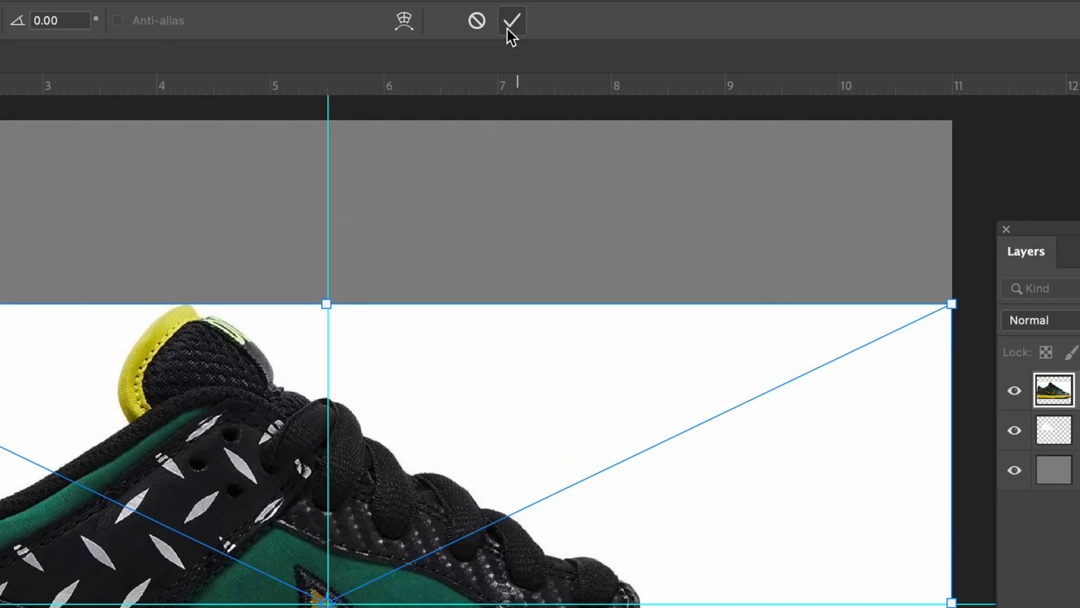
{"action": "left_click", "coordinate": [511, 22]}
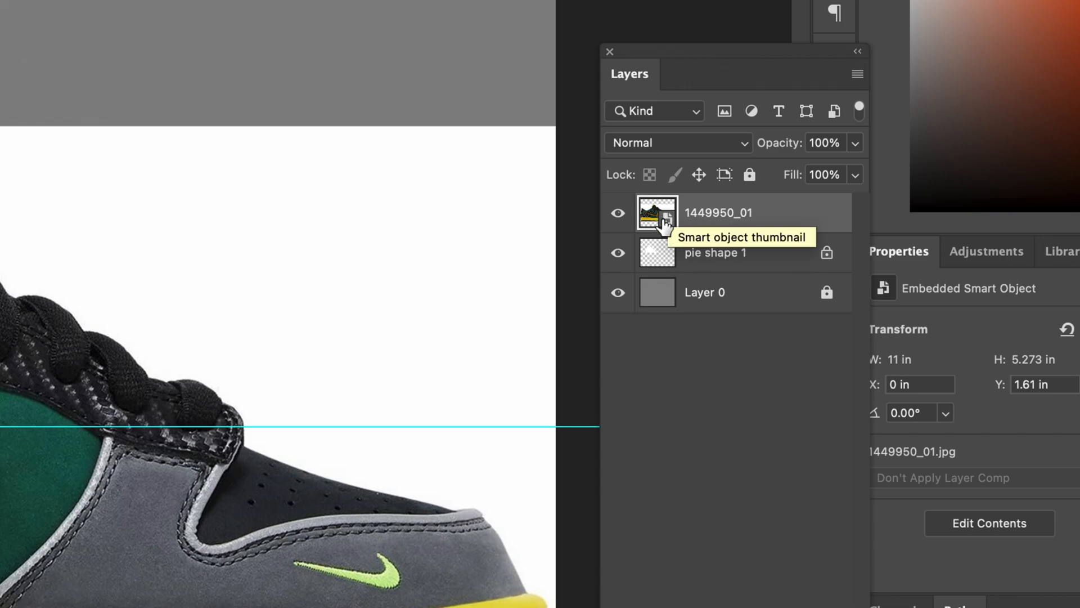
Step: Rasterize the 1449950_01 smart object layer, and hide and show it to check the pie shape underneath
{"action": "right_click", "coordinate": [788, 215]}
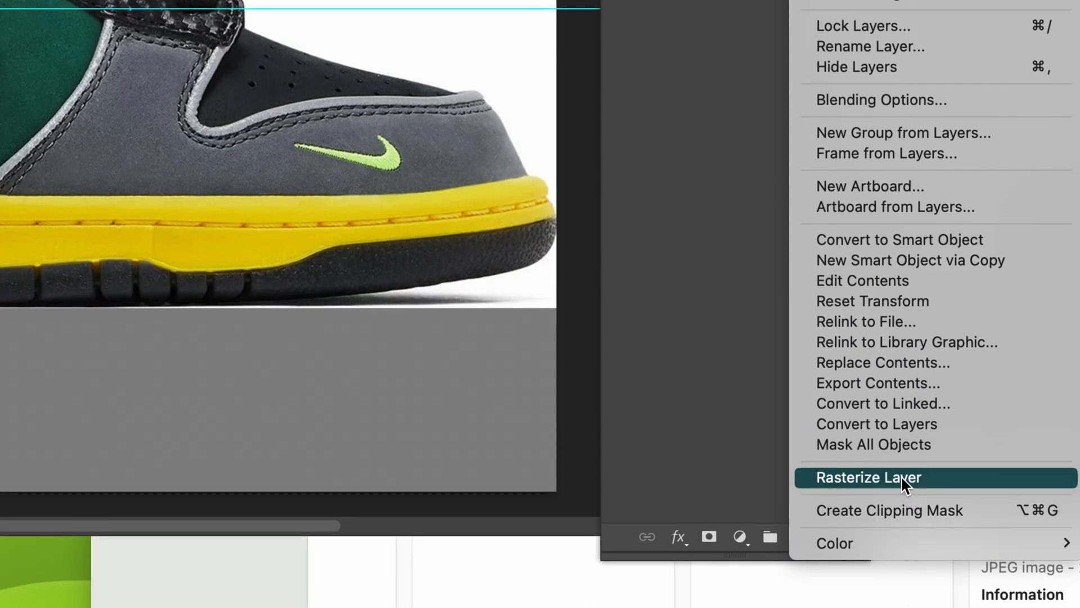
{"action": "left_click", "coordinate": [900, 476]}
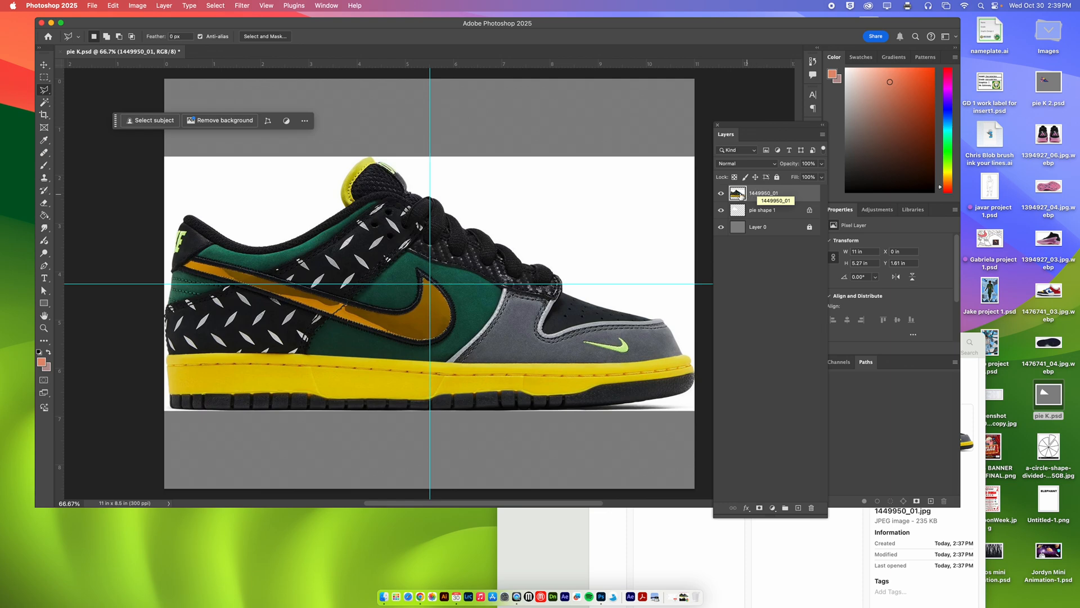
{"action": "left_click", "coordinate": [721, 193]}
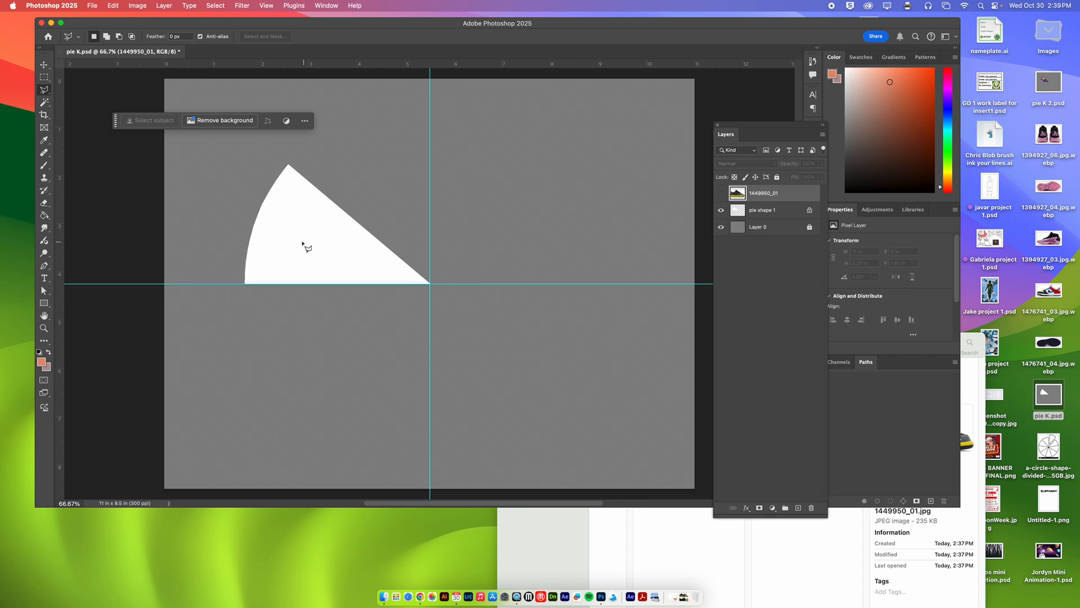
{"action": "left_click", "coordinate": [721, 194]}
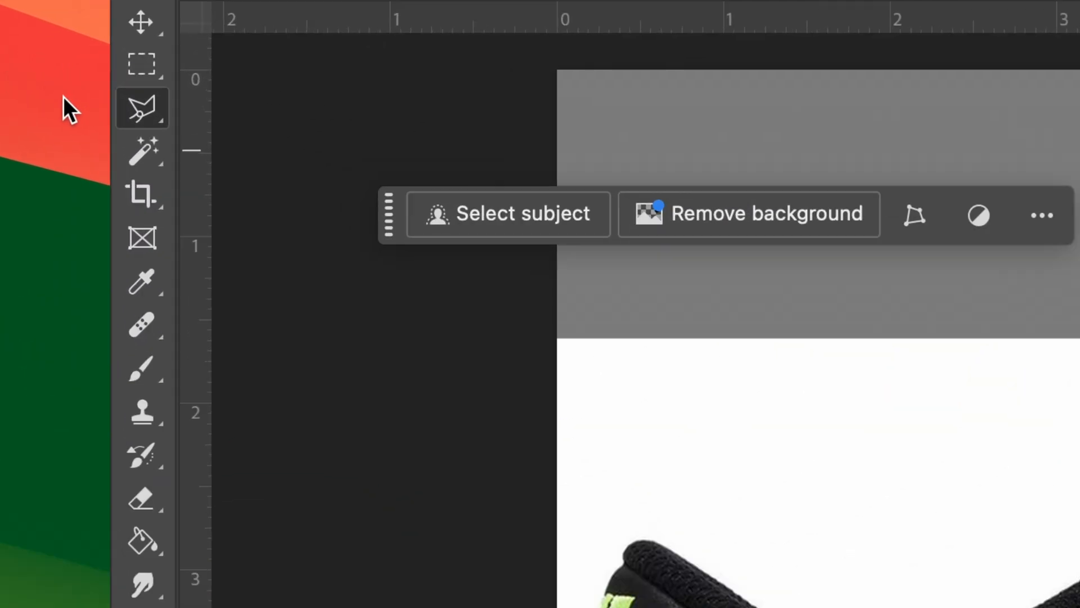
Step: Set the Lasso Tool to add to the selection with a 0 px feather, and try a freehand selection on the white background
{"action": "right_click", "coordinate": [147, 108]}
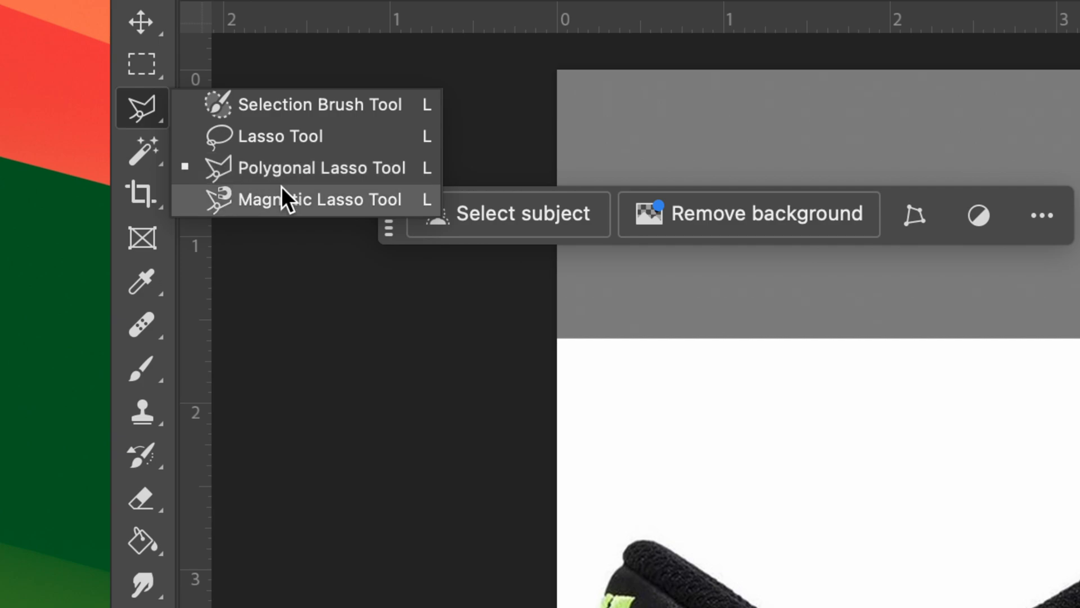
{"action": "left_click", "coordinate": [249, 135]}
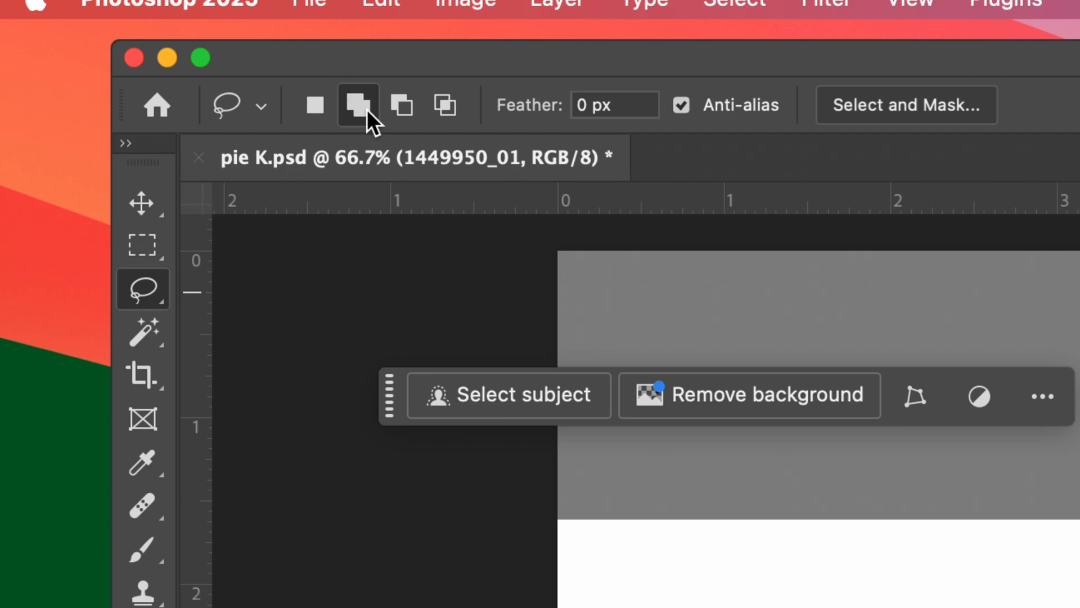
{"action": "left_click", "coordinate": [320, 106]}
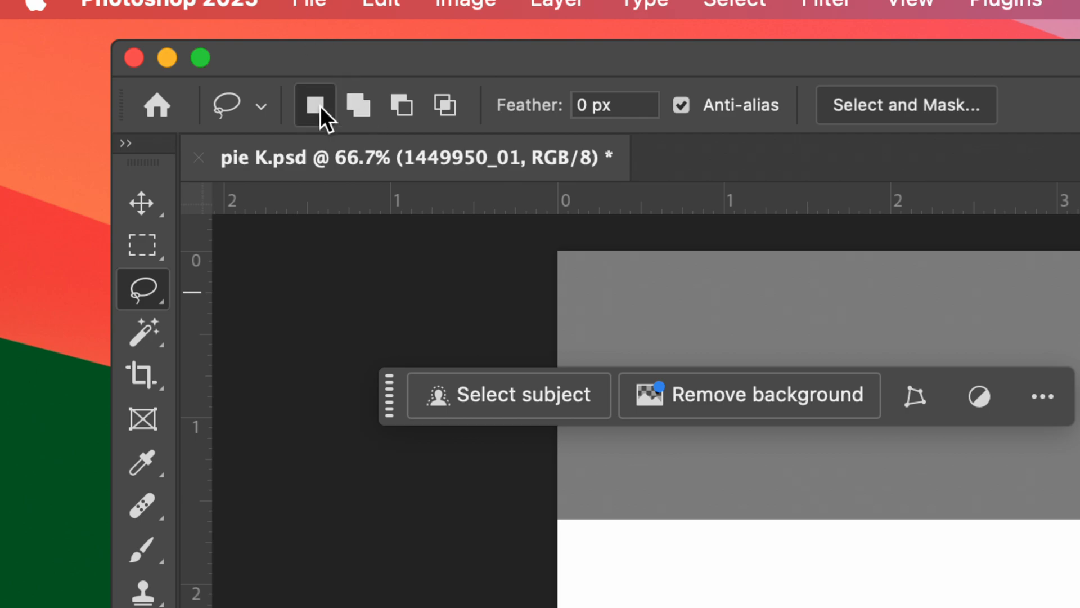
{"action": "left_click", "coordinate": [353, 102]}
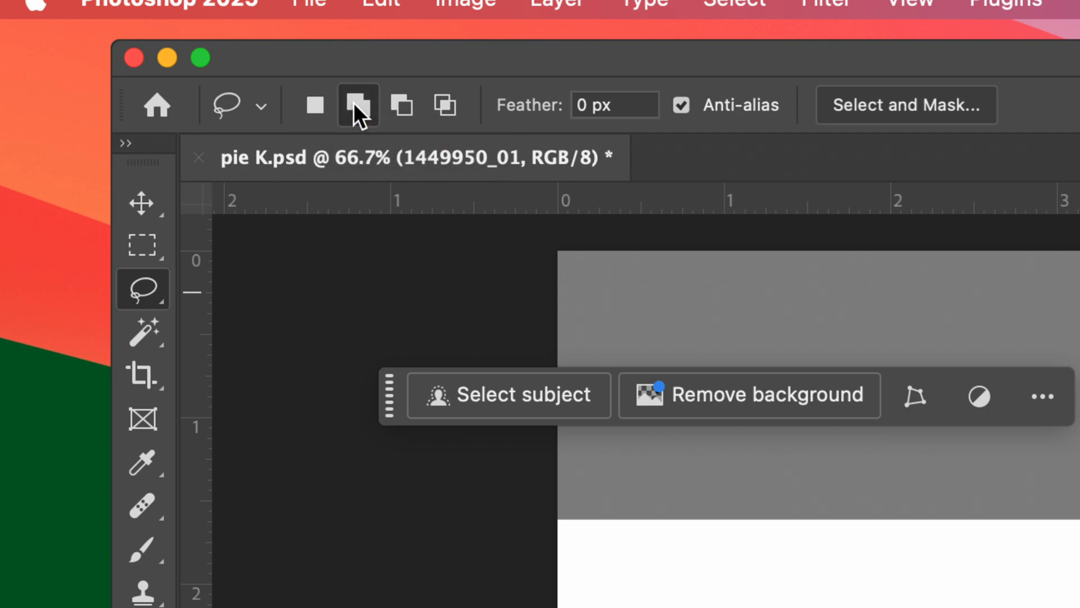
{"action": "left_click", "coordinate": [573, 106]}
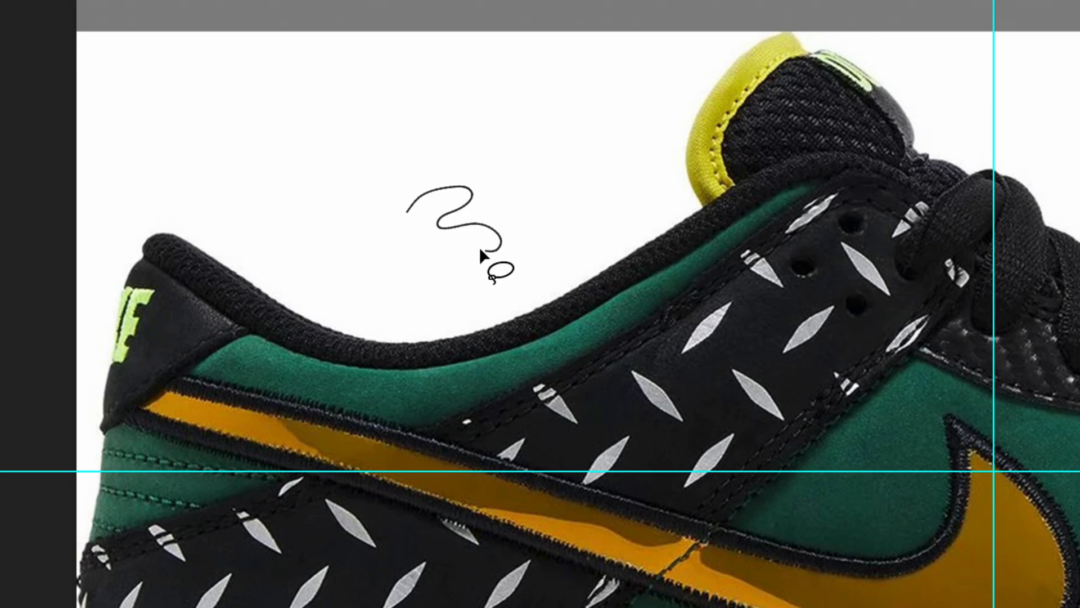
{"action": "left_click_drag", "start_coordinate": [415, 234], "coordinate": [418, 235]}
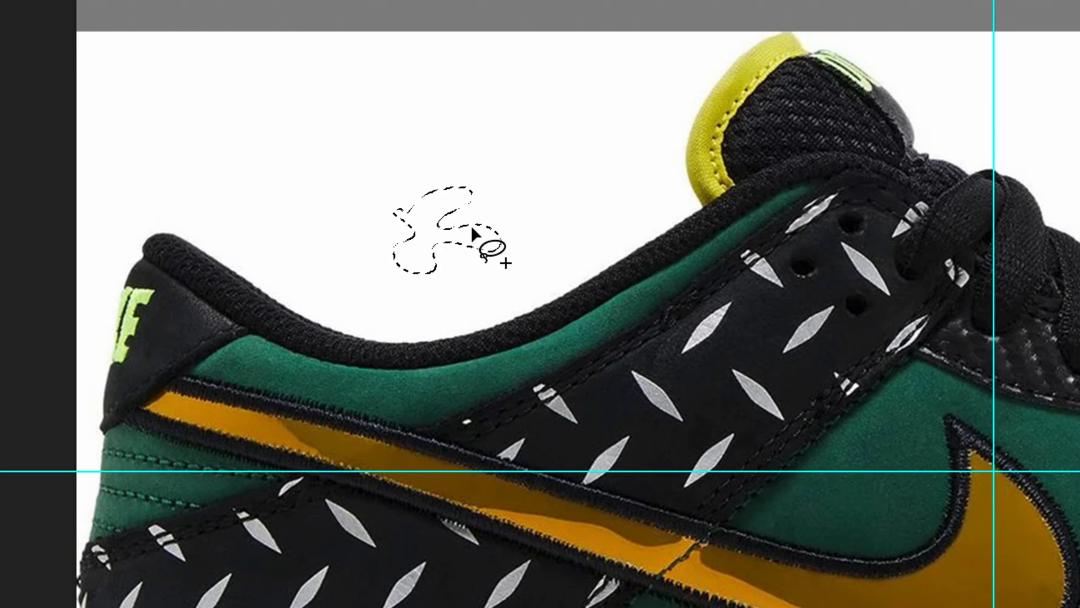
Step: Lasso a wavy, spiked freehand area about 1.6 × 1.3 in across the swoosh's rounded end, green side panel and grey overlay
{"action": "left_click_drag", "start_coordinate": [531, 314], "coordinate": [564, 145]}
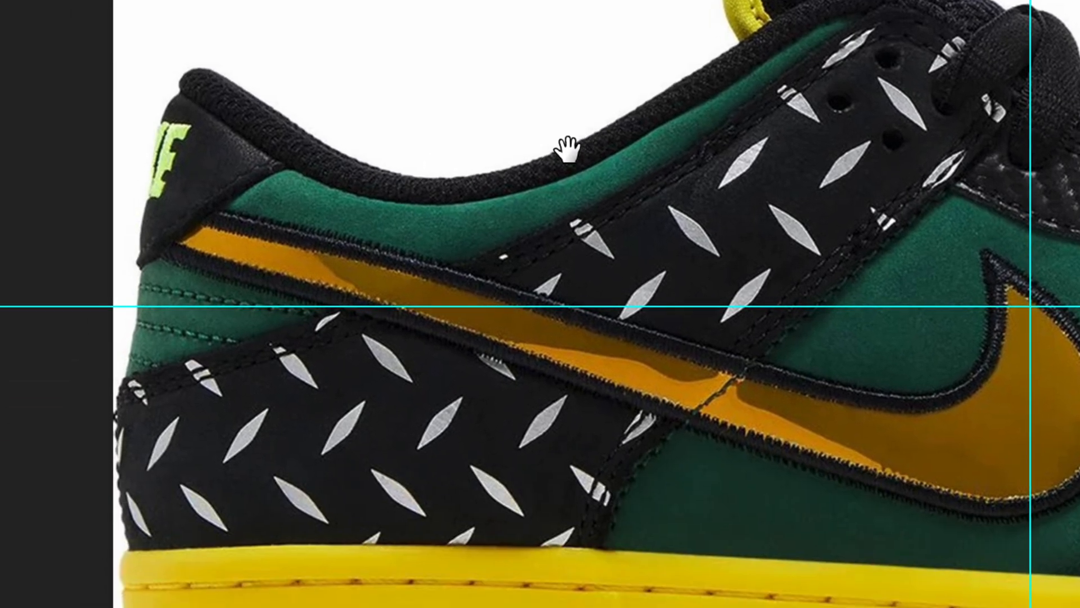
{"action": "left_click_drag", "start_coordinate": [495, 169], "coordinate": [382, 181]}
{"action": "left_click_drag", "start_coordinate": [495, 198], "coordinate": [415, 164]}
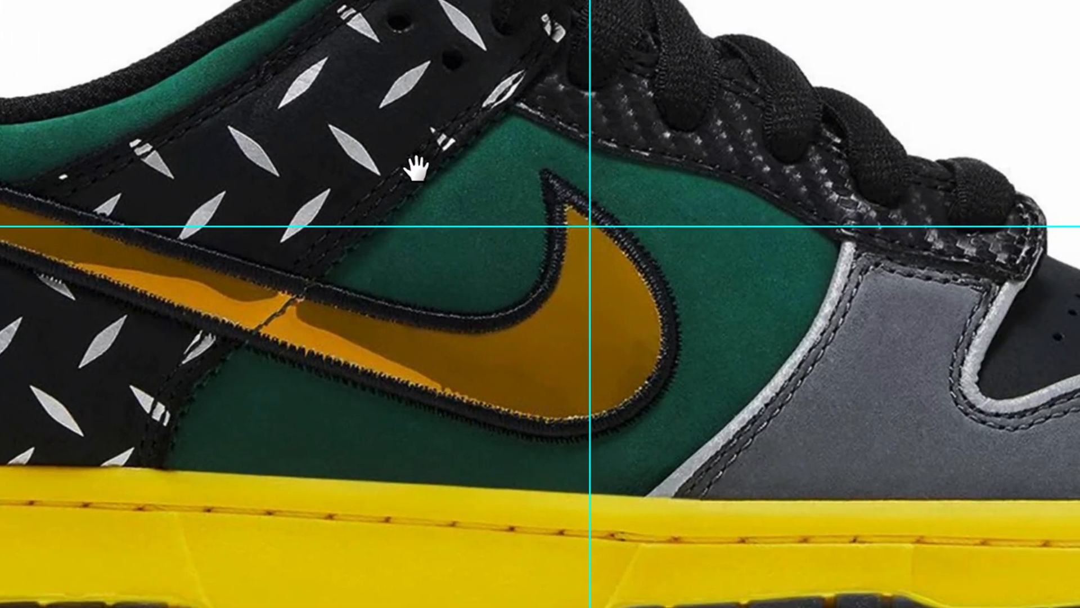
{"action": "mouse_move", "coordinate": [593, 325]}
{"action": "left_mouse_down"}
{"action": "mouse_move", "coordinate": [596, 262]}
{"action": "mouse_move", "coordinate": [640, 255]}
{"action": "left_mouse_up"}
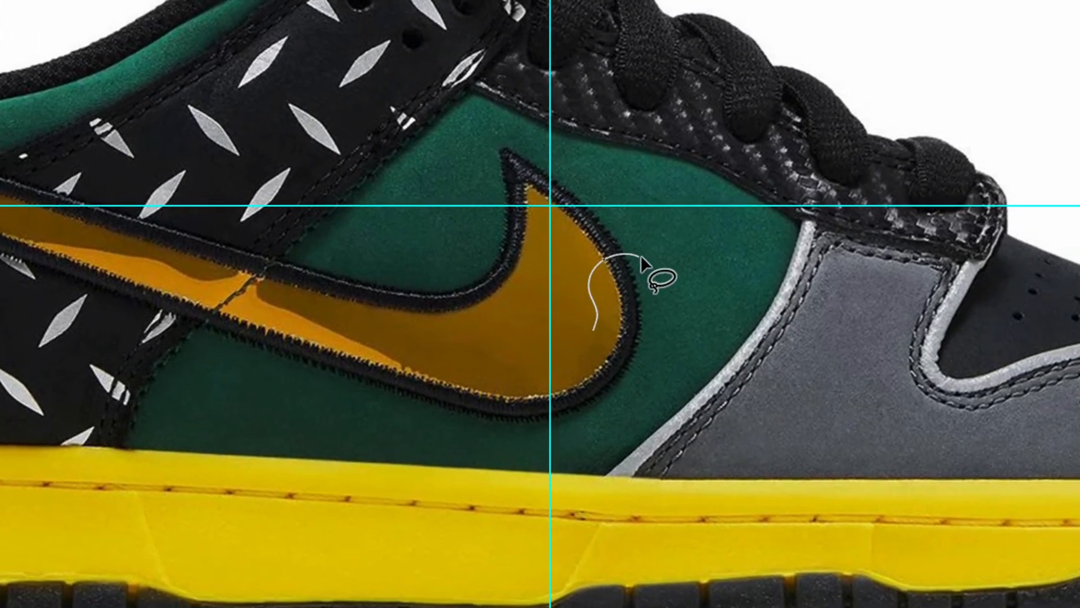
{"action": "mouse_move", "coordinate": [707, 286]}
{"action": "left_mouse_down"}
{"action": "mouse_move", "coordinate": [755, 247]}
{"action": "mouse_move", "coordinate": [786, 272]}
{"action": "left_mouse_up"}
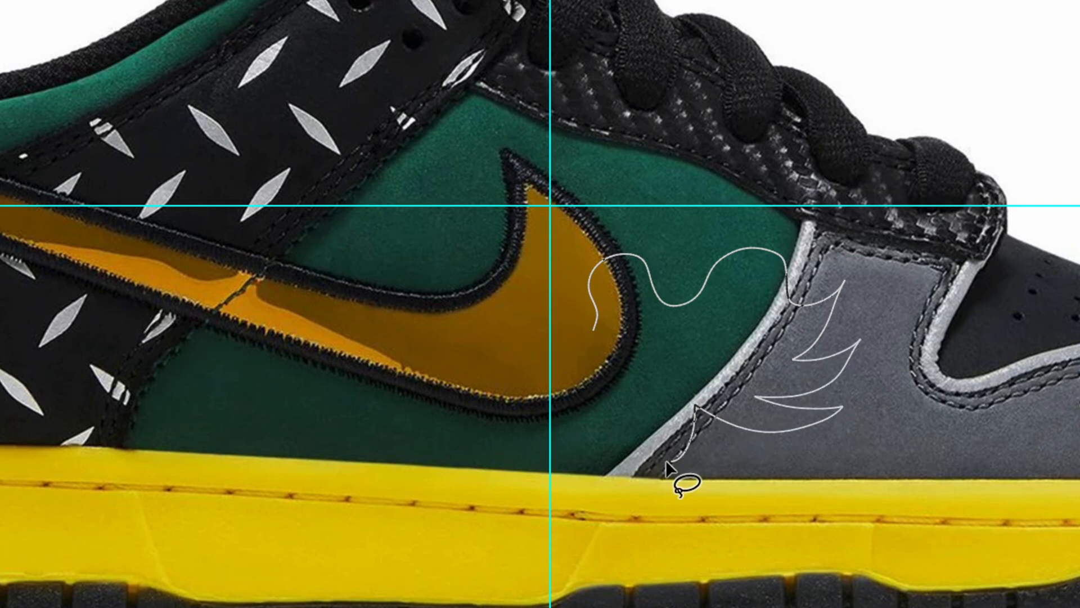
{"action": "mouse_move", "coordinate": [666, 462]}
{"action": "left_mouse_down"}
{"action": "mouse_move", "coordinate": [612, 419]}
{"action": "mouse_move", "coordinate": [650, 363]}
{"action": "mouse_move", "coordinate": [597, 333]}
{"action": "left_mouse_up"}
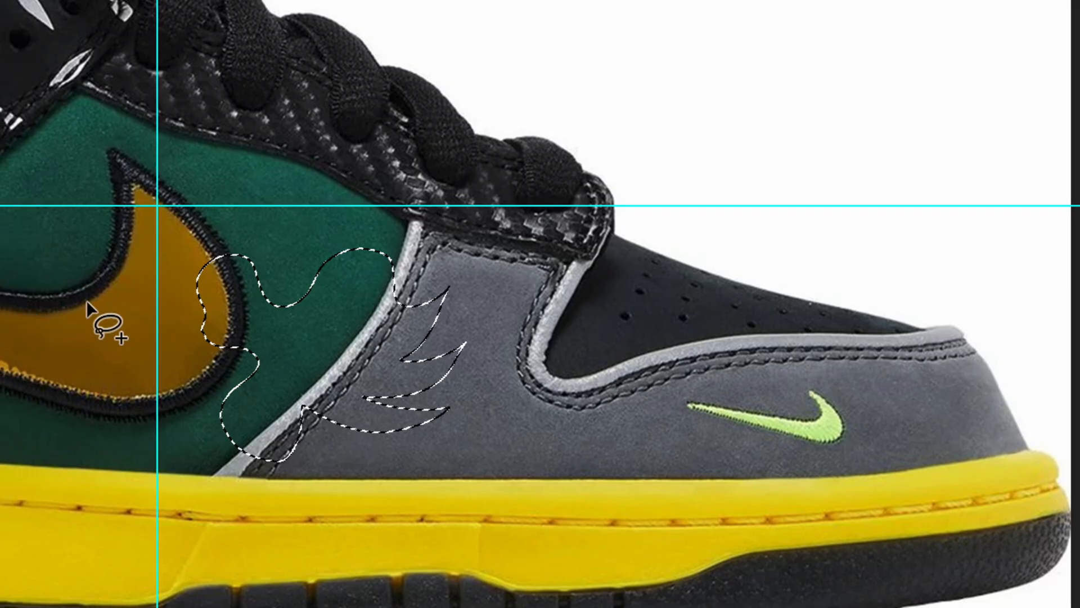
Step: Copy the lassoed shoe area to a new layer, keeping the default layer settings, and move the layer list closer to the shoe
{"action": "right_click", "coordinate": [283, 331]}
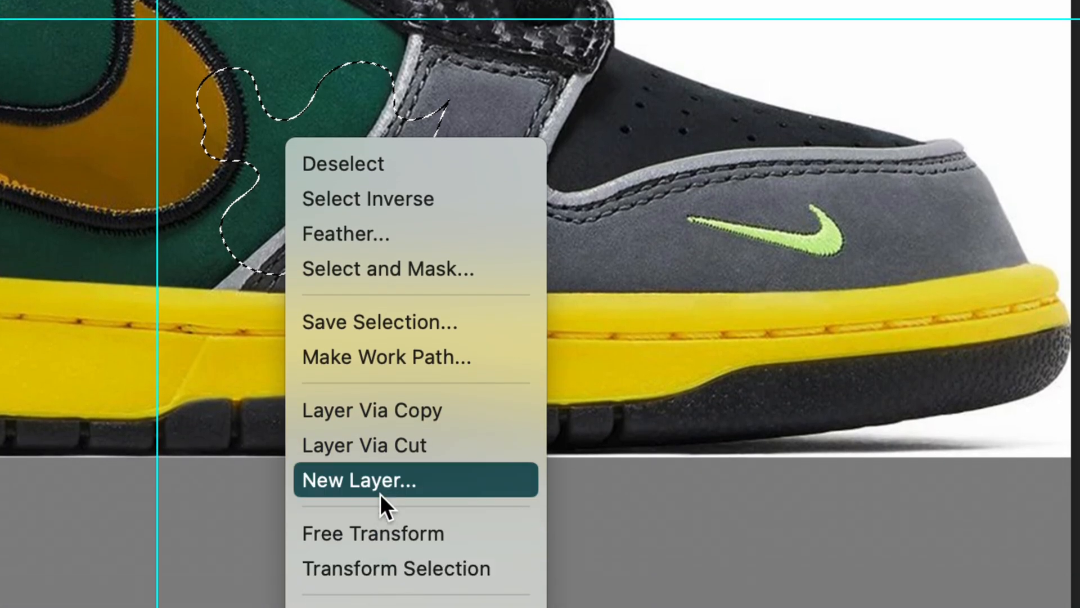
{"action": "left_click", "coordinate": [379, 411], "text": "alt"}
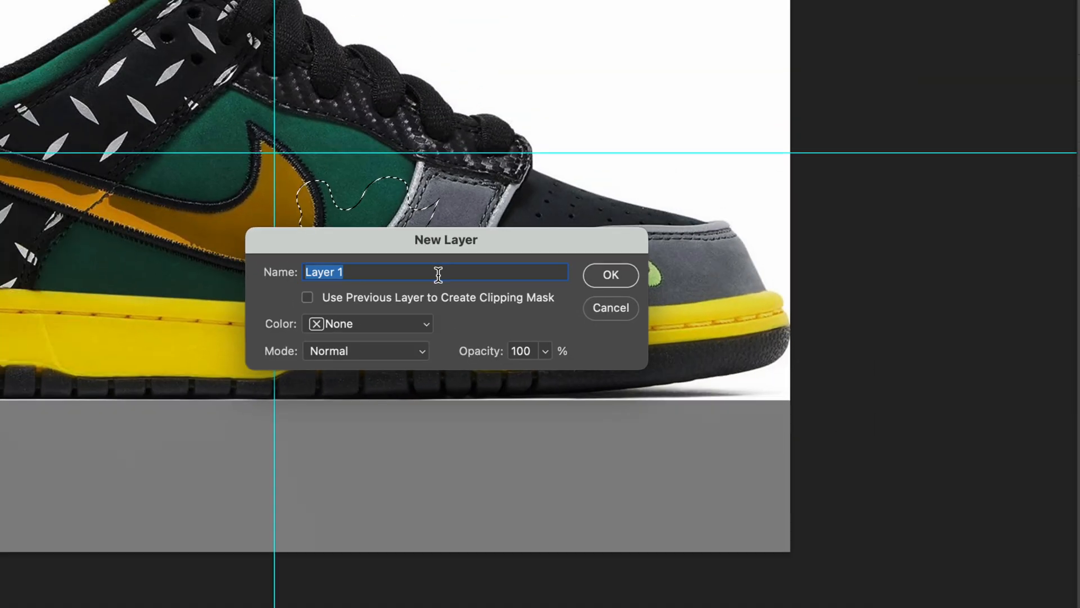
{"action": "key", "text": "Return"}
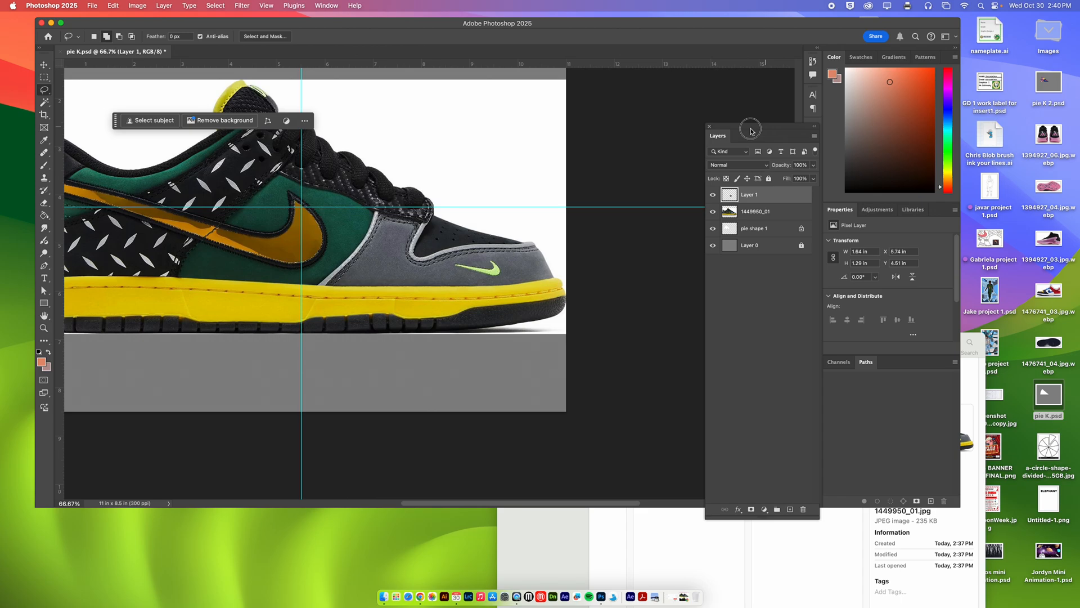
{"action": "left_click_drag", "start_coordinate": [749, 125], "coordinate": [560, 136]}
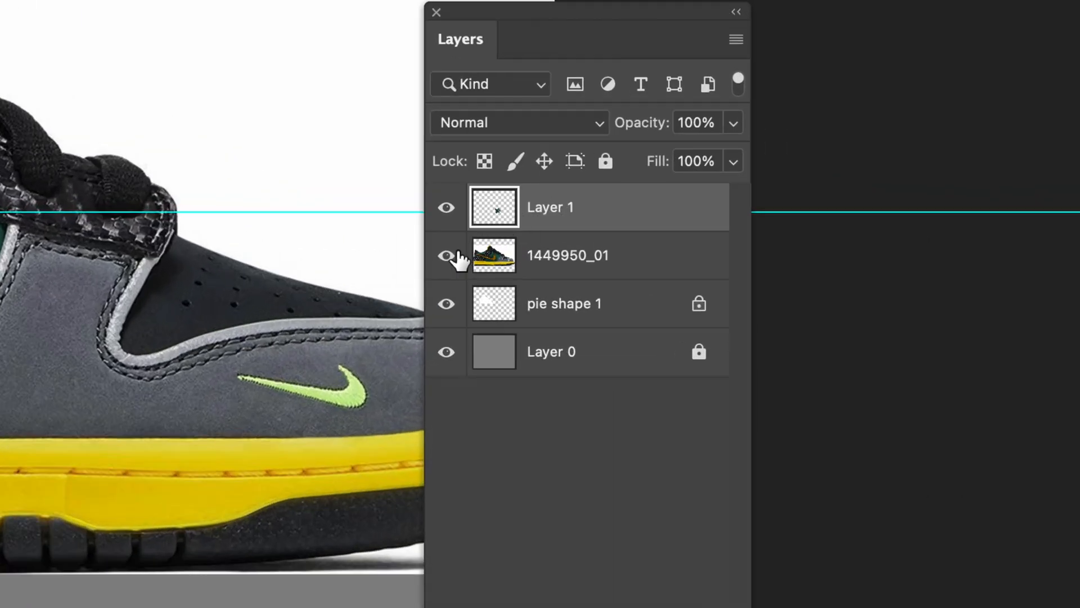
Step: Hide the 1449950_01 layer and move the cut-out shoe piece on Layer 1 onto the pie shape near its pointed end
{"action": "left_click", "coordinate": [453, 257]}
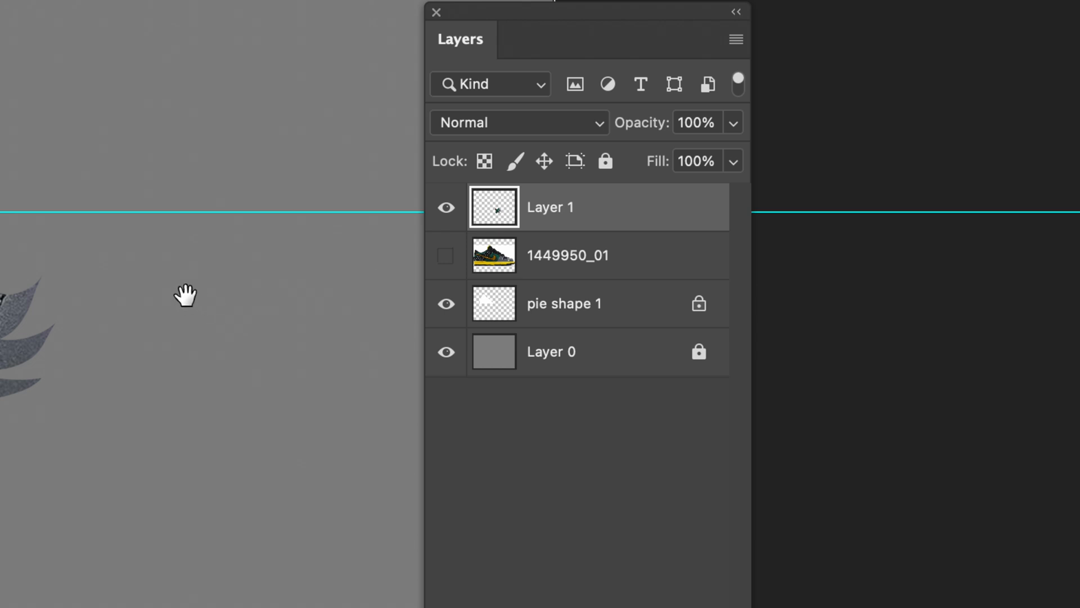
{"action": "left_click_drag", "start_coordinate": [185, 294], "coordinate": [477, 284]}
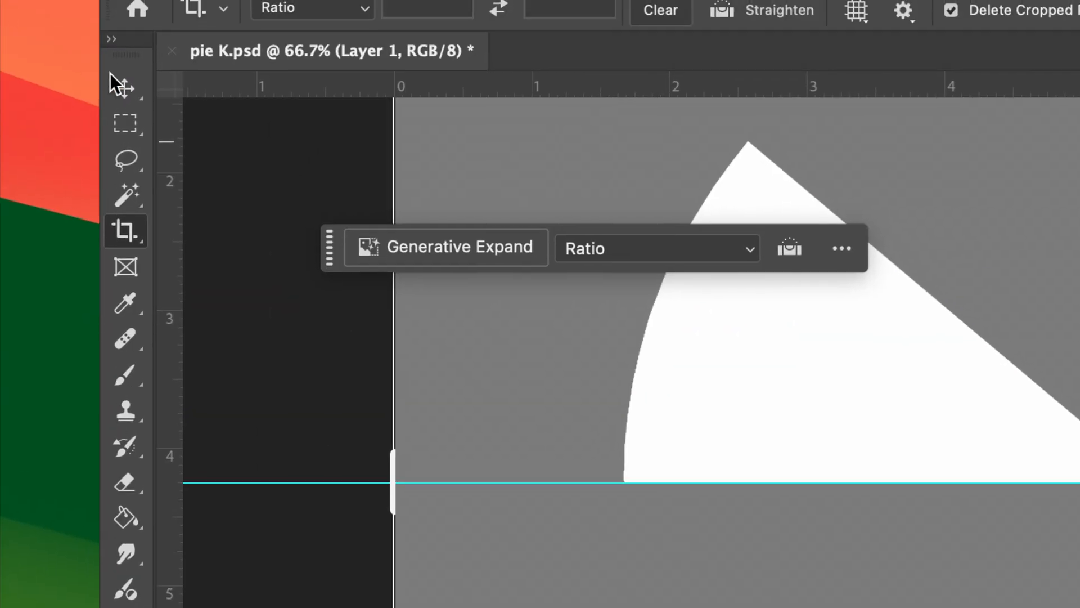
{"action": "left_click", "coordinate": [110, 79]}
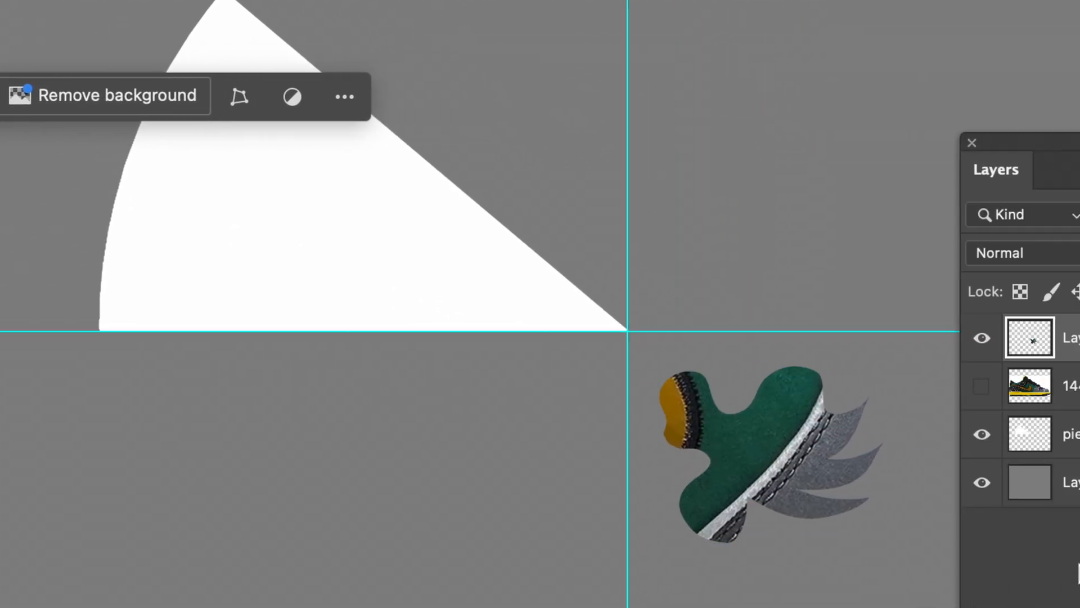
{"action": "left_click_drag", "start_coordinate": [791, 430], "coordinate": [439, 254]}
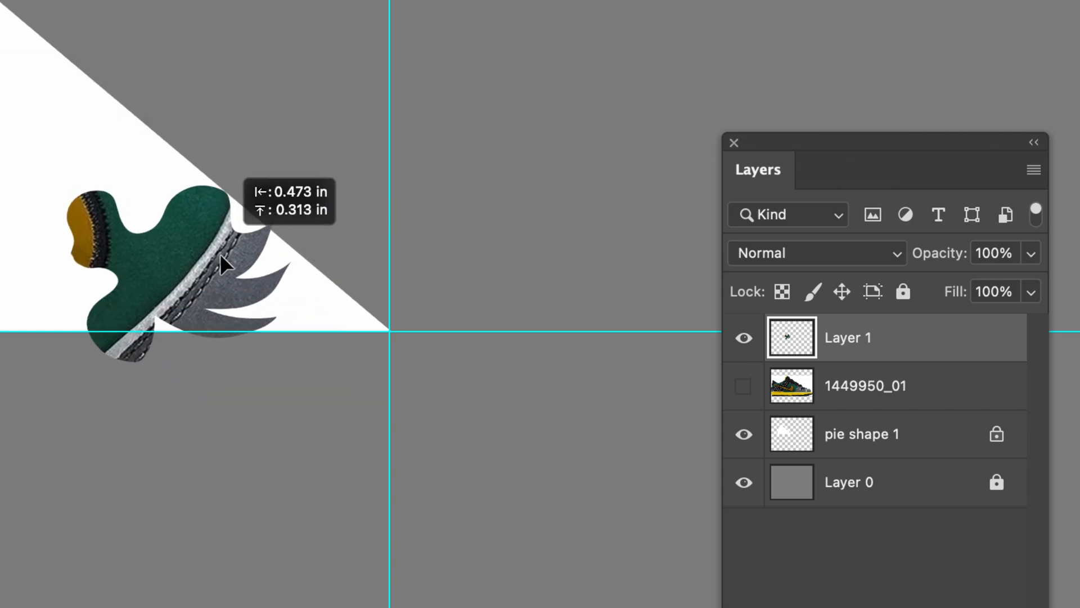
{"action": "mouse_move", "coordinate": [221, 255]}
{"action": "left_mouse_down"}
{"action": "mouse_move", "coordinate": [288, 239]}
{"action": "mouse_move", "coordinate": [275, 256]}
{"action": "mouse_move", "coordinate": [270, 225]}
{"action": "mouse_move", "coordinate": [140, 159]}
{"action": "mouse_move", "coordinate": [261, 247]}
{"action": "mouse_move", "coordinate": [131, 258]}
{"action": "mouse_move", "coordinate": [284, 269]}
{"action": "mouse_move", "coordinate": [171, 174]}
{"action": "mouse_move", "coordinate": [184, 286]}
{"action": "mouse_move", "coordinate": [203, 261]}
{"action": "mouse_move", "coordinate": [222, 261]}
{"action": "left_mouse_up"}
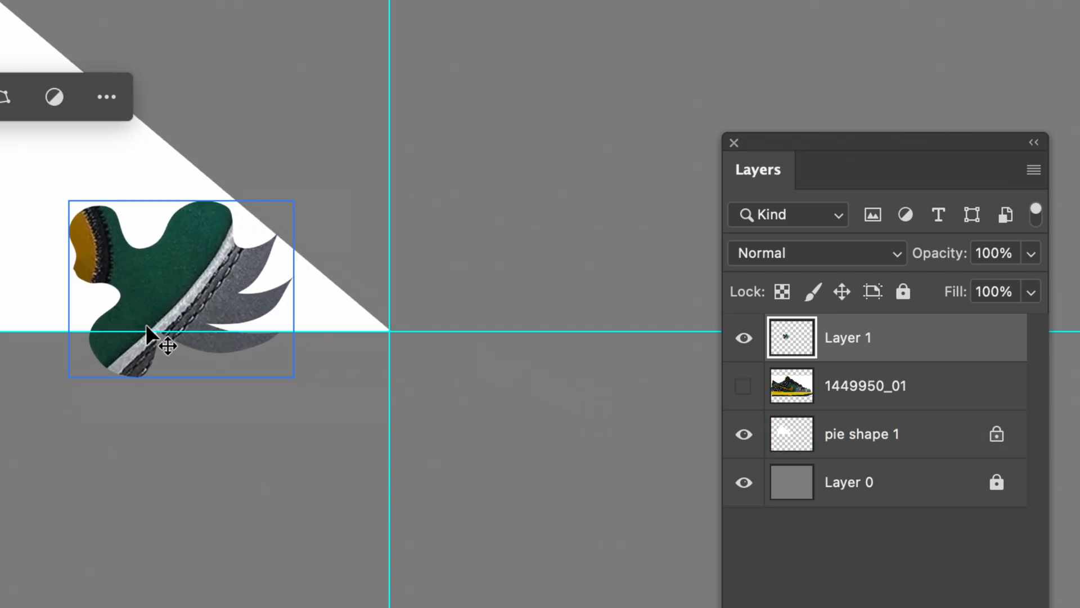
Step: Place Layer 1 directly above pie shape 1 and create a clipping mask so the shoe piece shows only inside the pie
{"action": "left_click_drag", "start_coordinate": [781, 144], "coordinate": [502, 25]}
{"action": "left_click_drag", "start_coordinate": [621, 201], "coordinate": [660, 285]}
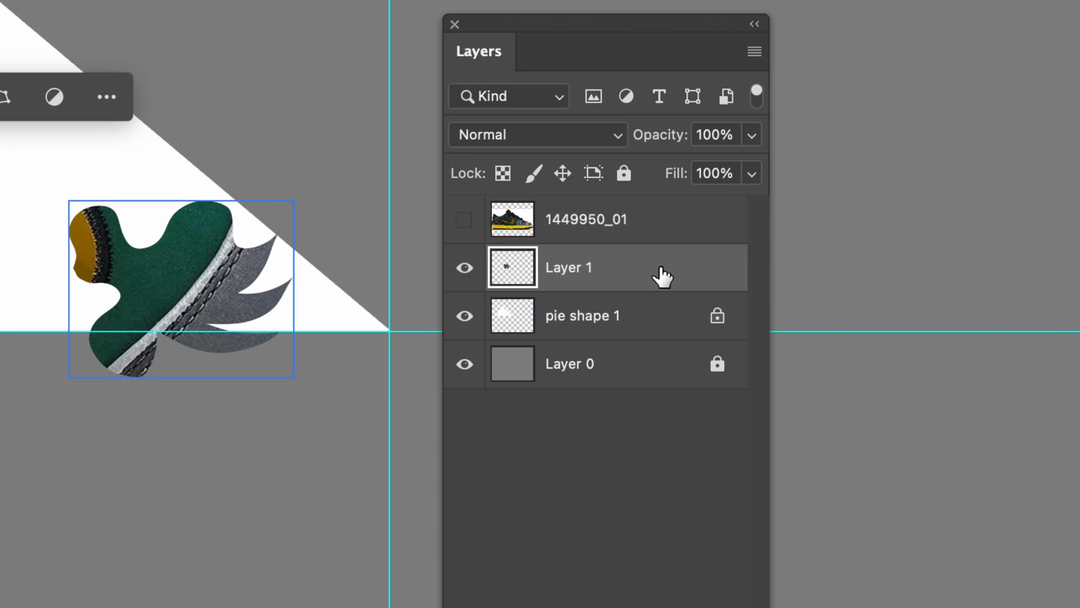
{"action": "right_click", "coordinate": [635, 269]}
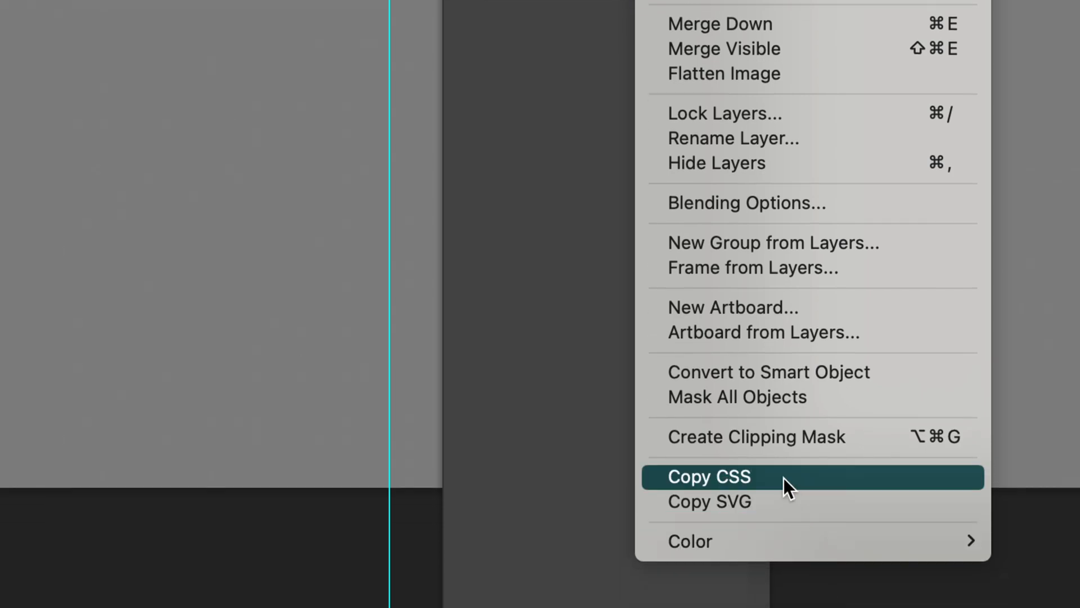
{"action": "left_click", "coordinate": [775, 438]}
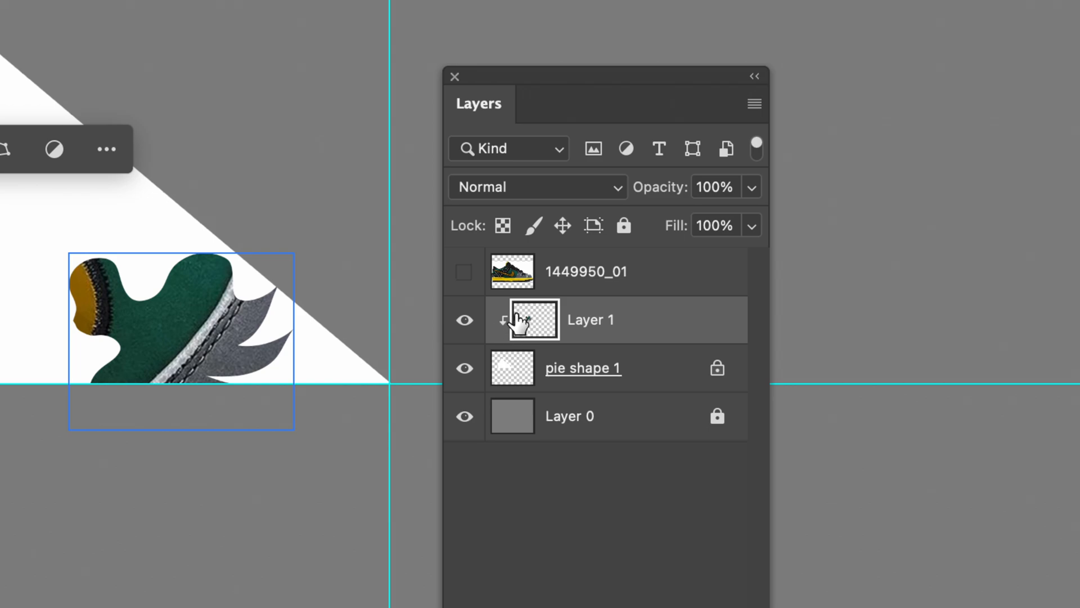
Step: Move the clipped shoe piece toward the guide intersection so it fills the pie's pointed corner
{"action": "left_click", "coordinate": [500, 369]}
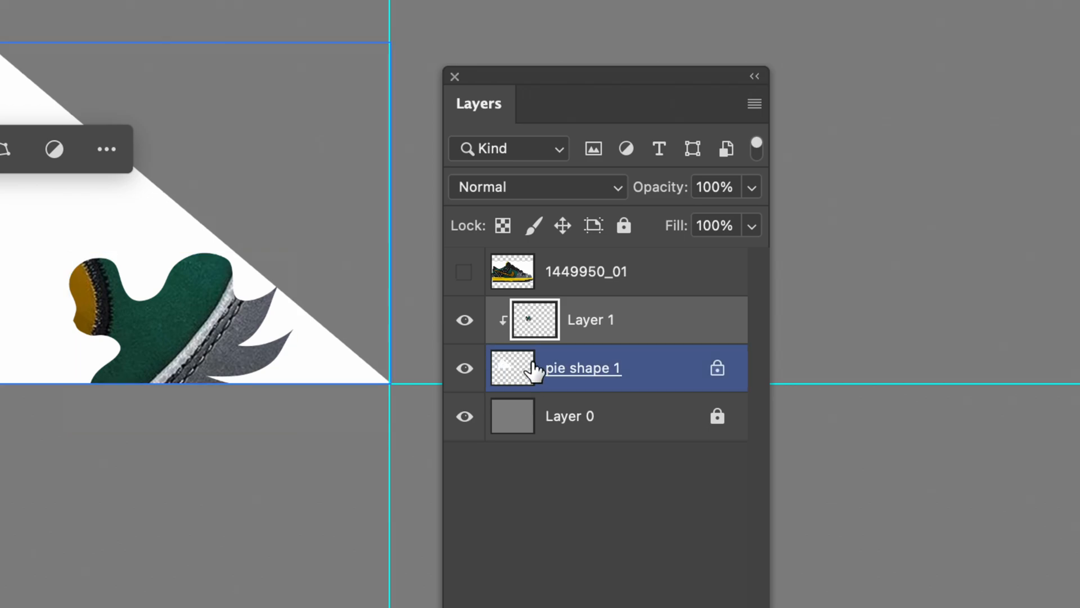
{"action": "left_click", "coordinate": [157, 387]}
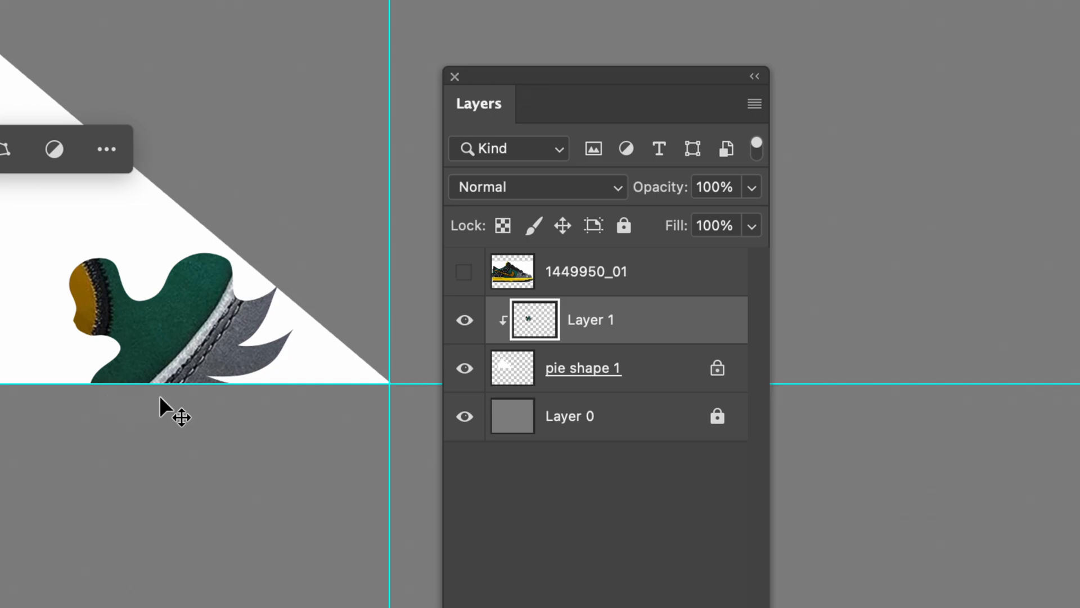
{"action": "left_click_drag", "start_coordinate": [191, 339], "coordinate": [328, 343]}
{"action": "left_click", "coordinate": [492, 371]}
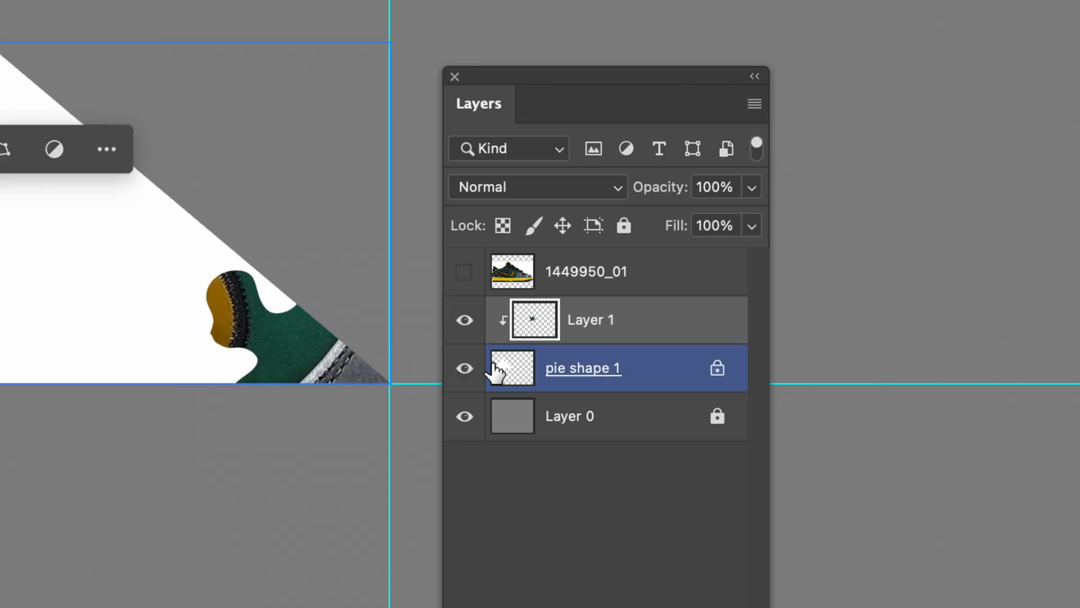
Step: Select and show the 1449950_01 layer, choose the Polygonal Lasso Tool, and move the layer list away from the shoe's heel
{"action": "left_click", "coordinate": [574, 277]}
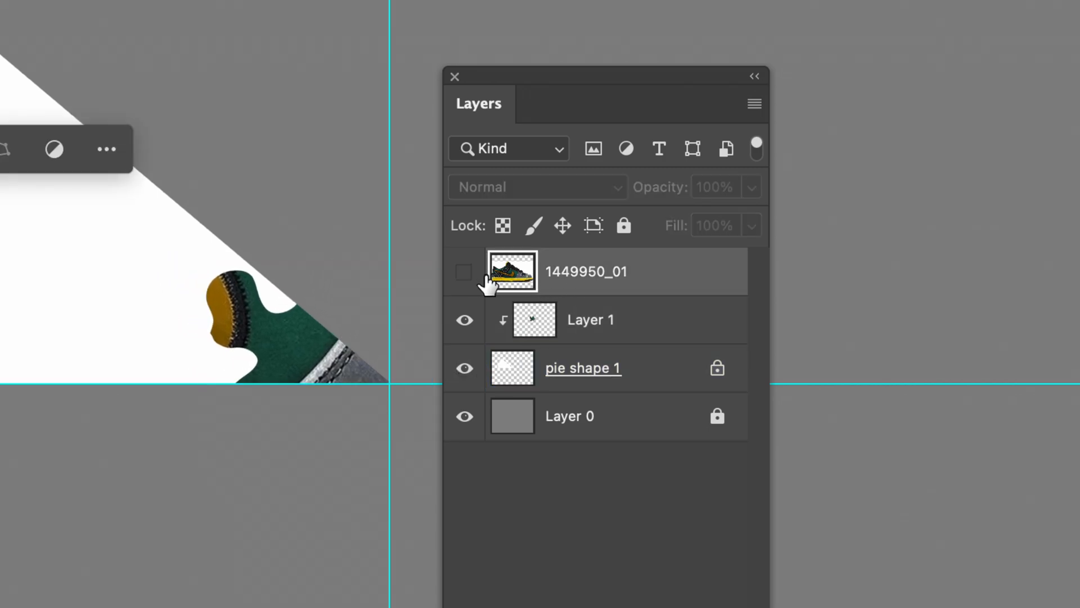
{"action": "left_click", "coordinate": [465, 273]}
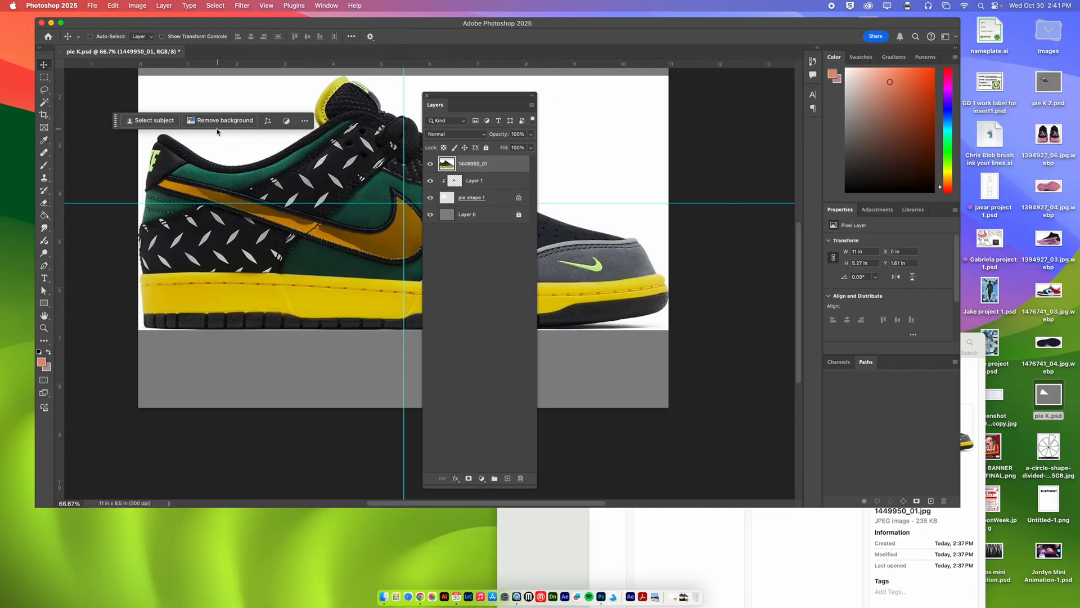
{"action": "left_click", "coordinate": [45, 91]}
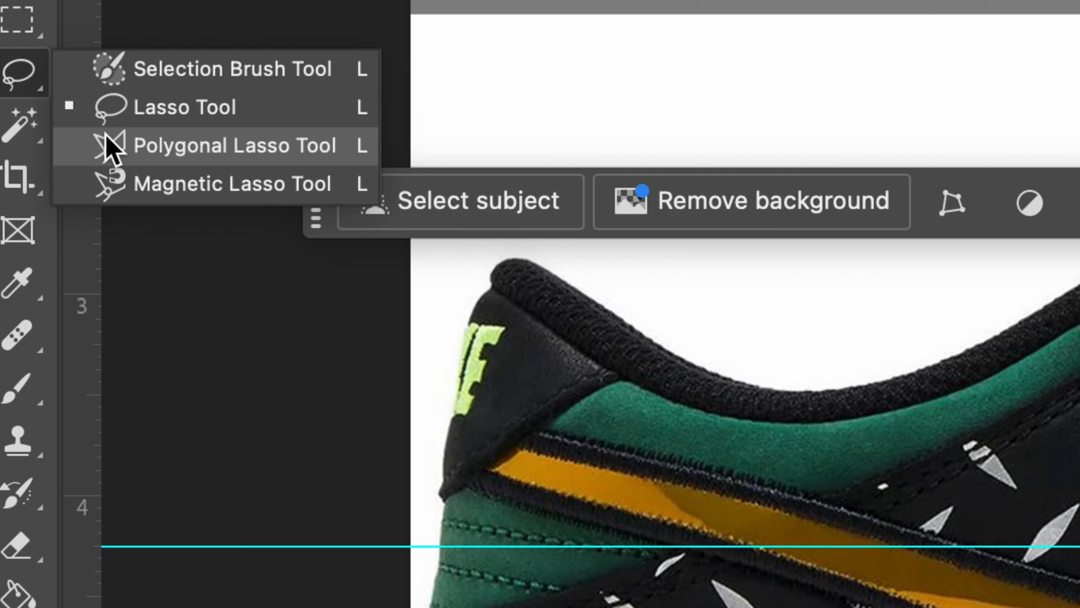
{"action": "left_click", "coordinate": [108, 139]}
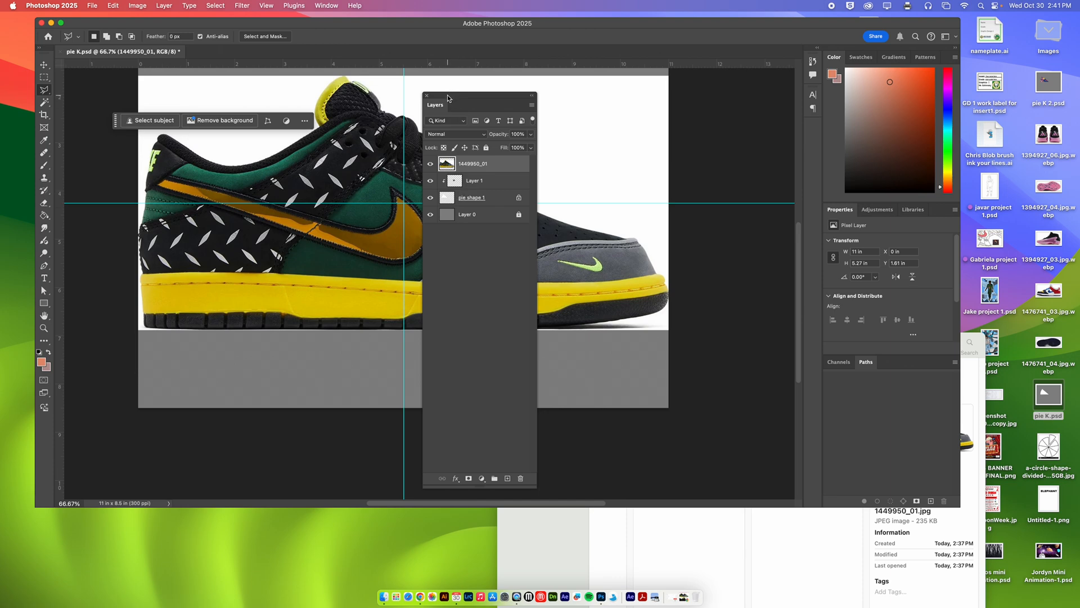
{"action": "left_click_drag", "start_coordinate": [447, 95], "coordinate": [601, 113]}
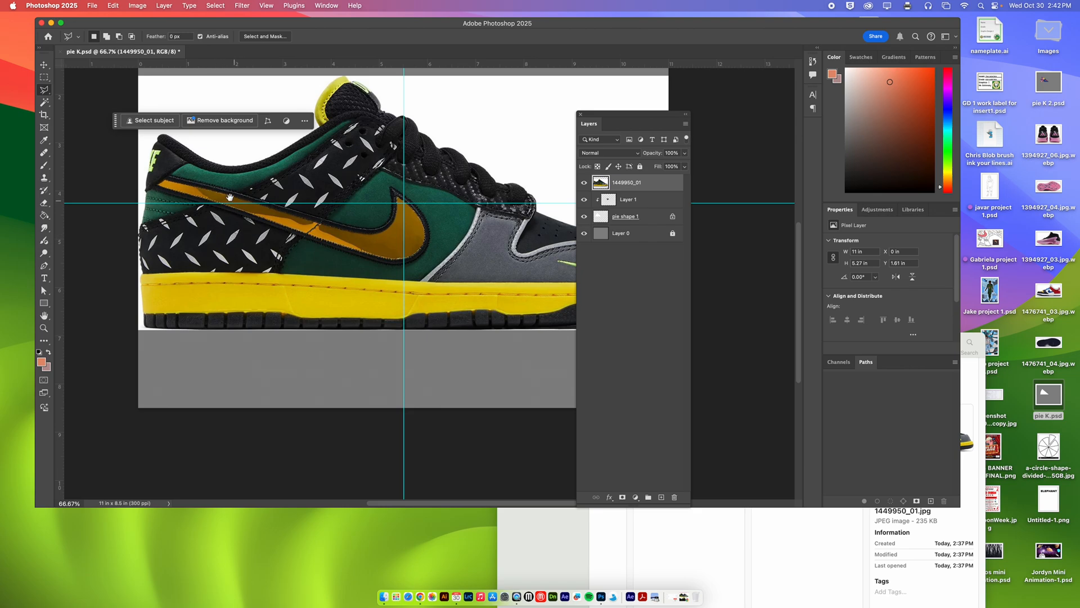
Step: Start a polygonal lasso outline at the top of the heel tab and trace the green collar panel's upper edge to its thin front tip
{"action": "scroll", "coordinate": [161, 153], "scroll_direction": "up", "scroll_amount": 5}
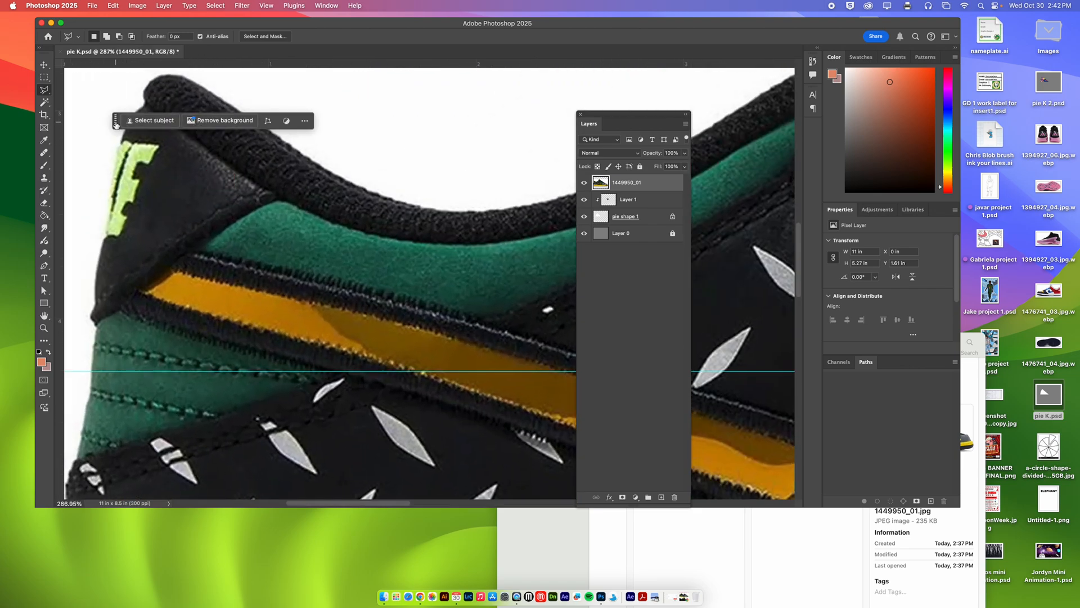
{"action": "left_click_drag", "start_coordinate": [116, 120], "coordinate": [335, 88]}
{"action": "left_click", "coordinate": [149, 107]}
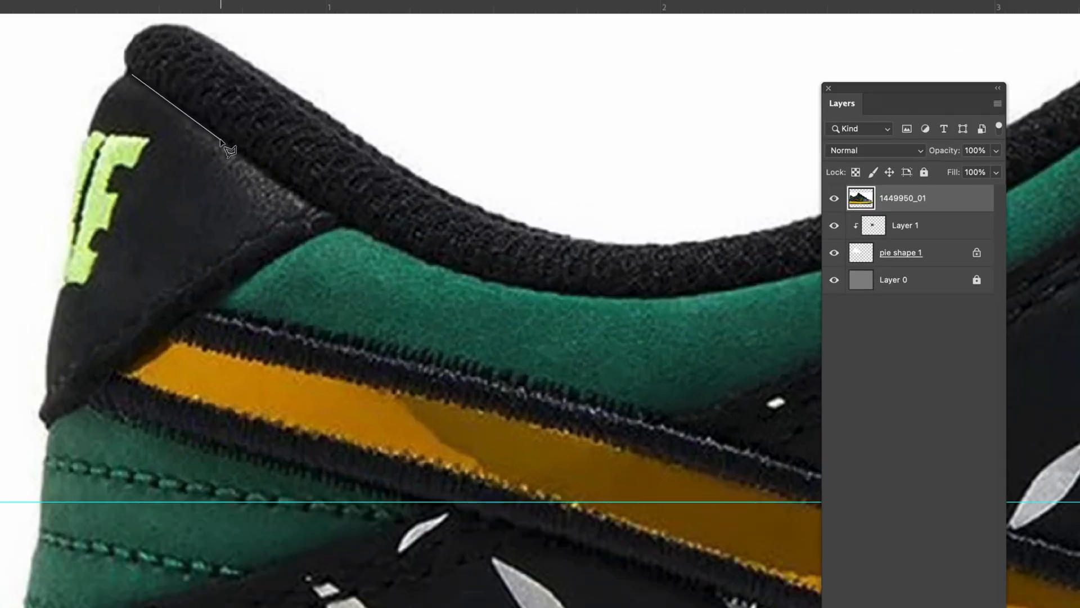
{"action": "left_click", "coordinate": [315, 208]}
{"action": "left_click", "coordinate": [397, 248]}
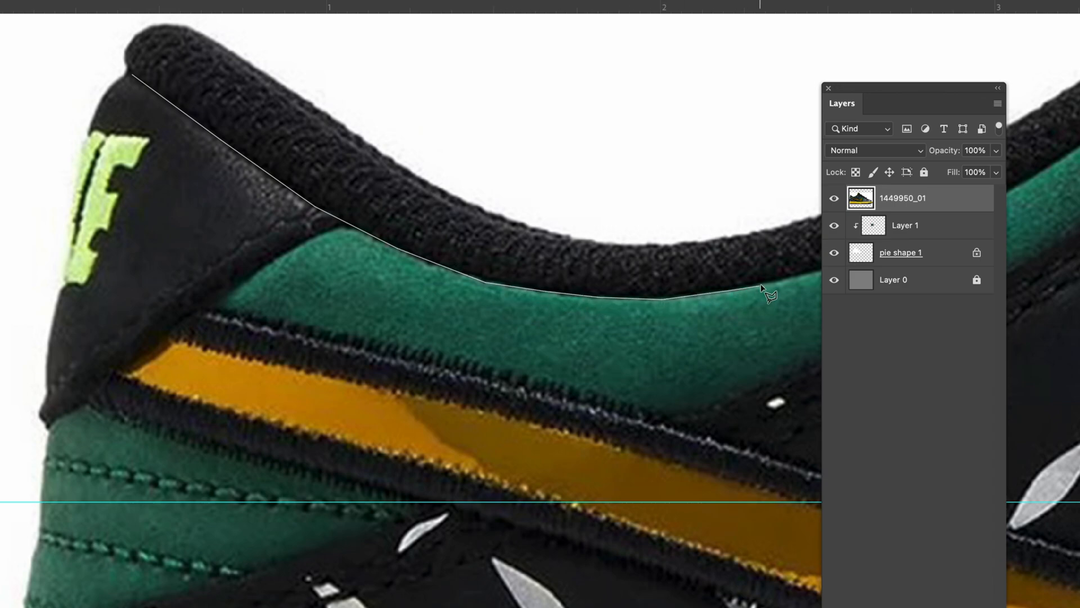
{"action": "left_click_drag", "start_coordinate": [739, 280], "coordinate": [289, 291]}
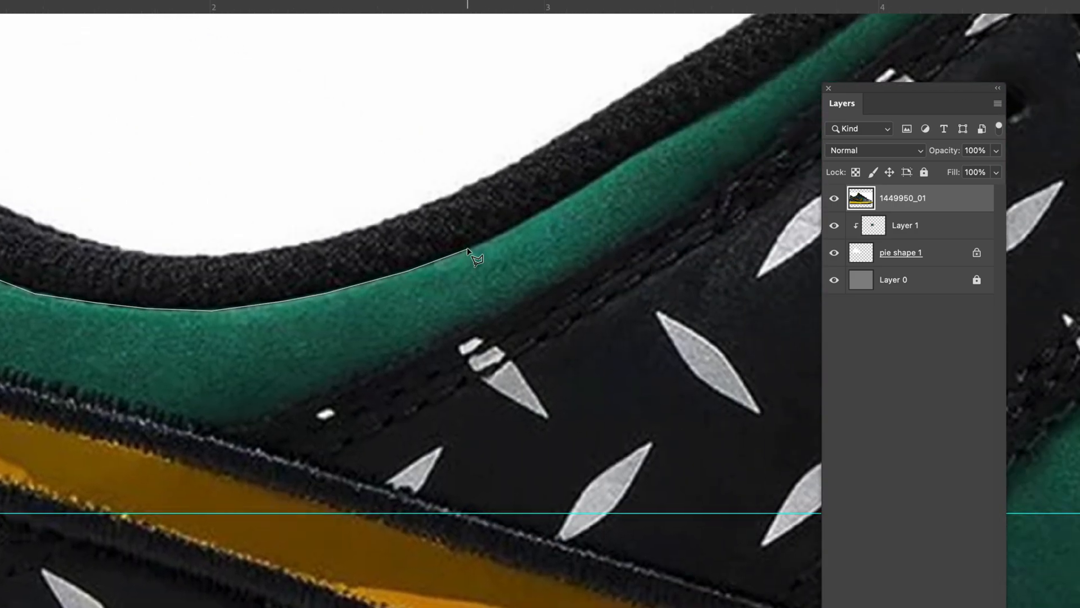
{"action": "left_click_drag", "start_coordinate": [518, 230], "coordinate": [648, 148]}
{"action": "left_click_drag", "start_coordinate": [732, 103], "coordinate": [426, 260]}
{"action": "mouse_move", "coordinate": [426, 260]}
{"action": "left_mouse_down"}
{"action": "mouse_move", "coordinate": [552, 193]}
{"action": "mouse_move", "coordinate": [550, 180]}
{"action": "mouse_move", "coordinate": [657, 115]}
{"action": "left_mouse_up"}
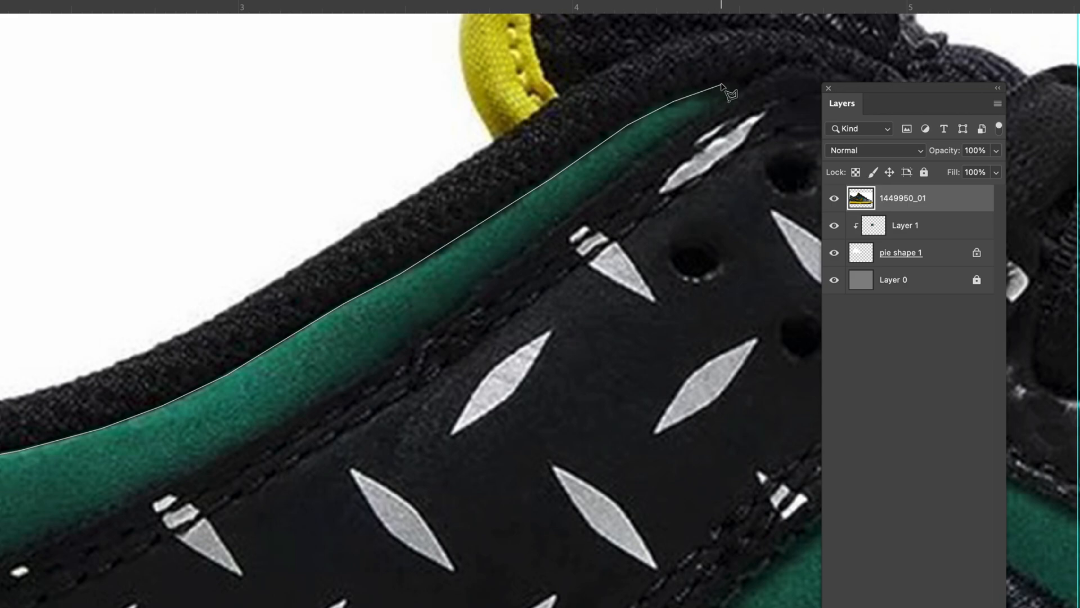
{"action": "left_click", "coordinate": [750, 84]}
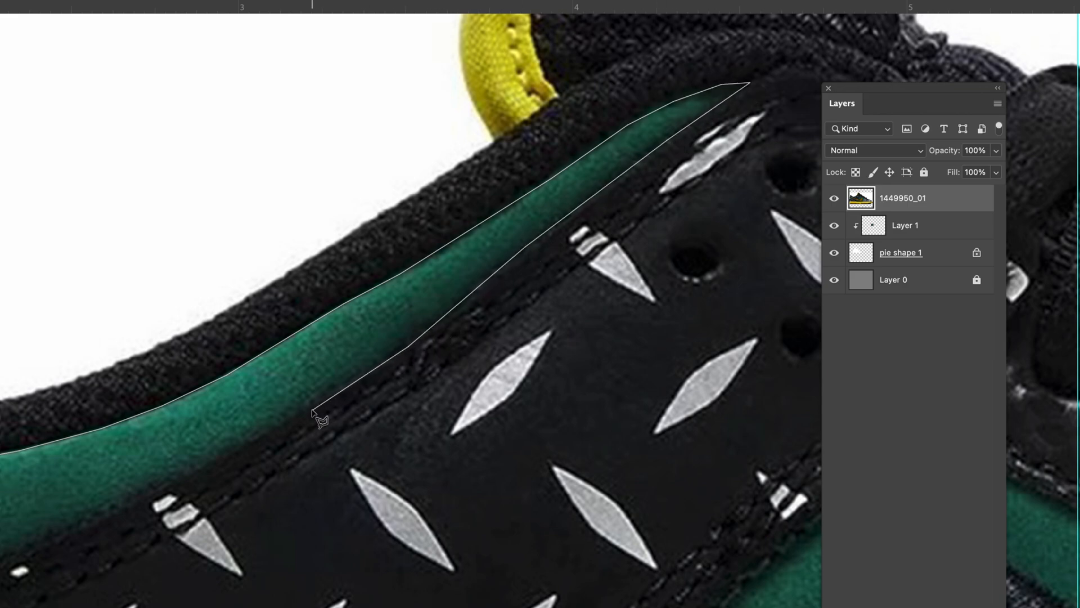
Step: Trace back along the green panel's lower edge and around the heel tab, closing the selection at about 4.4 × 1.5 in
{"action": "mouse_move", "coordinate": [417, 311]}
{"action": "left_mouse_down"}
{"action": "mouse_move", "coordinate": [434, 301]}
{"action": "mouse_move", "coordinate": [337, 326]}
{"action": "left_mouse_up"}
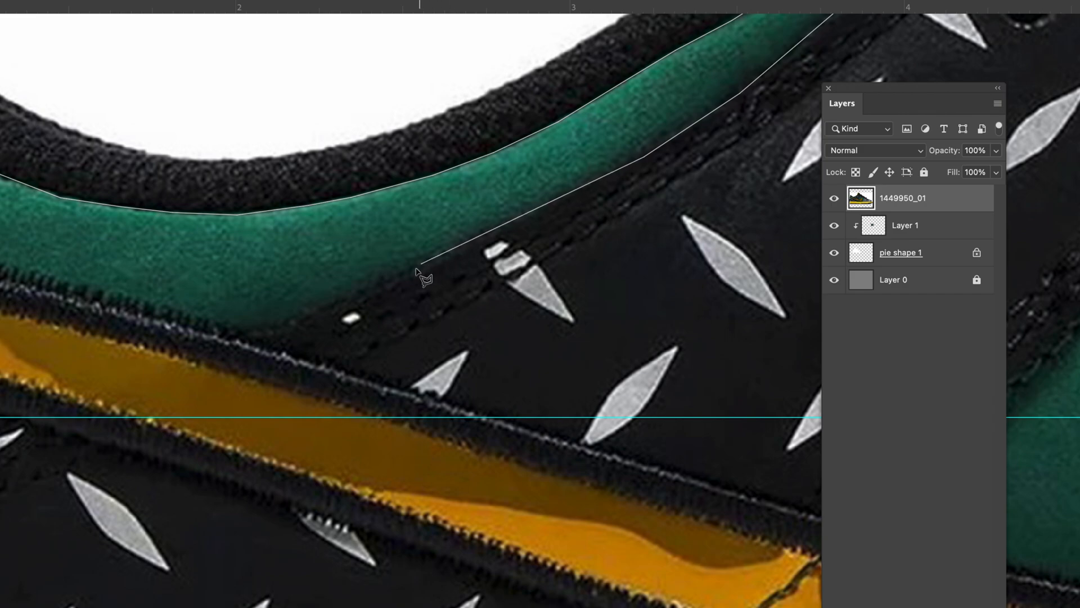
{"action": "left_click", "coordinate": [235, 337]}
{"action": "left_click_drag", "start_coordinate": [234, 336], "coordinate": [662, 361]}
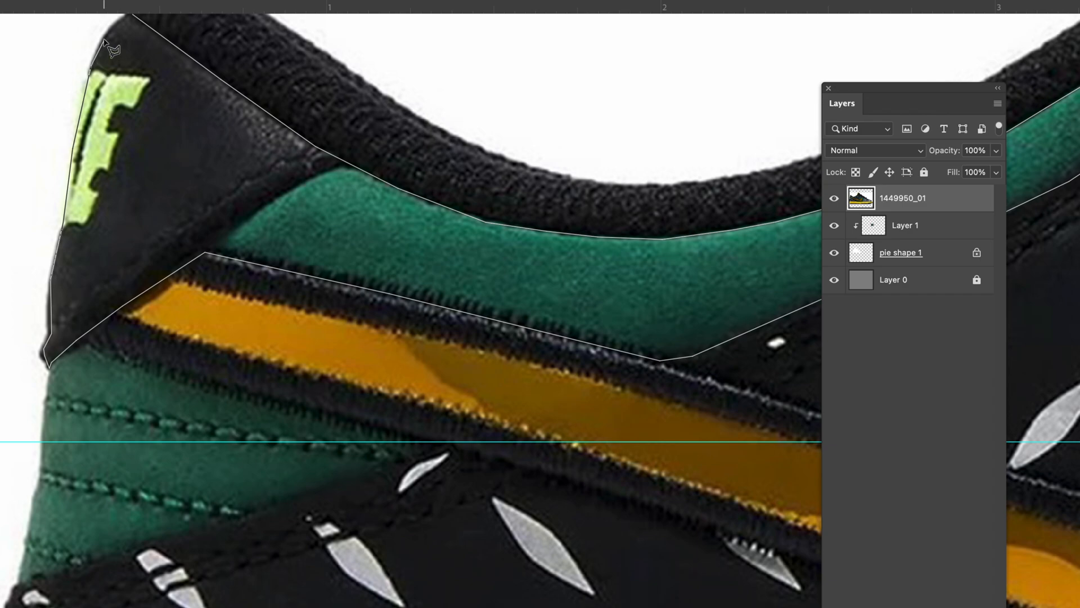
{"action": "left_click_drag", "start_coordinate": [126, 31], "coordinate": [124, 149]}
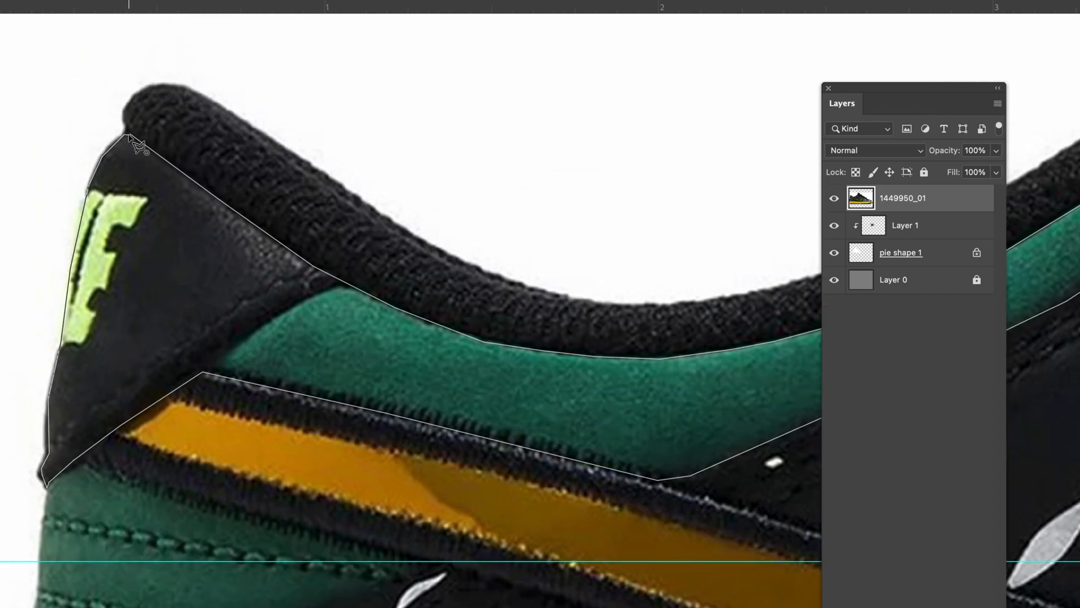
{"action": "left_click", "coordinate": [138, 144]}
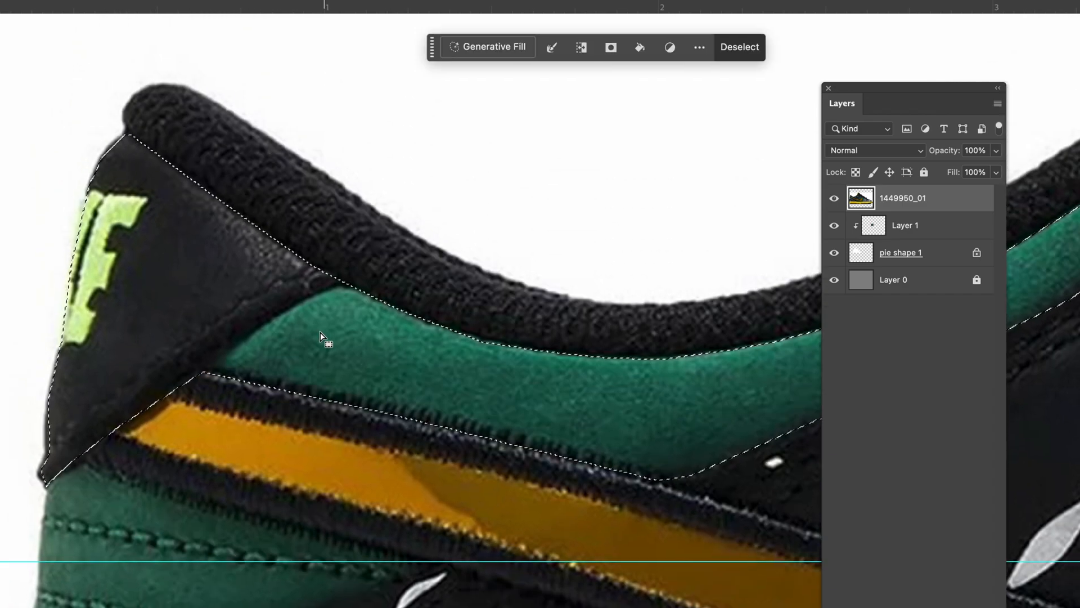
Step: Copy the selected heel tab and green collar panel to a new layer, and hide the 1449950_01 layer
{"action": "right_click", "coordinate": [188, 260]}
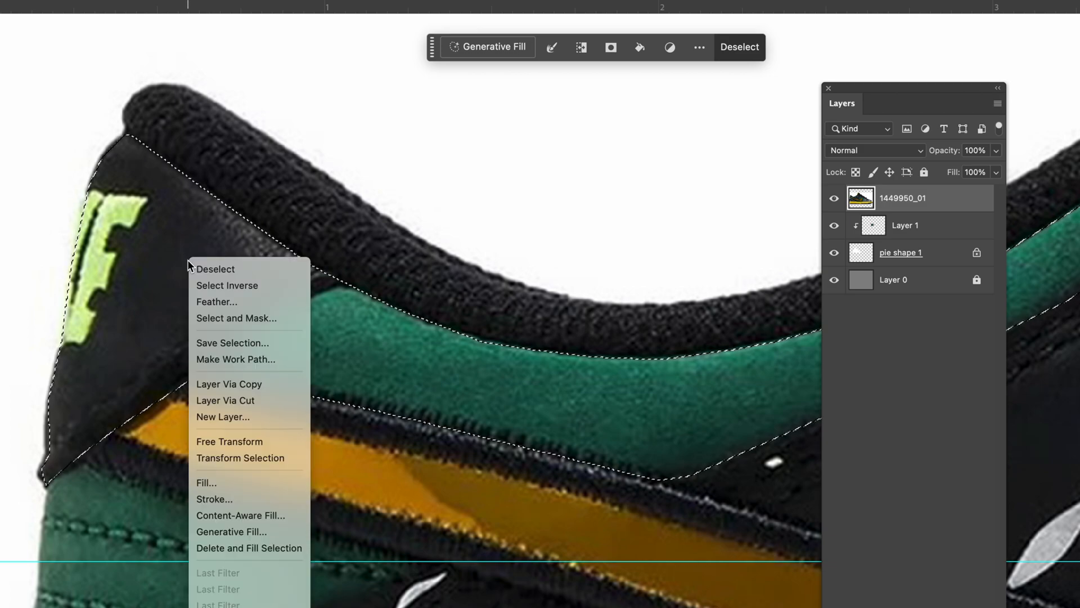
{"action": "left_click", "coordinate": [252, 383]}
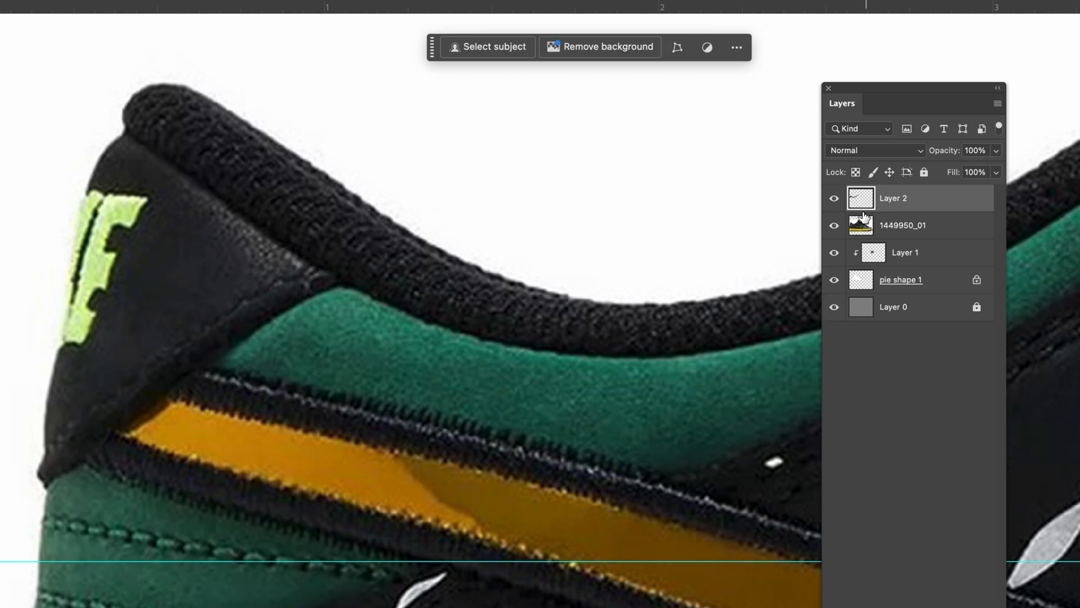
{"action": "left_click", "coordinate": [835, 226]}
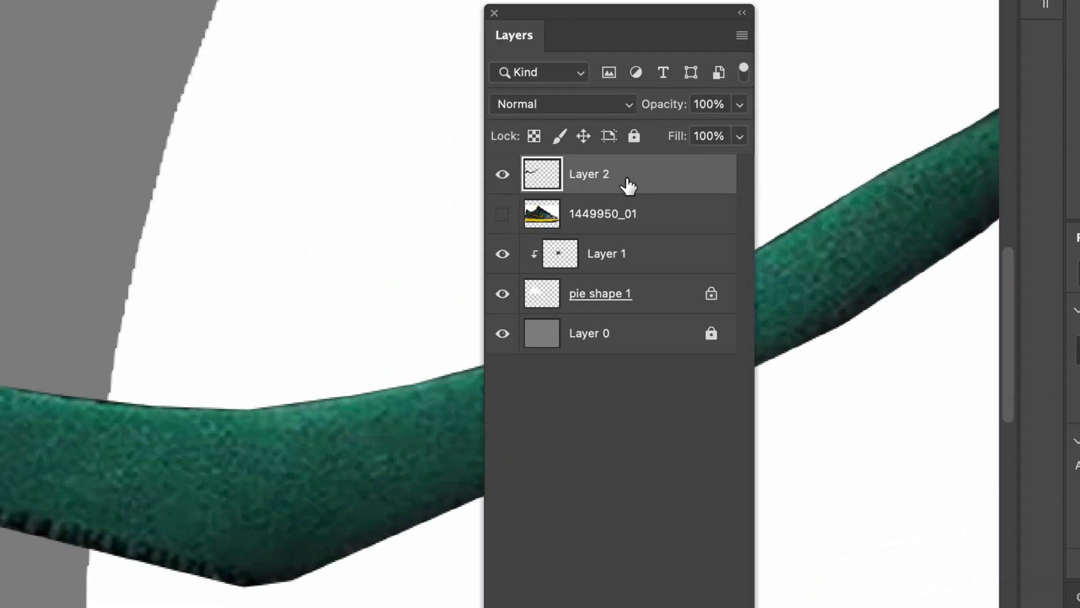
Step: Move Layer 2 below 1449950_01 and place it between Layer 1 and pie shape 1, clipped to the pie
{"action": "left_click_drag", "start_coordinate": [626, 184], "coordinate": [647, 231]}
{"action": "right_click", "coordinate": [649, 219]}
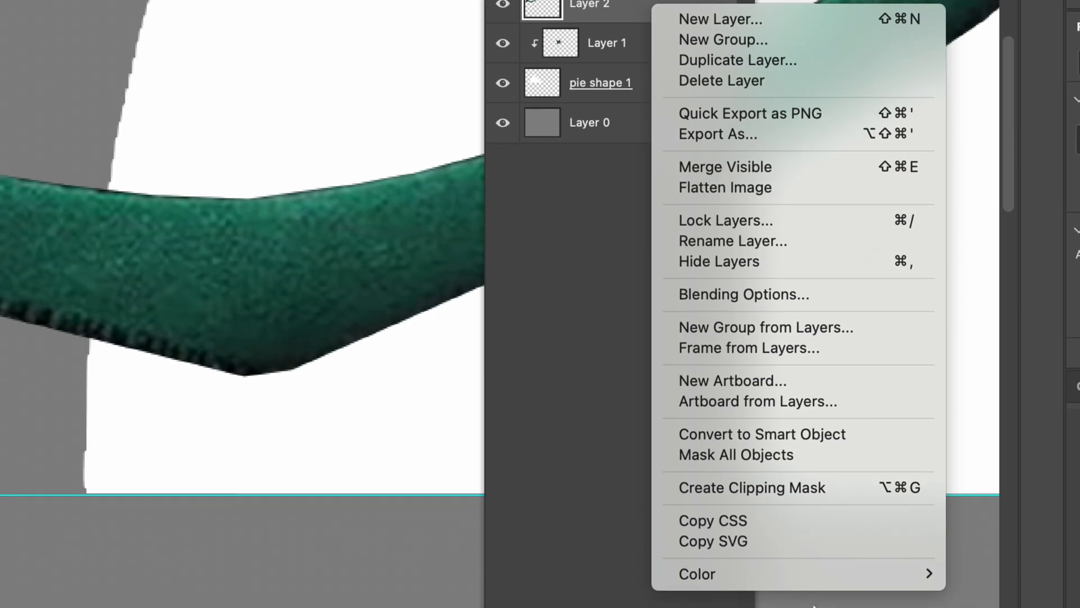
{"action": "left_click", "coordinate": [615, 588]}
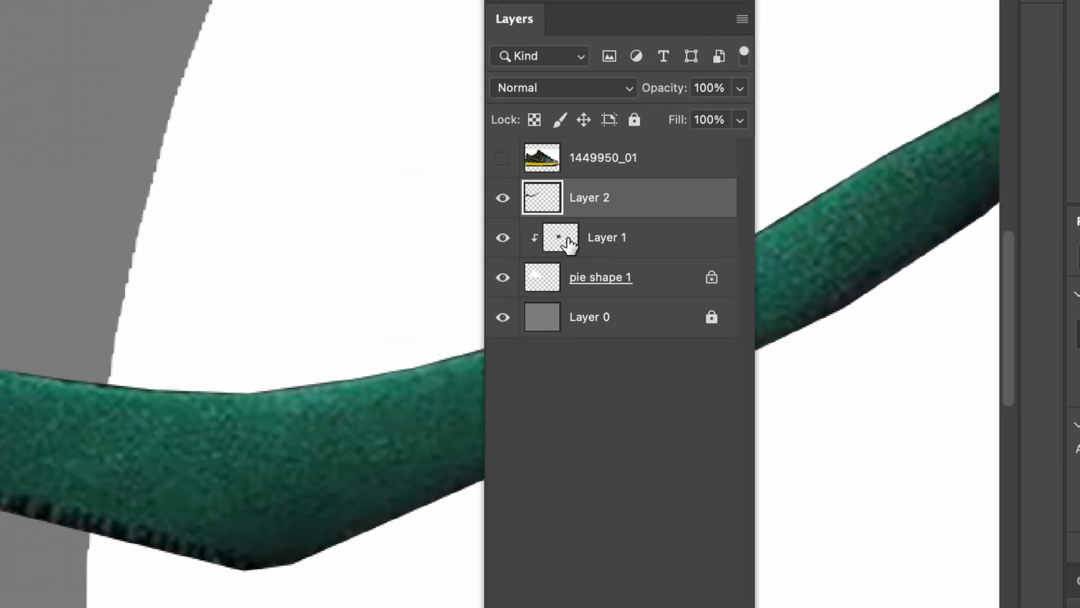
{"action": "left_click_drag", "start_coordinate": [569, 241], "coordinate": [659, 251]}
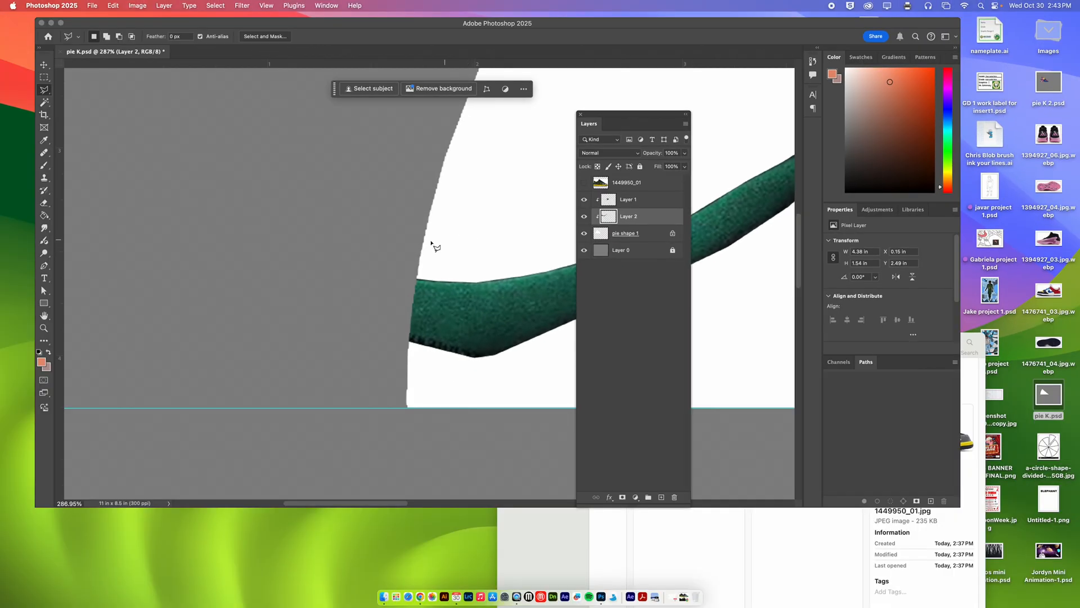
Step: Reposition the Layer 2 heel tab and green collar within the pie at about X 1.61 in, Y 2.74 in
{"action": "scroll", "coordinate": [454, 248], "scroll_direction": "down", "scroll_amount": 5}
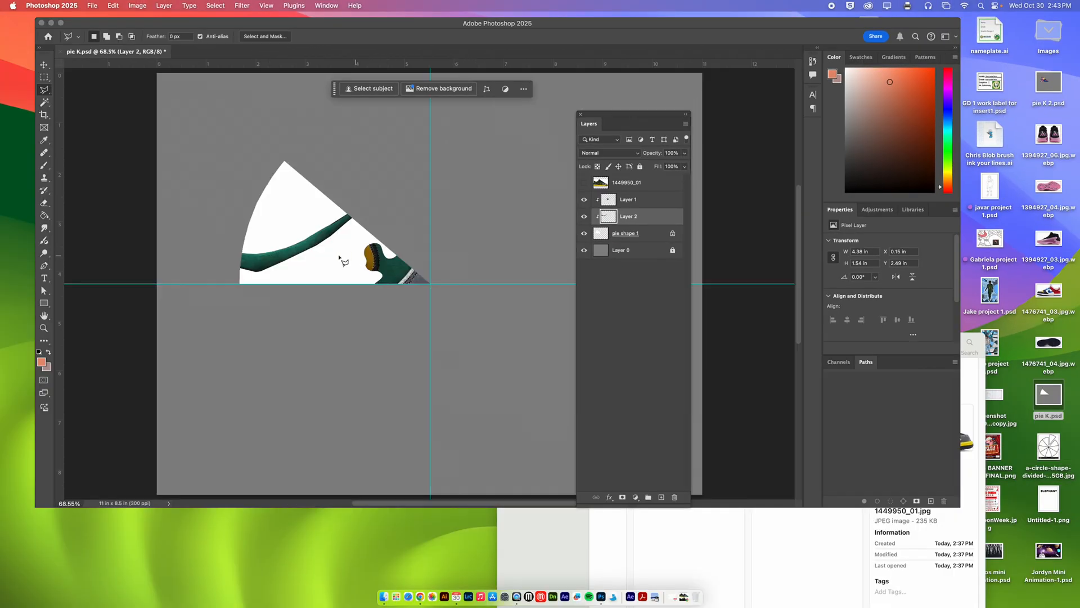
{"action": "scroll", "coordinate": [311, 199], "scroll_direction": "up", "scroll_amount": 5}
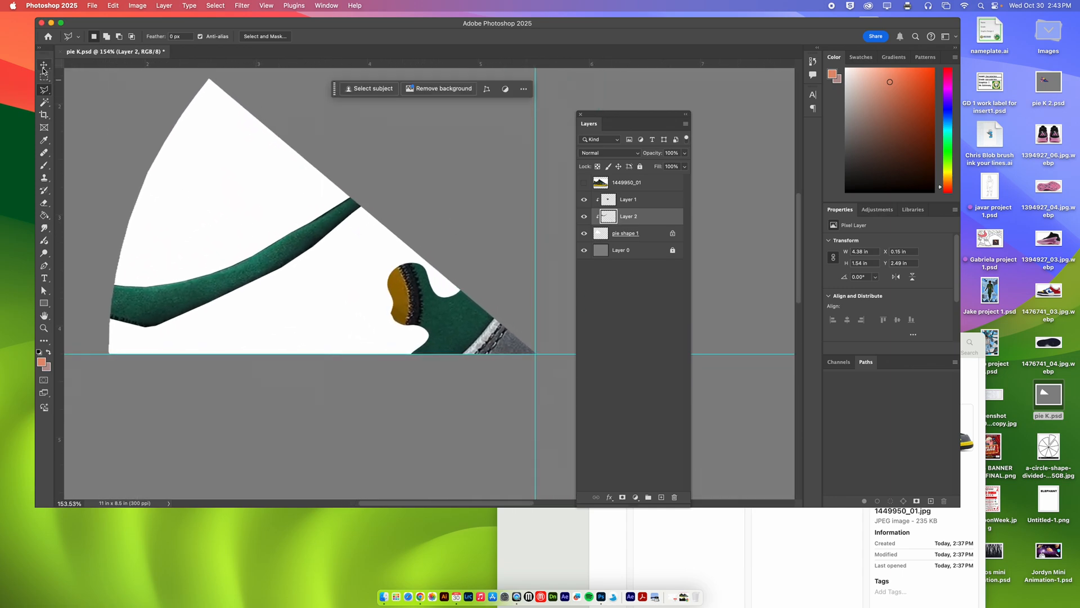
{"action": "left_click_drag", "start_coordinate": [43, 67], "coordinate": [65, 68]}
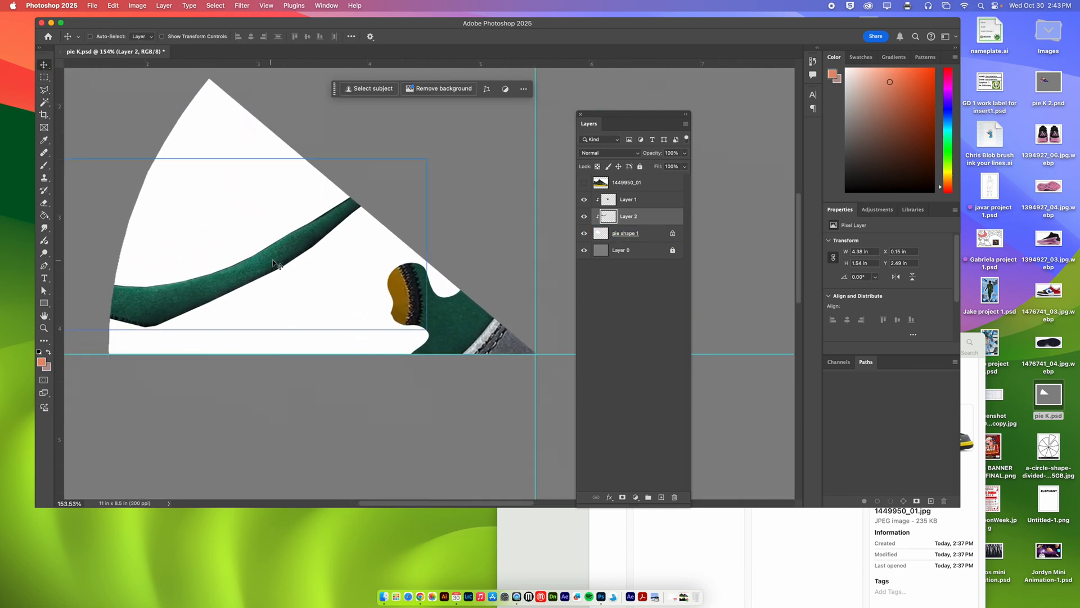
{"action": "left_click_drag", "start_coordinate": [279, 262], "coordinate": [434, 289]}
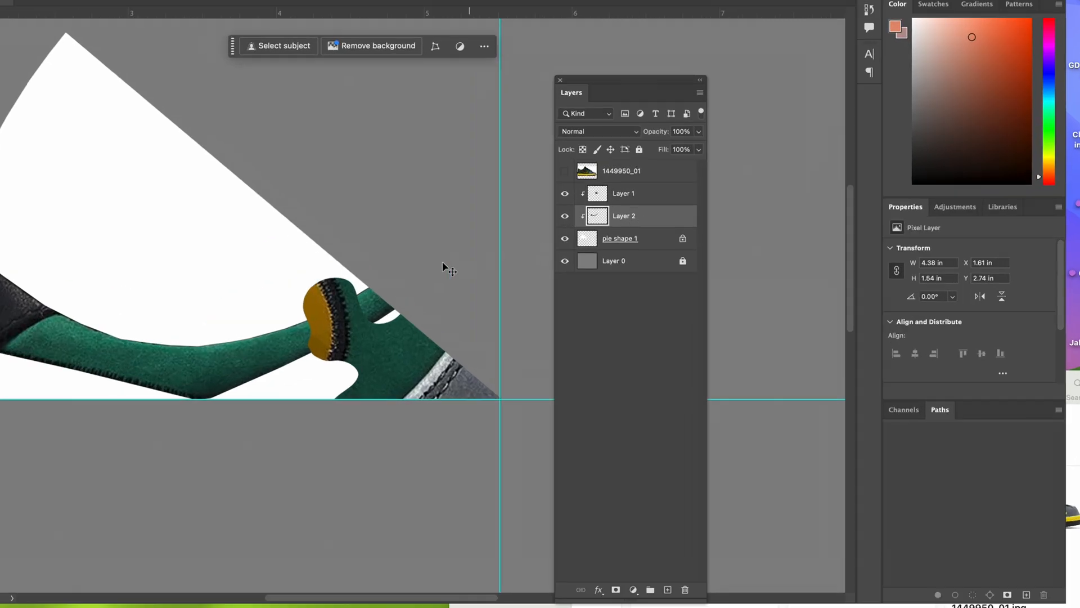
Step: Try Layer 2 above Layer 1 in the stacking order, and return it beneath Layer 1
{"action": "scroll", "coordinate": [494, 242], "scroll_direction": "left", "scroll_amount": 3}
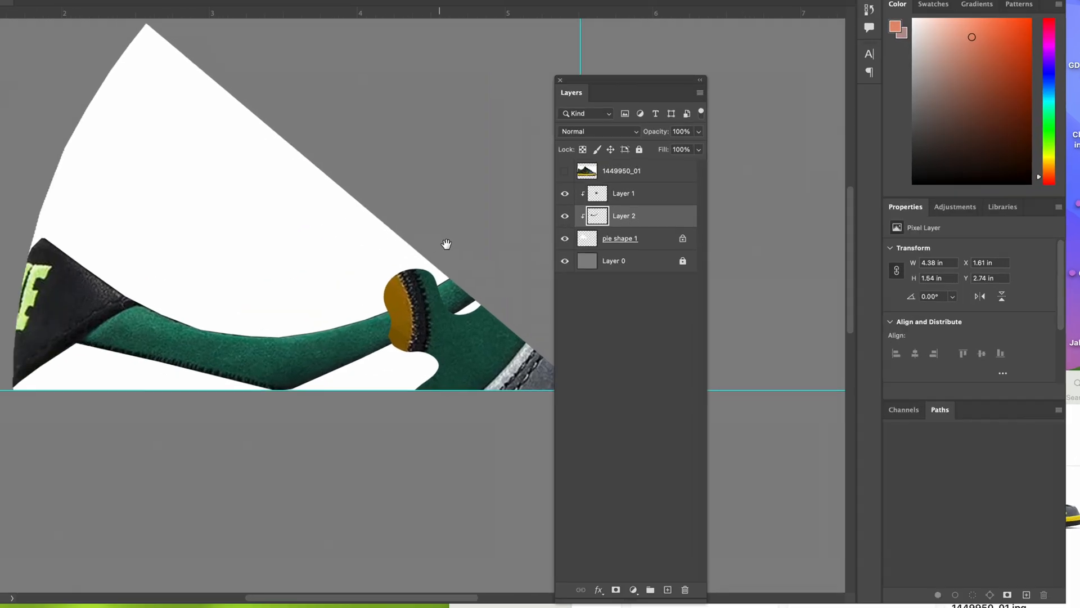
{"action": "scroll", "coordinate": [446, 244], "scroll_direction": "left", "scroll_amount": 2}
{"action": "left_click_drag", "start_coordinate": [639, 219], "coordinate": [656, 190]}
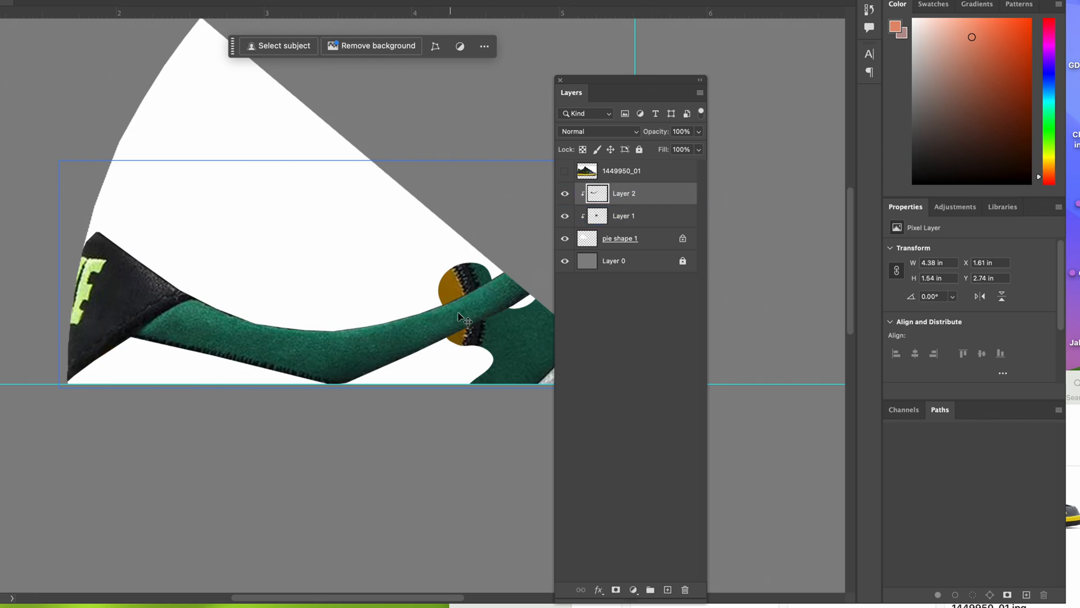
{"action": "left_click_drag", "start_coordinate": [601, 215], "coordinate": [611, 189]}
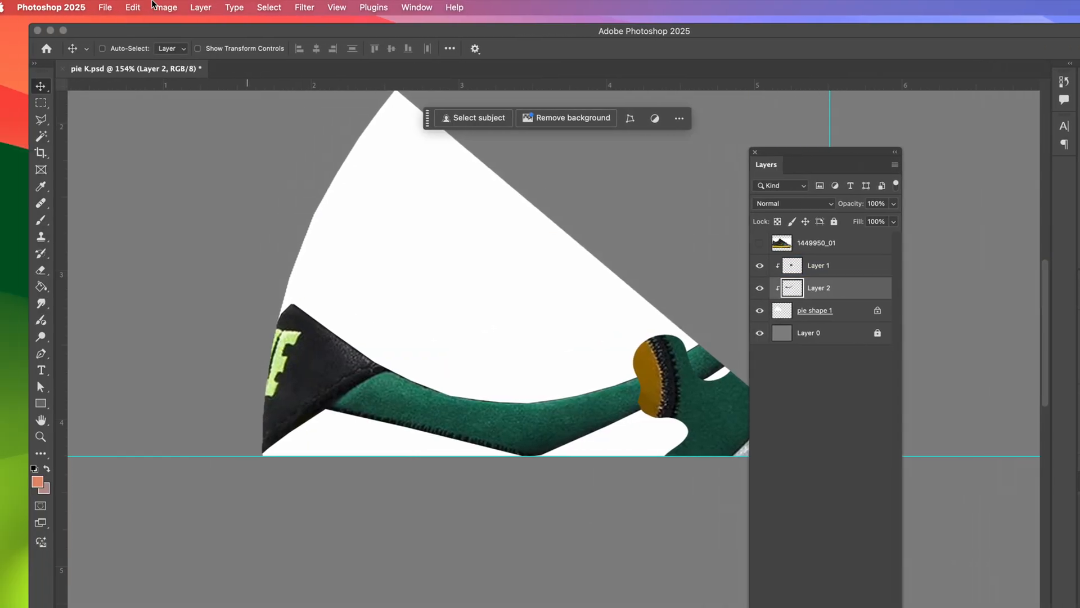
Step: Free-transform Layer 2 to 99.60% scale and about -4.48° rotation, nudging it up against the pie's curved edge, and commit
{"action": "left_click", "coordinate": [133, 7]}
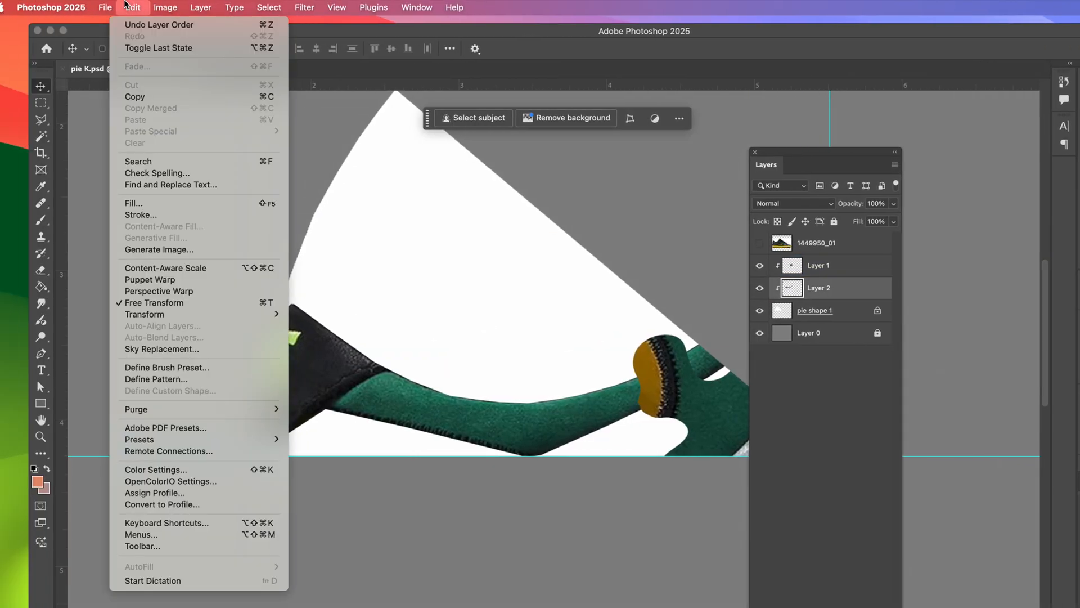
{"action": "left_click", "coordinate": [178, 304]}
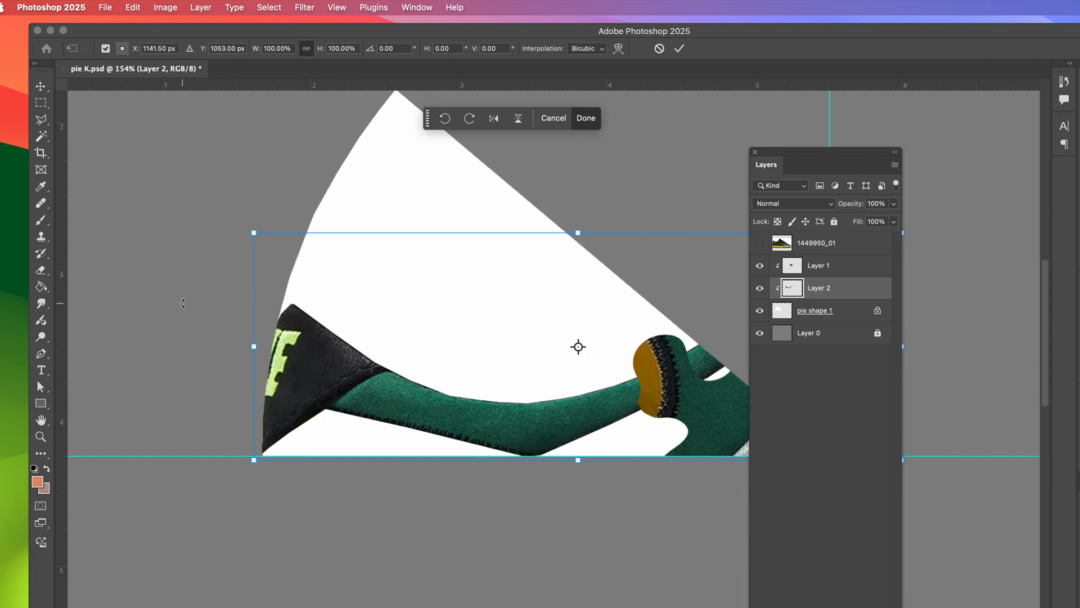
{"action": "mouse_move", "coordinate": [253, 231]}
{"action": "left_mouse_down"}
{"action": "mouse_move", "coordinate": [225, 220]}
{"action": "mouse_move", "coordinate": [261, 229]}
{"action": "left_mouse_up"}
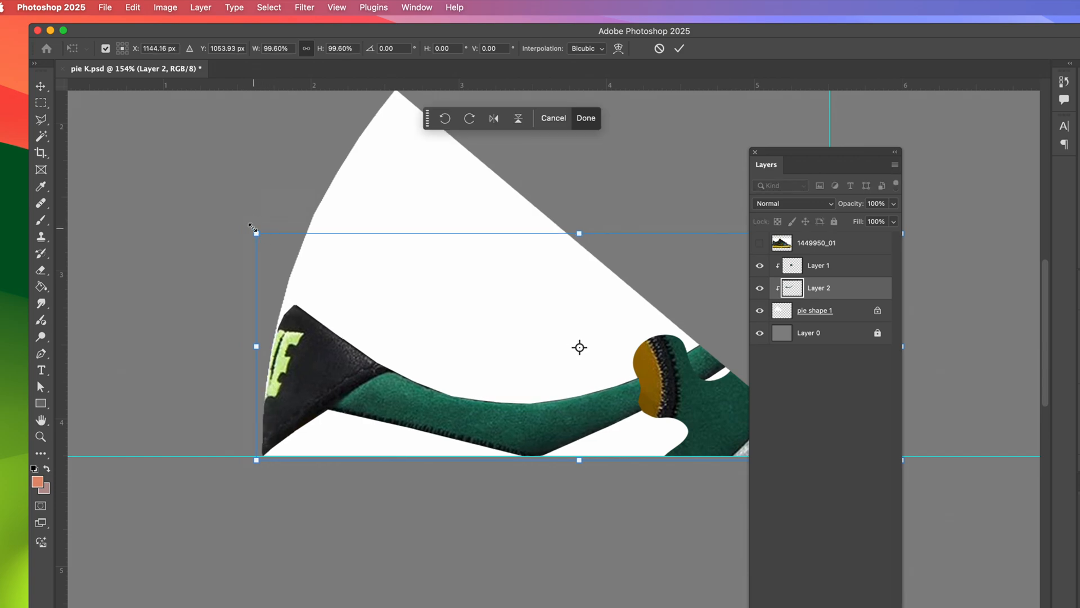
{"action": "left_click_drag", "start_coordinate": [249, 225], "coordinate": [220, 246]}
{"action": "left_click_drag", "start_coordinate": [318, 375], "coordinate": [312, 359]}
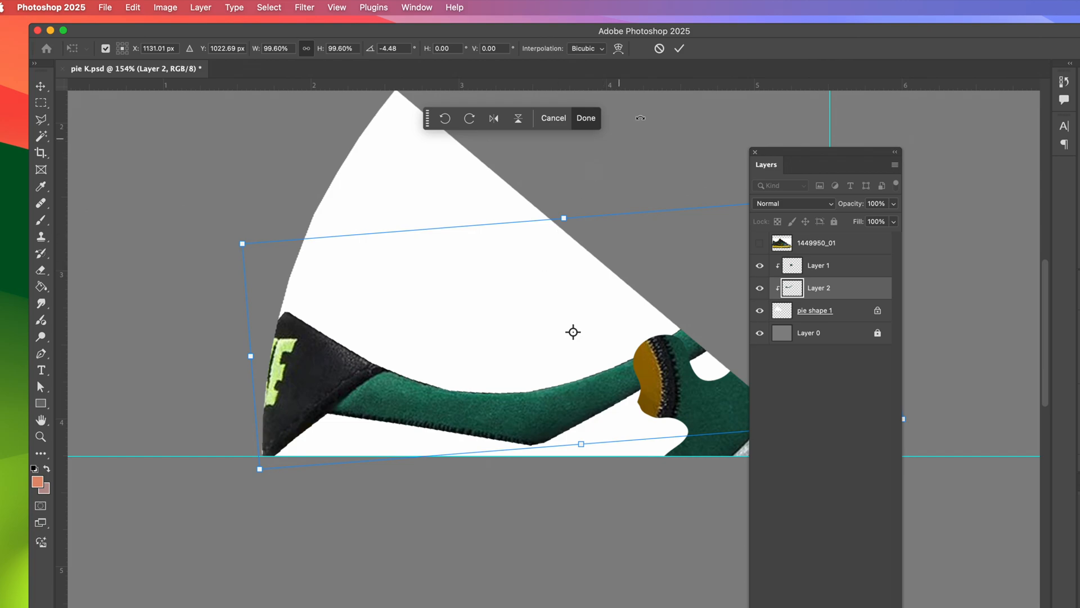
{"action": "left_click", "coordinate": [680, 48]}
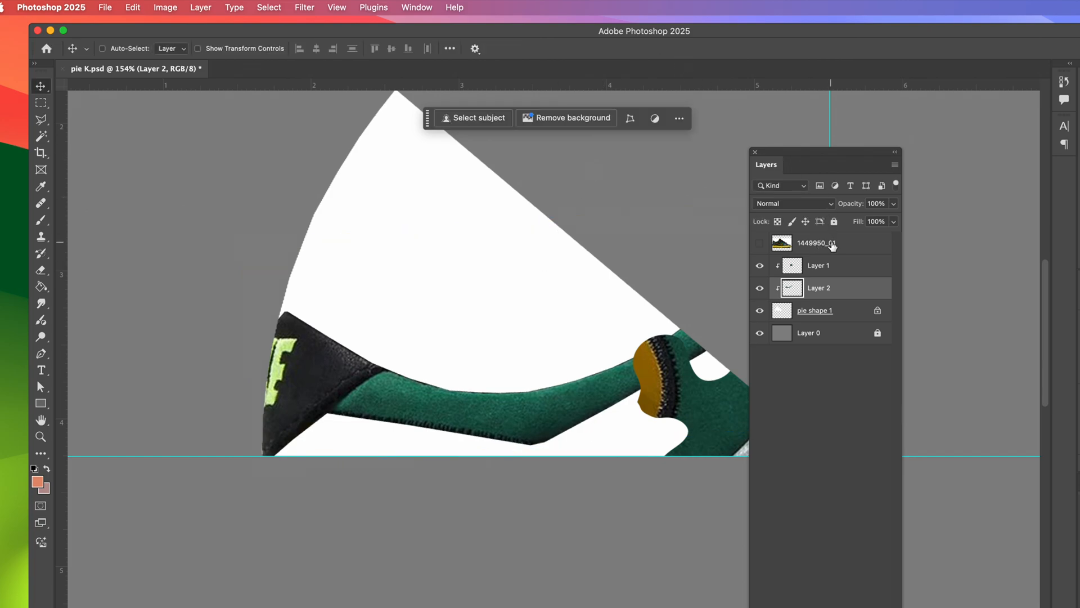
Step: Show the 1449950_01 layer and trace its yellow midsole and black outsole at the heel with the Magnetic Lasso, about 3.3 × 1.2 in
{"action": "left_click", "coordinate": [793, 245]}
{"action": "left_click", "coordinate": [760, 244]}
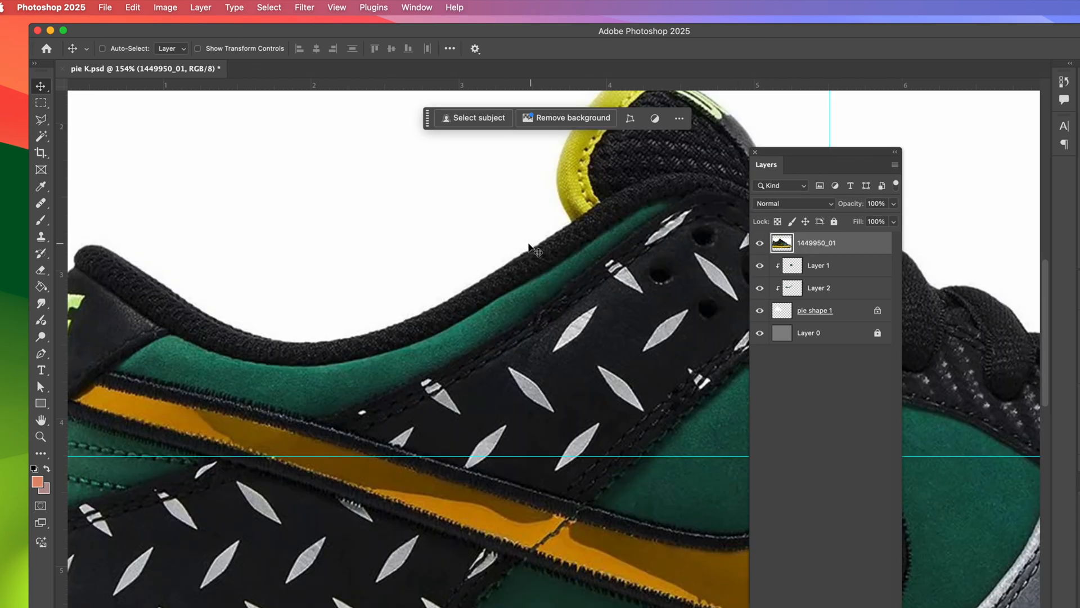
{"action": "left_click", "coordinate": [40, 119]}
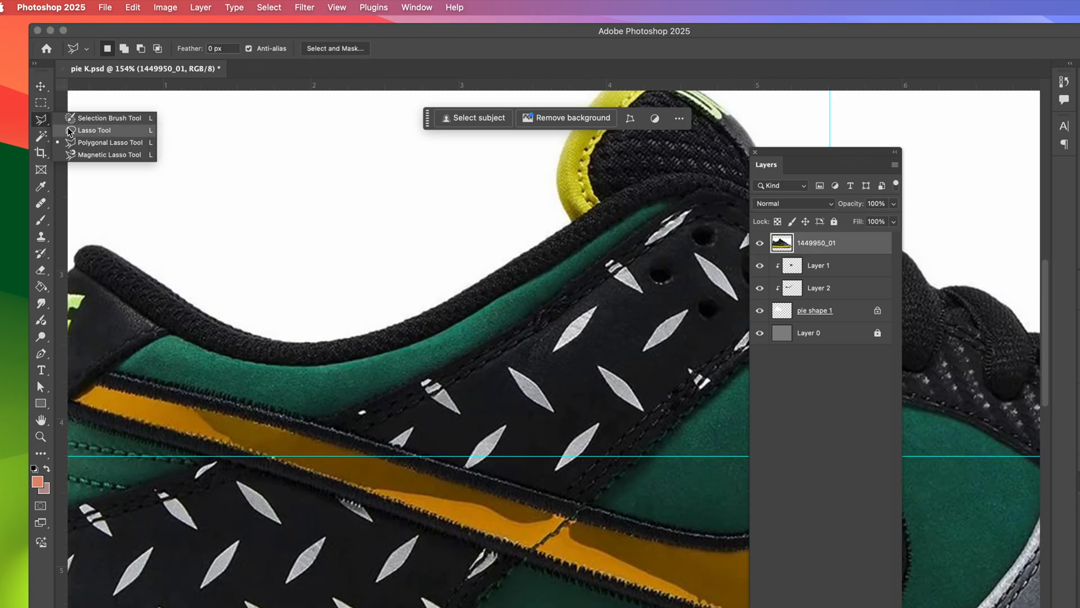
{"action": "left_click", "coordinate": [84, 157]}
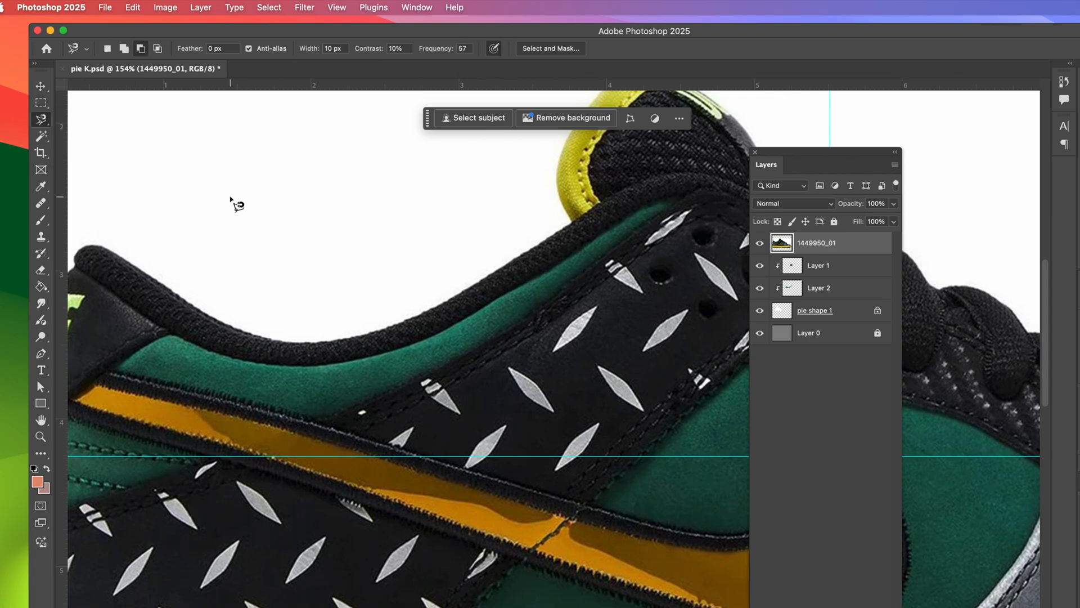
{"action": "scroll", "coordinate": [402, 489], "scroll_direction": "down", "scroll_amount": 10}
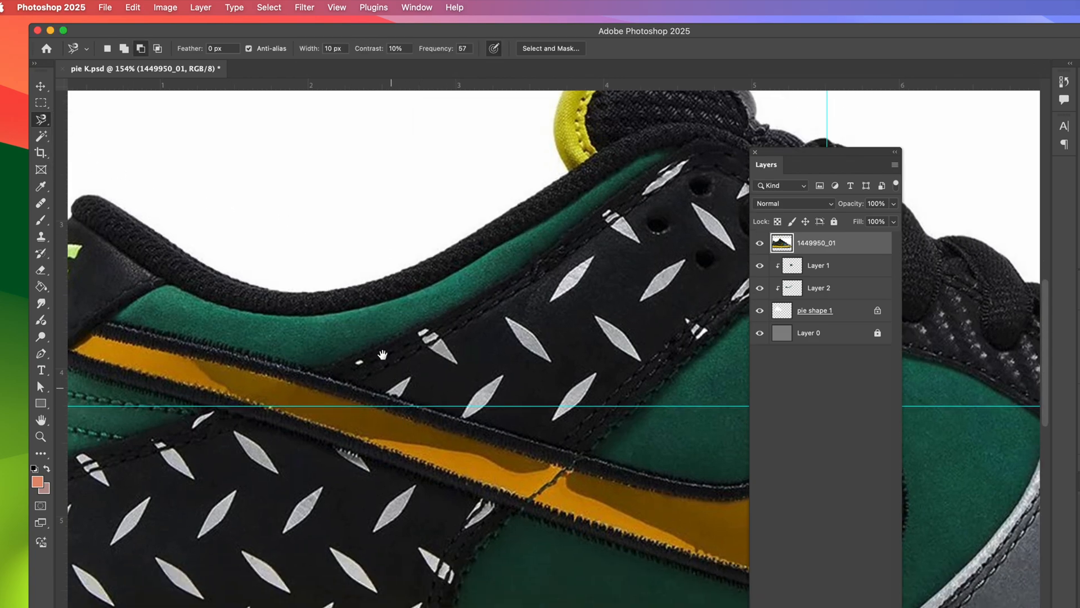
{"action": "scroll", "coordinate": [425, 285], "scroll_direction": "right", "scroll_amount": 4}
{"action": "scroll", "coordinate": [424, 286], "scroll_direction": "left", "scroll_amount": 8}
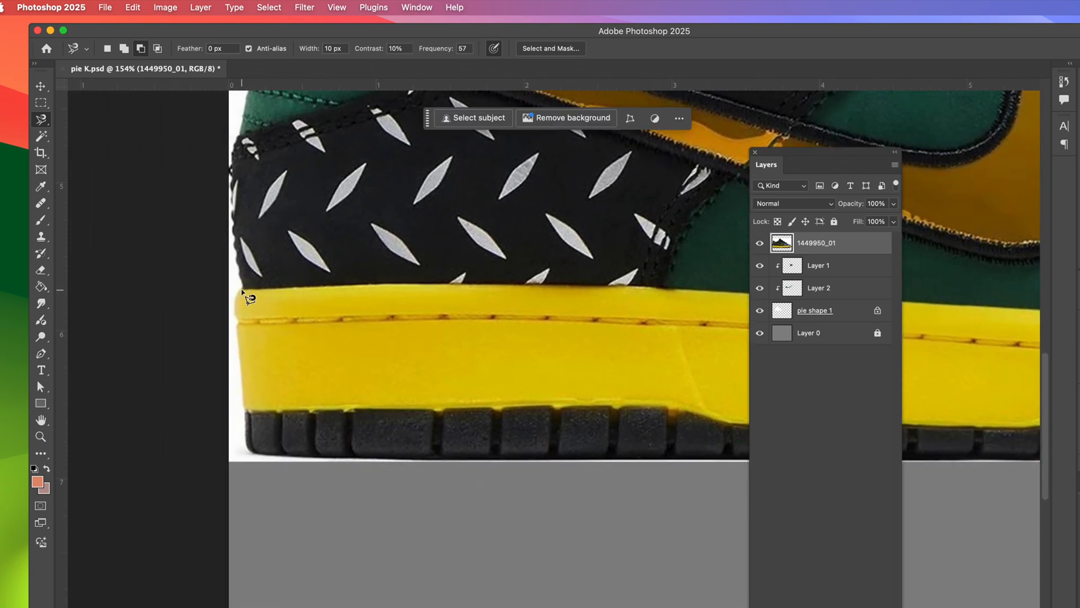
{"action": "left_click", "coordinate": [242, 291]}
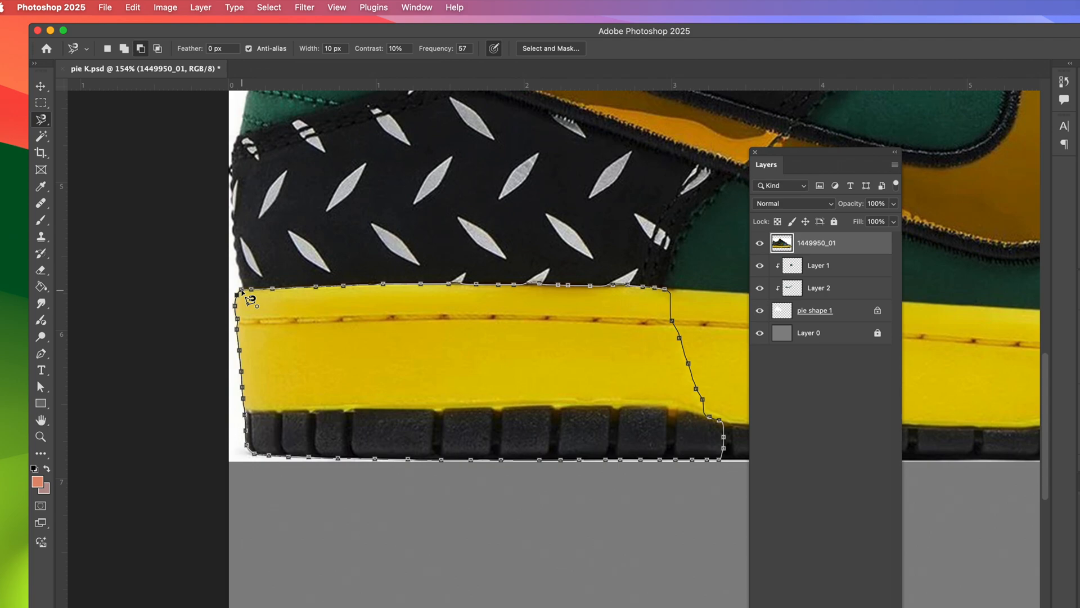
{"action": "left_click", "coordinate": [241, 290]}
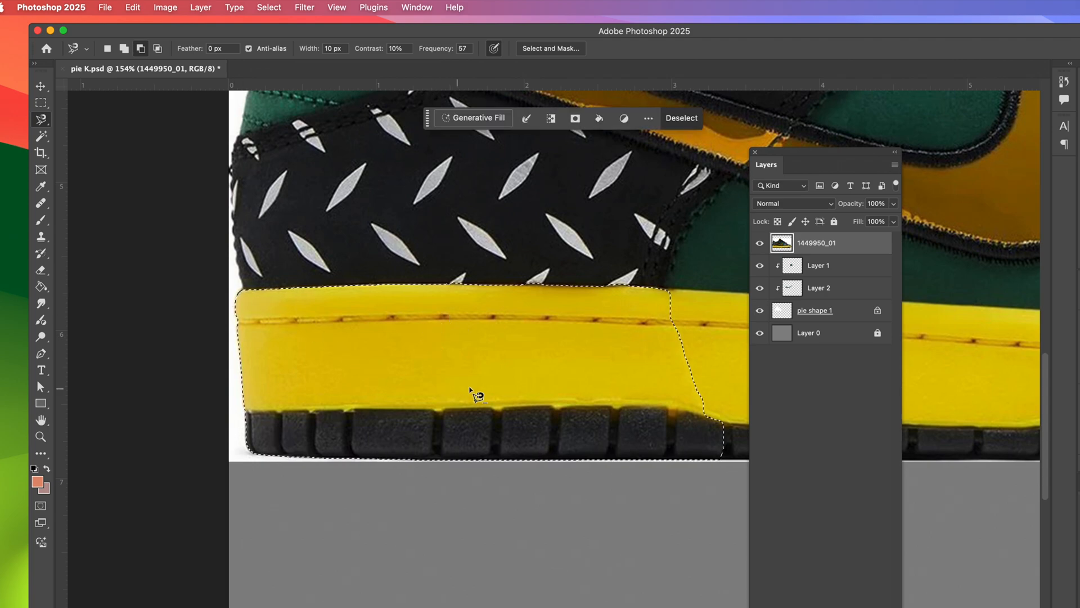
Step: Copy the selected heel sole section to a new layer, and hide the 1449950_01 layer
{"action": "right_click", "coordinate": [491, 353]}
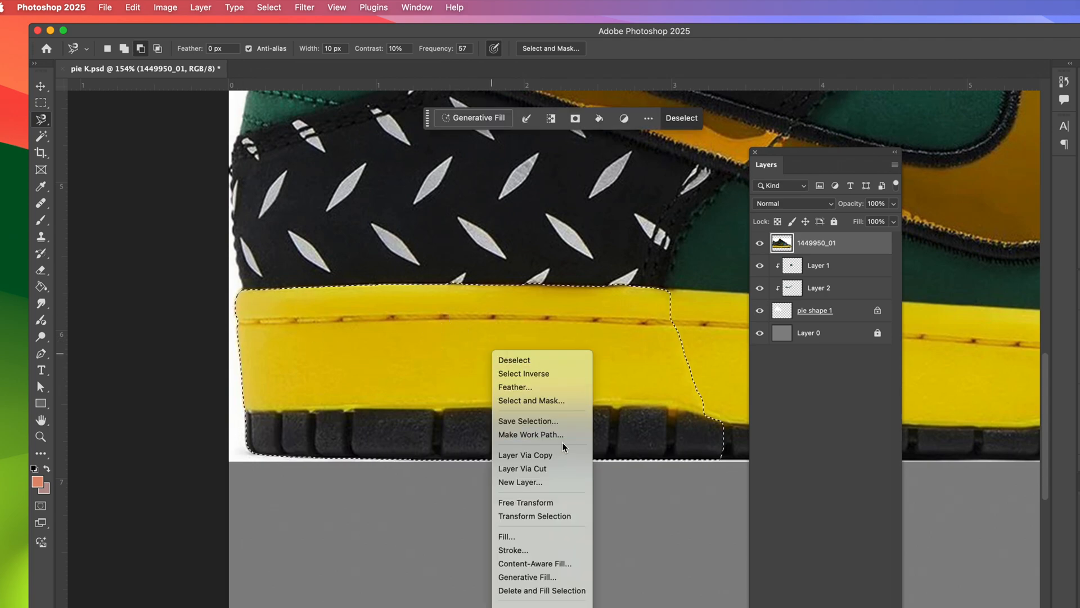
{"action": "left_click", "coordinate": [556, 456]}
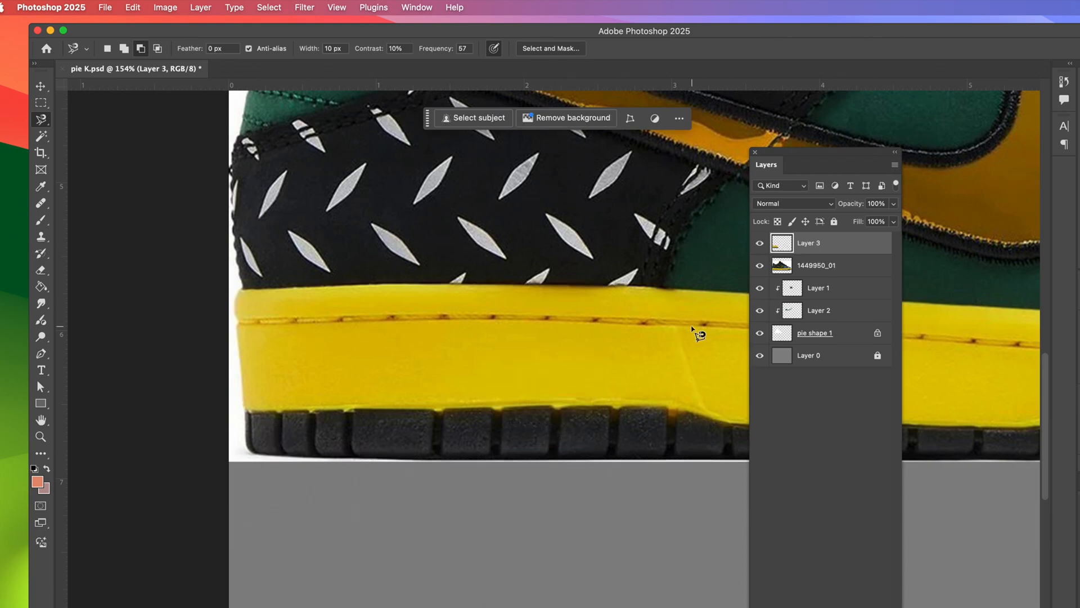
{"action": "left_click", "coordinate": [760, 265]}
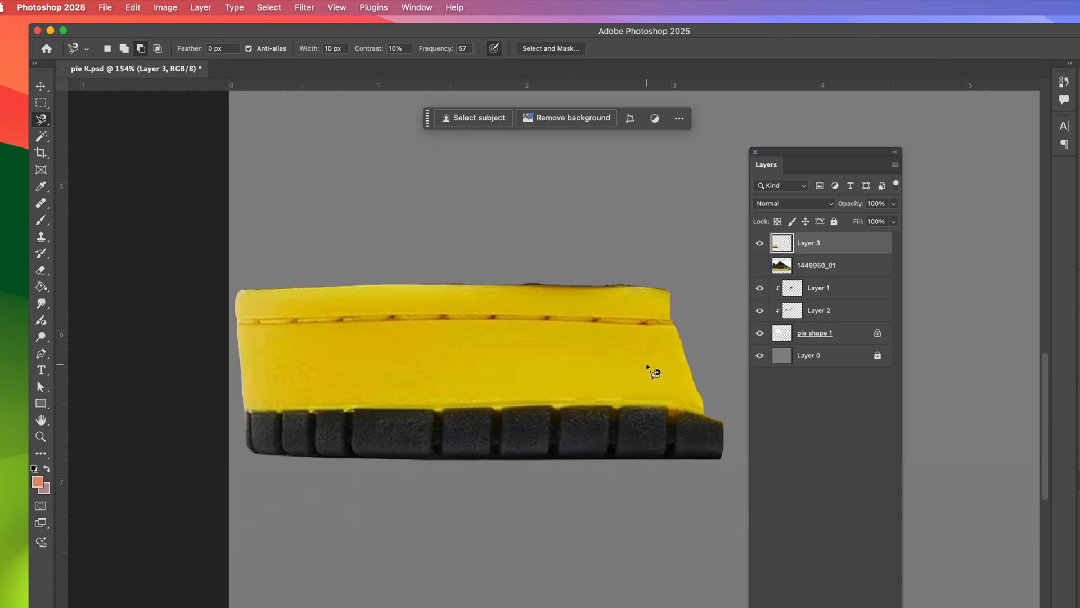
Step: Clip Layer 3 to the pie directly above pie shape 1, and position the sole piece across the pie's lower half
{"action": "scroll", "coordinate": [646, 362], "scroll_direction": "down", "scroll_amount": 5}
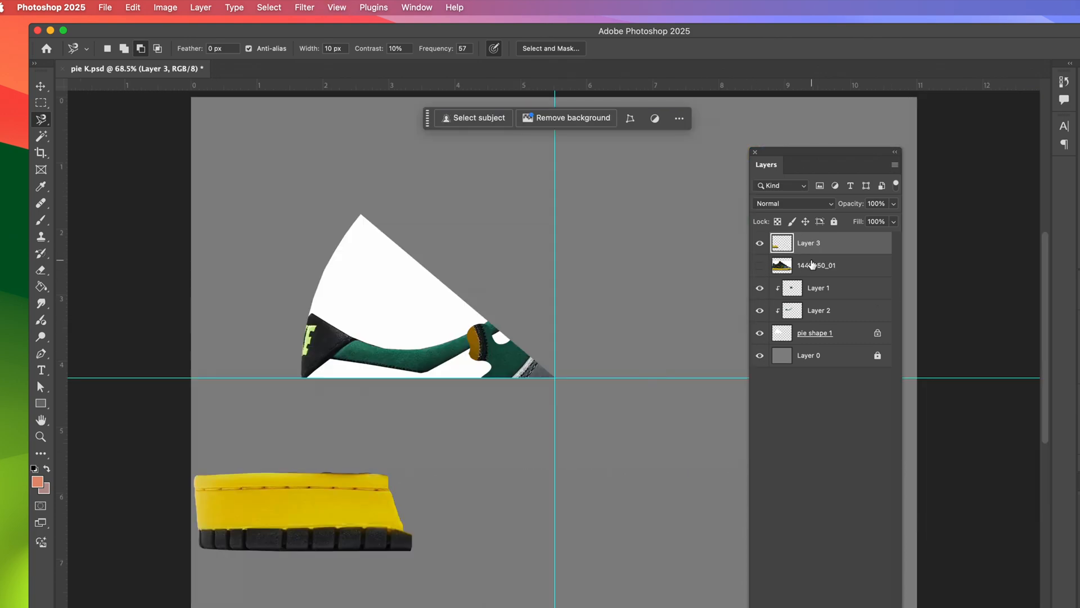
{"action": "left_click_drag", "start_coordinate": [827, 250], "coordinate": [832, 320]}
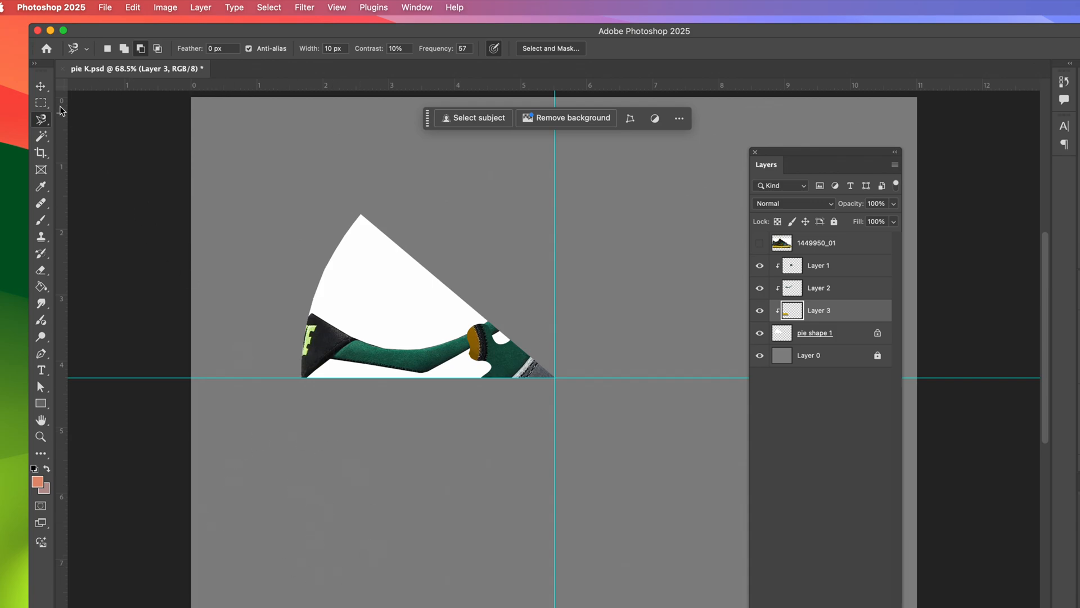
{"action": "left_click", "coordinate": [40, 87]}
{"action": "left_click_drag", "start_coordinate": [262, 489], "coordinate": [371, 324]}
Step: Free-transform the Layer 3 sole piece to 111.68% scale, extending it toward the pie's tip, and commit
{"action": "left_click", "coordinate": [134, 5]}
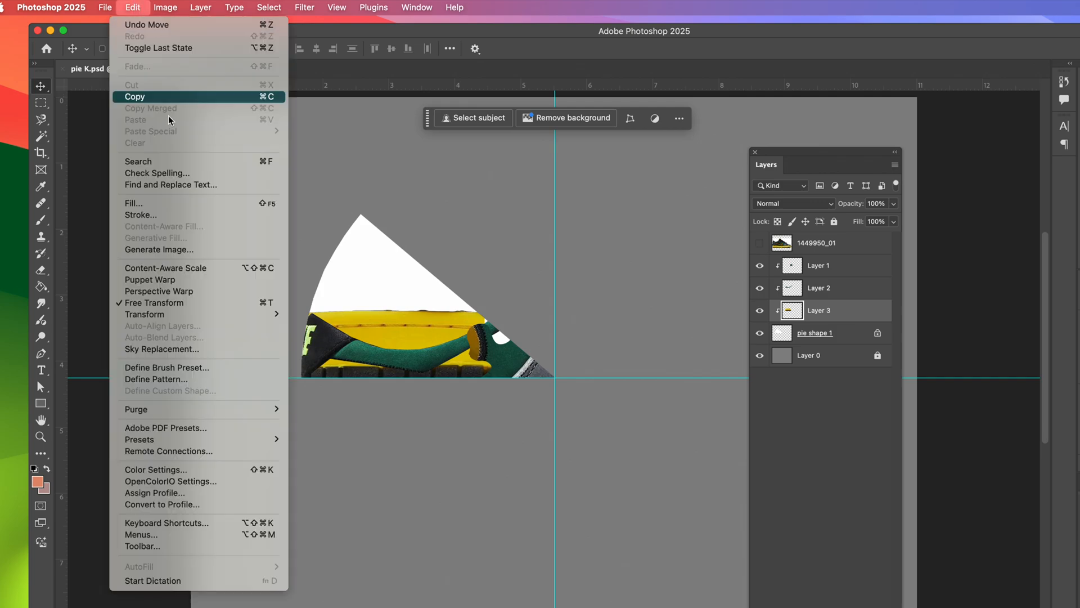
{"action": "left_click", "coordinate": [353, 317]}
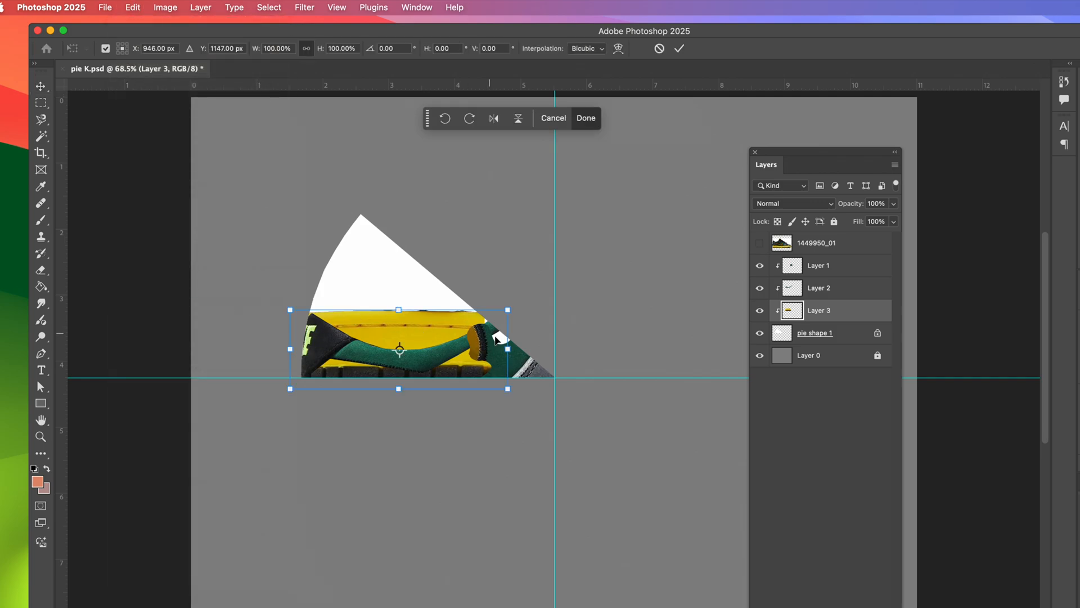
{"action": "left_click_drag", "start_coordinate": [507, 348], "coordinate": [534, 347]}
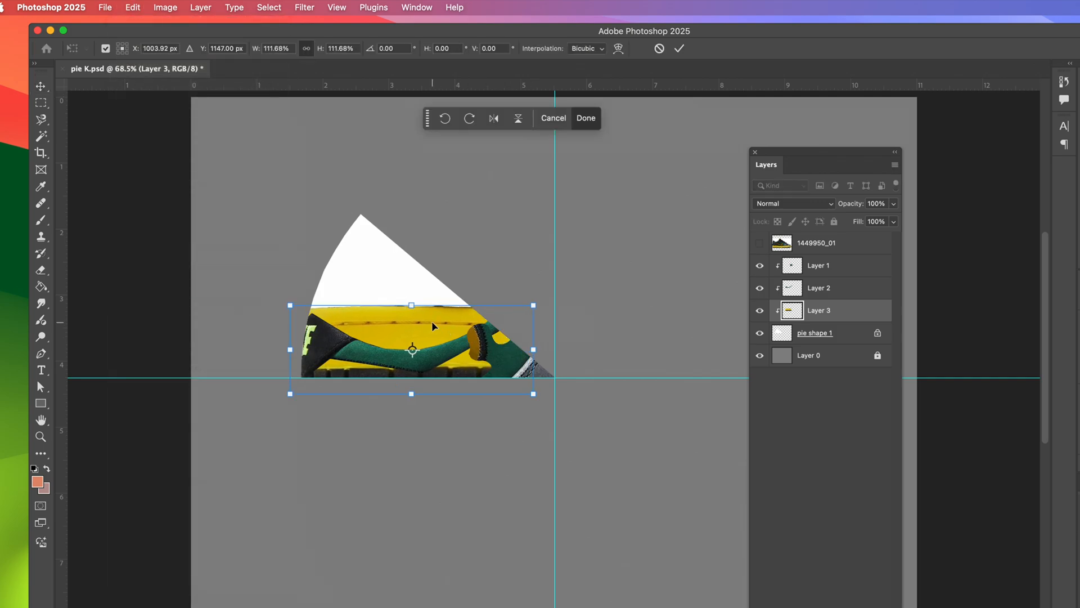
{"action": "key", "text": "Return"}
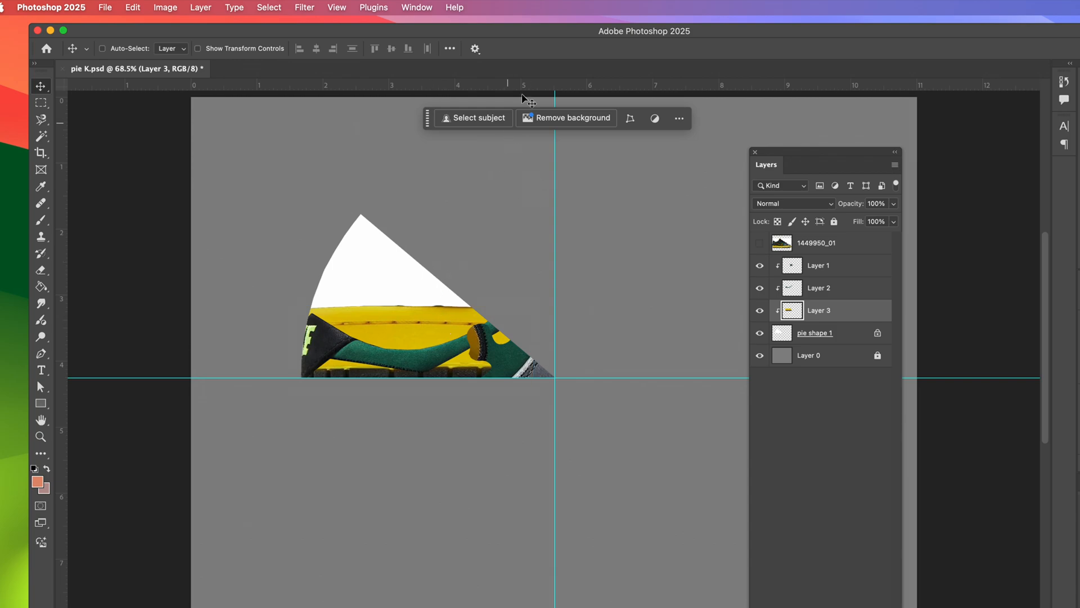
Step: Switch to Finder, preview the sneaker photos and select 1473084_01.jpg, then bring the Photoshop window back beneath the file list
{"action": "left_click_drag", "start_coordinate": [545, 33], "coordinate": [589, 523]}
{"action": "left_click_drag", "start_coordinate": [711, 452], "coordinate": [226, 7]}
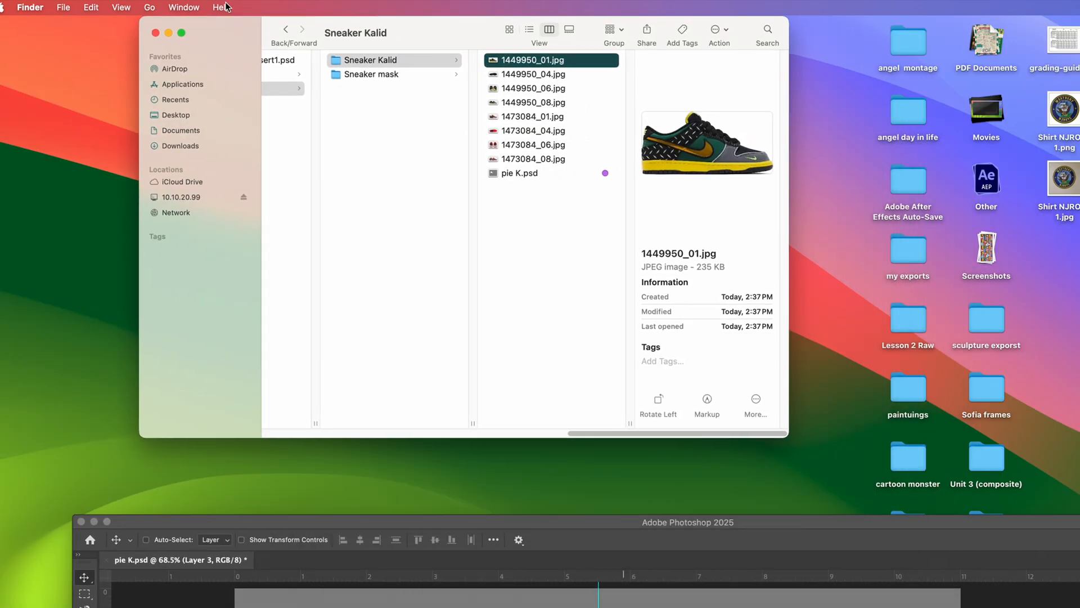
{"action": "left_click", "coordinate": [508, 75]}
{"action": "left_click", "coordinate": [522, 90]}
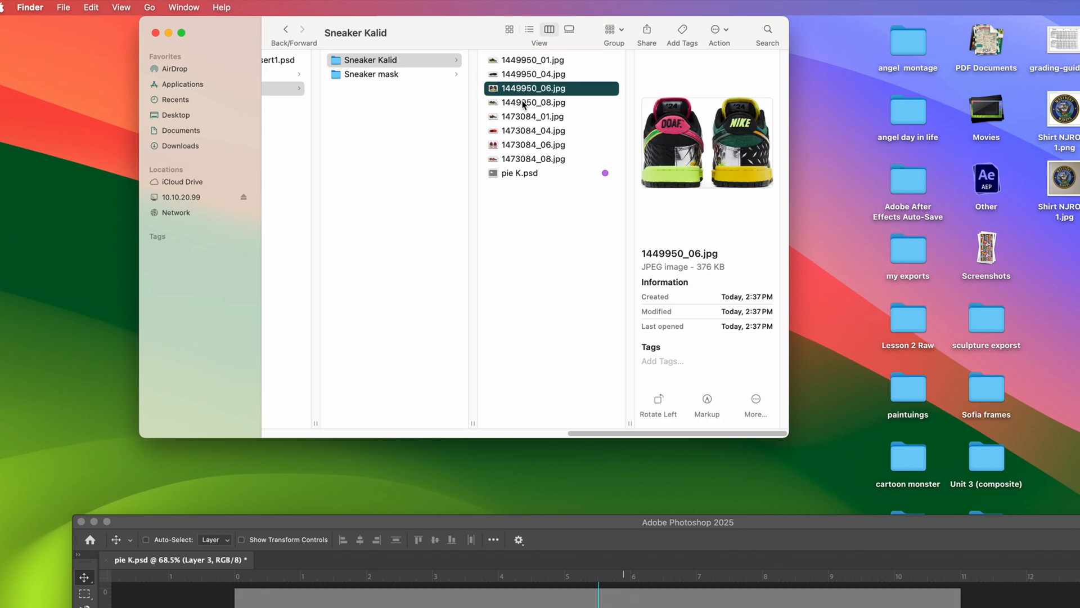
{"action": "left_click", "coordinate": [529, 131]}
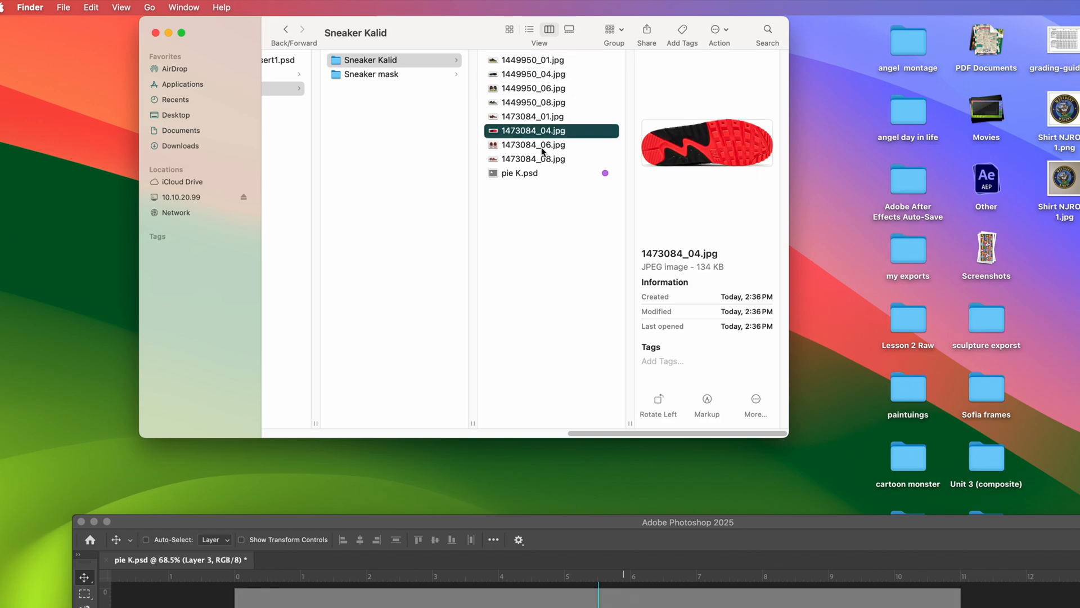
{"action": "left_click", "coordinate": [542, 147]}
{"action": "left_click", "coordinate": [545, 159]}
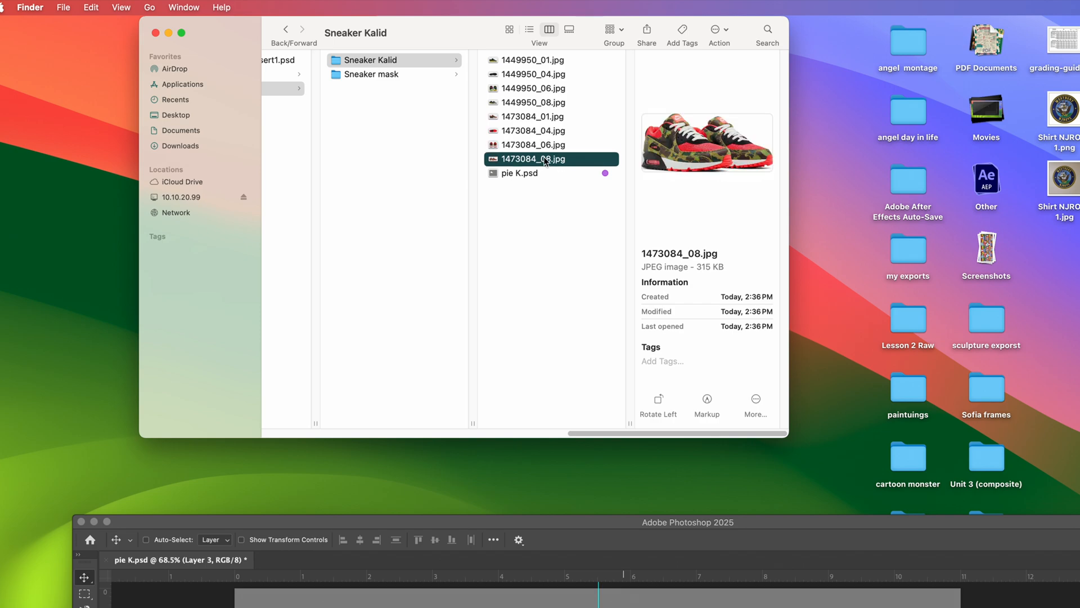
{"action": "left_click", "coordinate": [539, 146]}
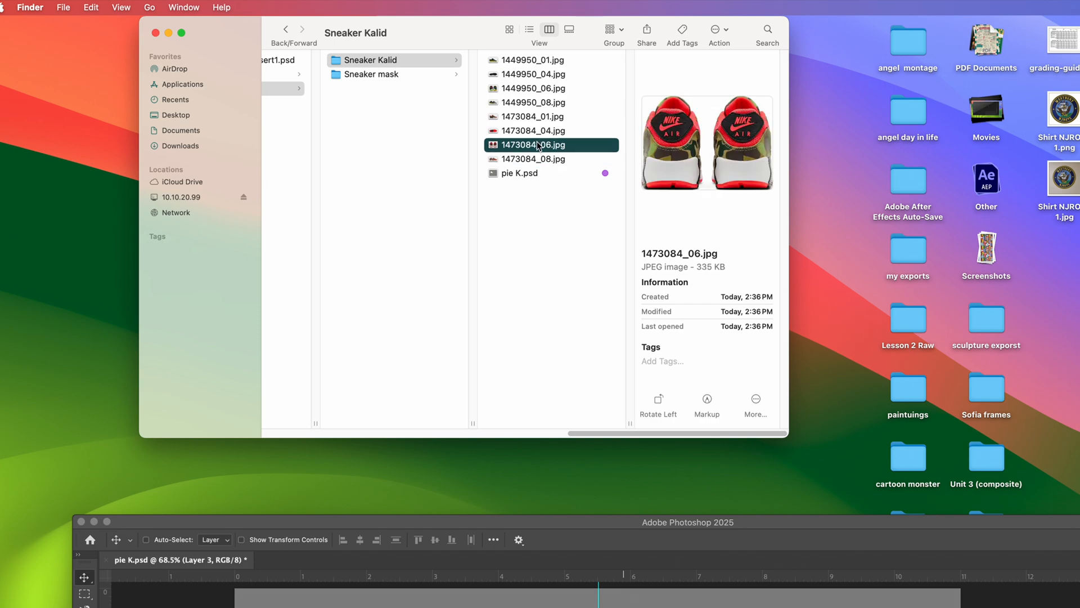
{"action": "left_click", "coordinate": [529, 118]}
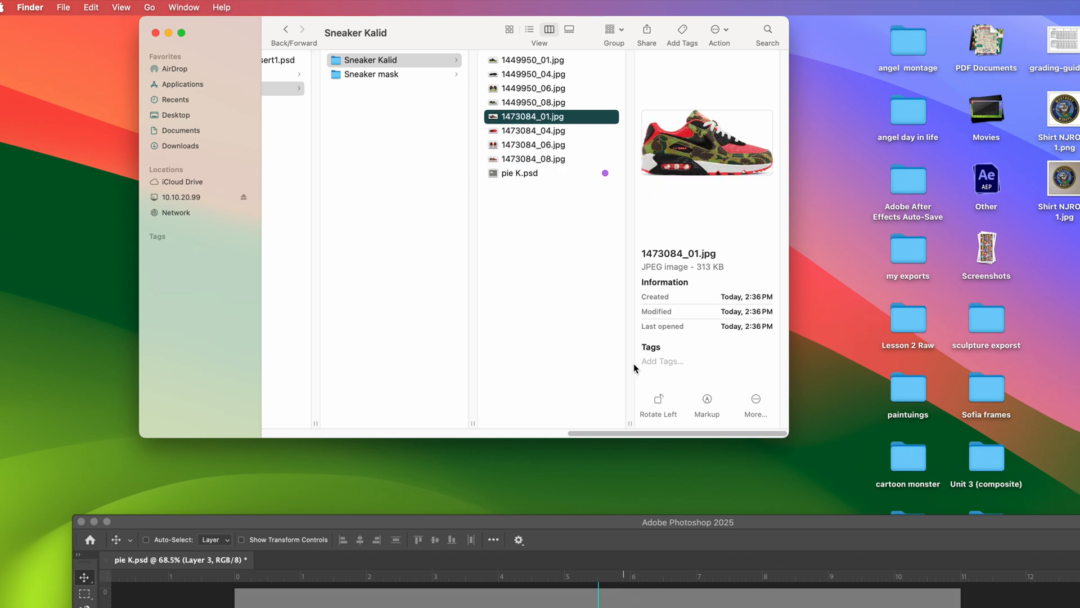
{"action": "left_click_drag", "start_coordinate": [643, 510], "coordinate": [559, 235]}
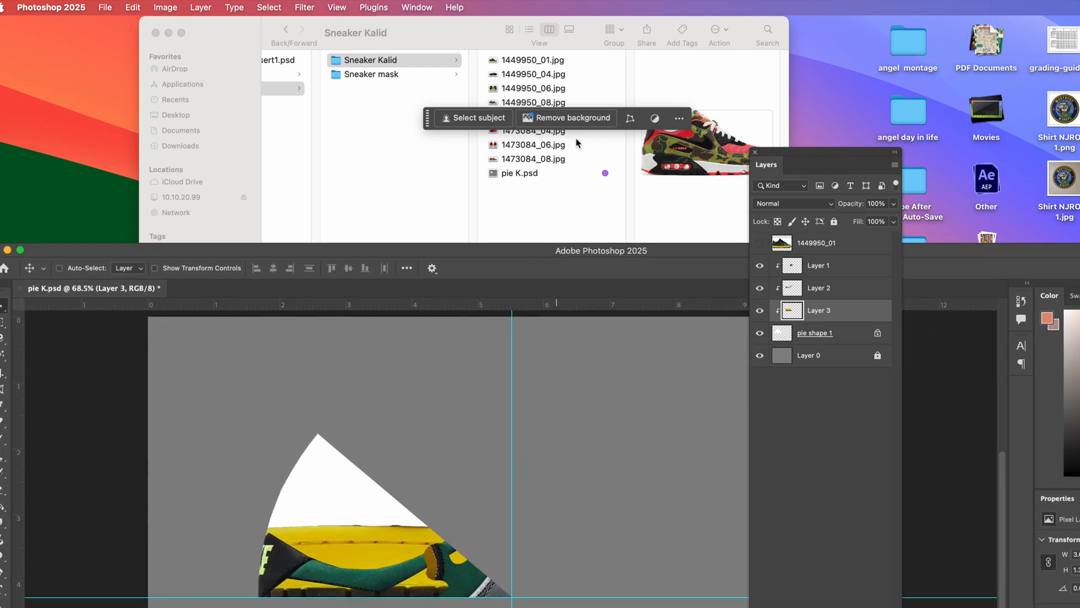
Step: Place 1473084_01.jpg into pie K.psd at its default size, commit the placement, and rasterize the new layer
{"action": "left_click_drag", "start_coordinate": [541, 117], "coordinate": [405, 484]}
{"action": "left_click_drag", "start_coordinate": [487, 249], "coordinate": [484, 29]}
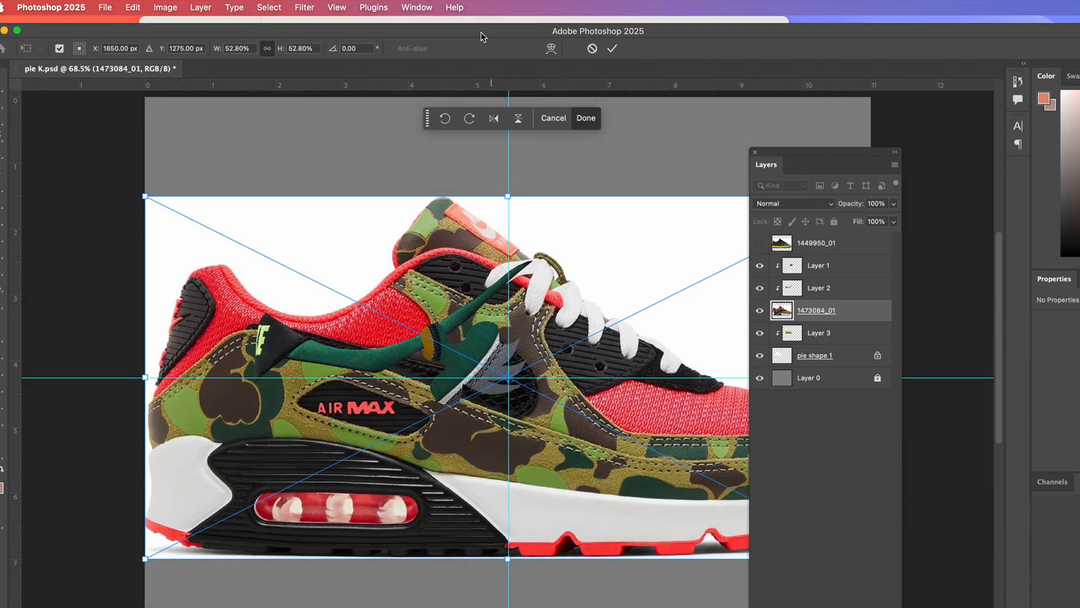
{"action": "left_click", "coordinate": [612, 50]}
{"action": "right_click", "coordinate": [875, 307]}
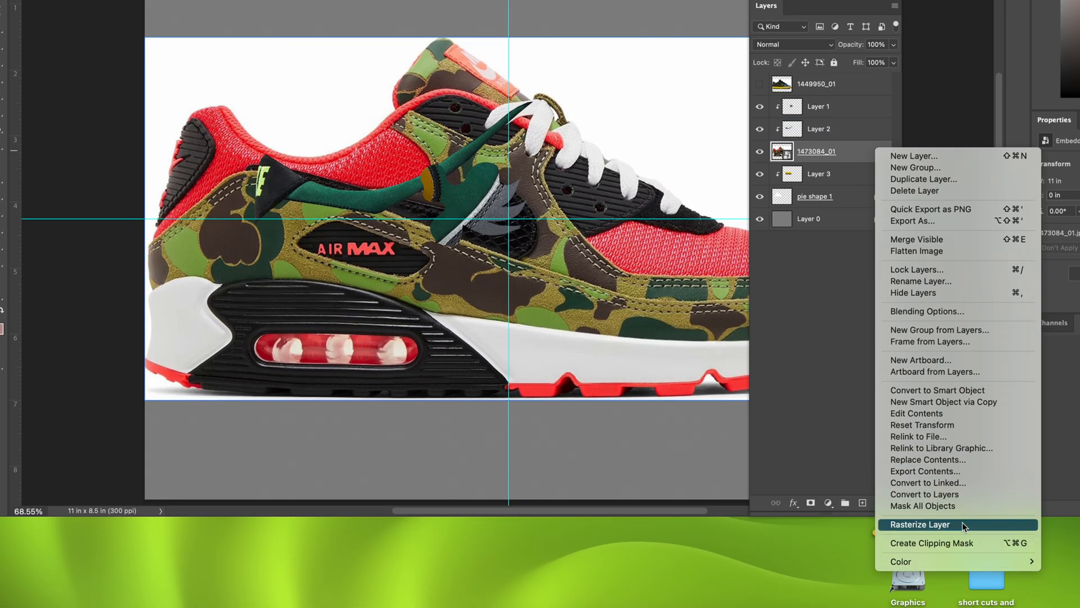
{"action": "left_click", "coordinate": [962, 522]}
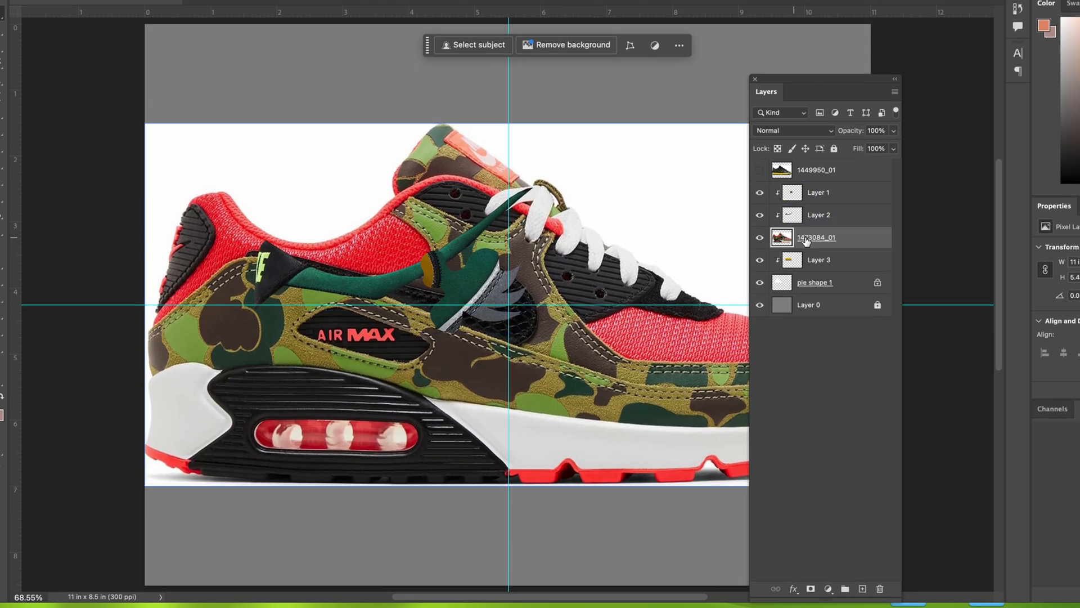
Step: Move the 1473084_01 layer above Layer 1, directly below the hidden 1449950_01 layer
{"action": "left_click_drag", "start_coordinate": [850, 241], "coordinate": [859, 185]}
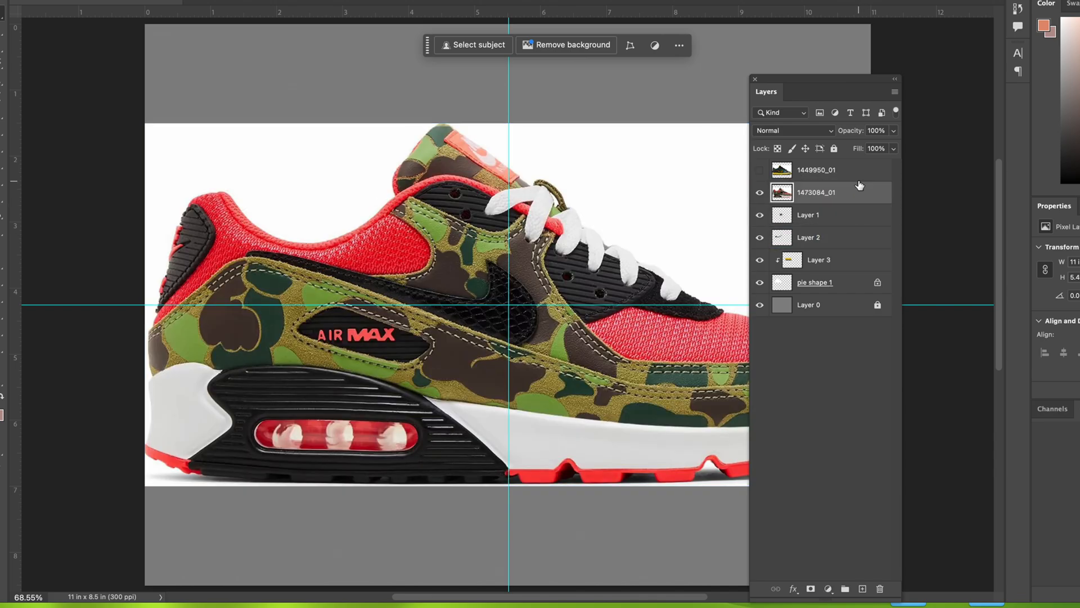
{"action": "left_click", "coordinate": [821, 217]}
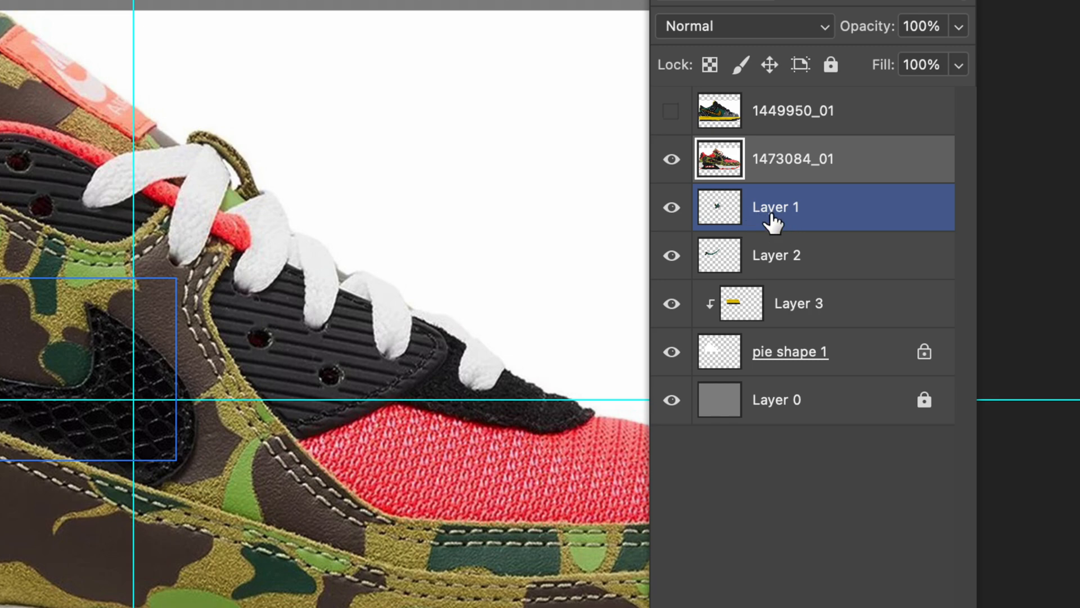
{"action": "left_click", "coordinate": [755, 269]}
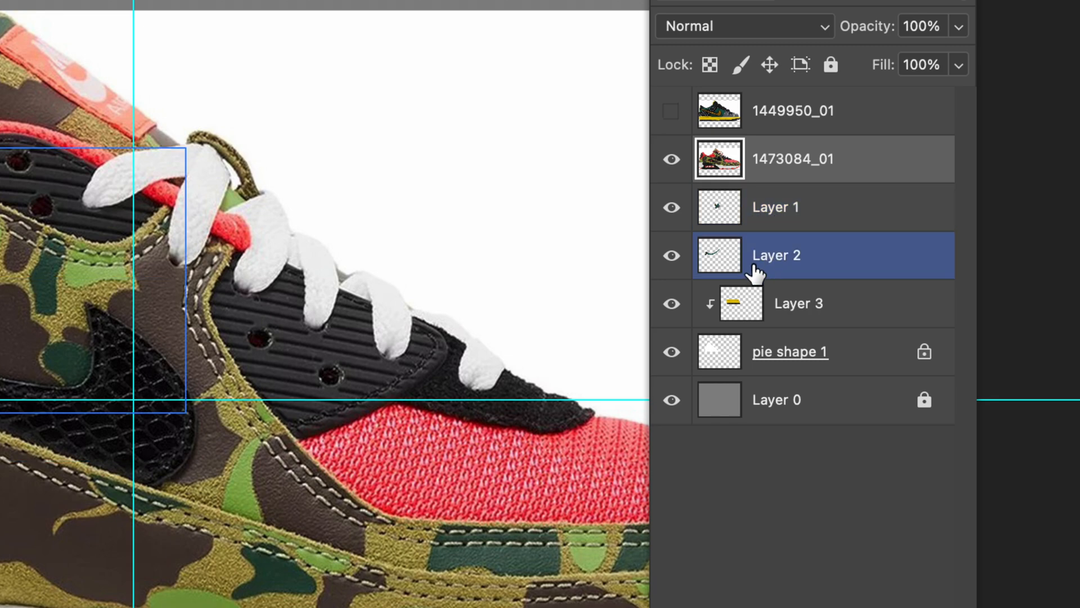
{"action": "left_click", "coordinate": [822, 221]}
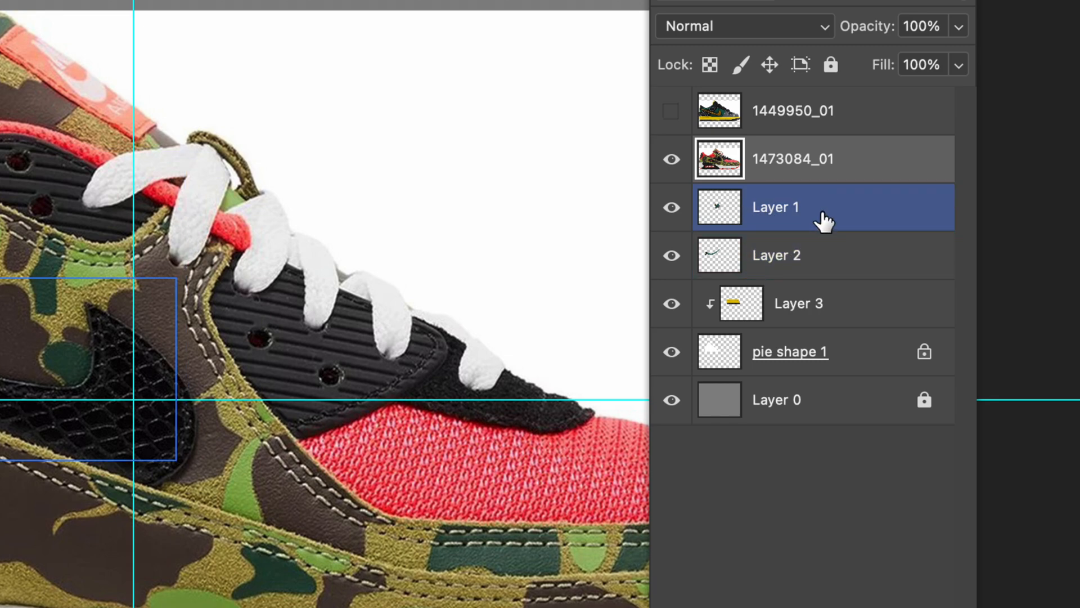
Step: Re-clip Layer 2 and Layer 1 to pie shape 1 by moving them into the clipping group, and return Layer 3 to its base
{"action": "left_click", "coordinate": [820, 265]}
{"action": "left_click_drag", "start_coordinate": [820, 265], "coordinate": [821, 313]}
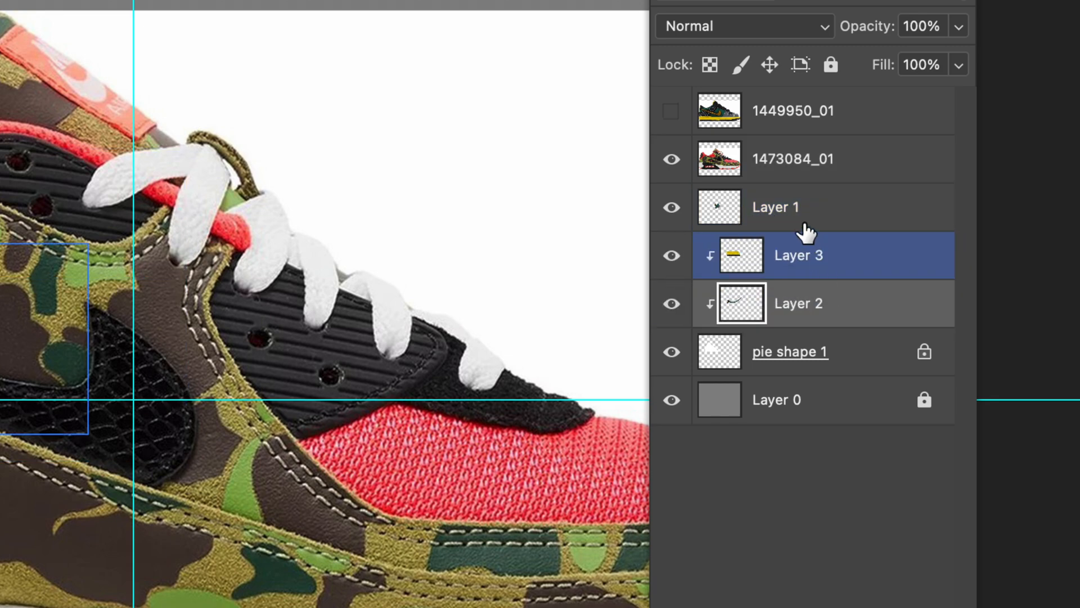
{"action": "left_click_drag", "start_coordinate": [810, 222], "coordinate": [841, 282]}
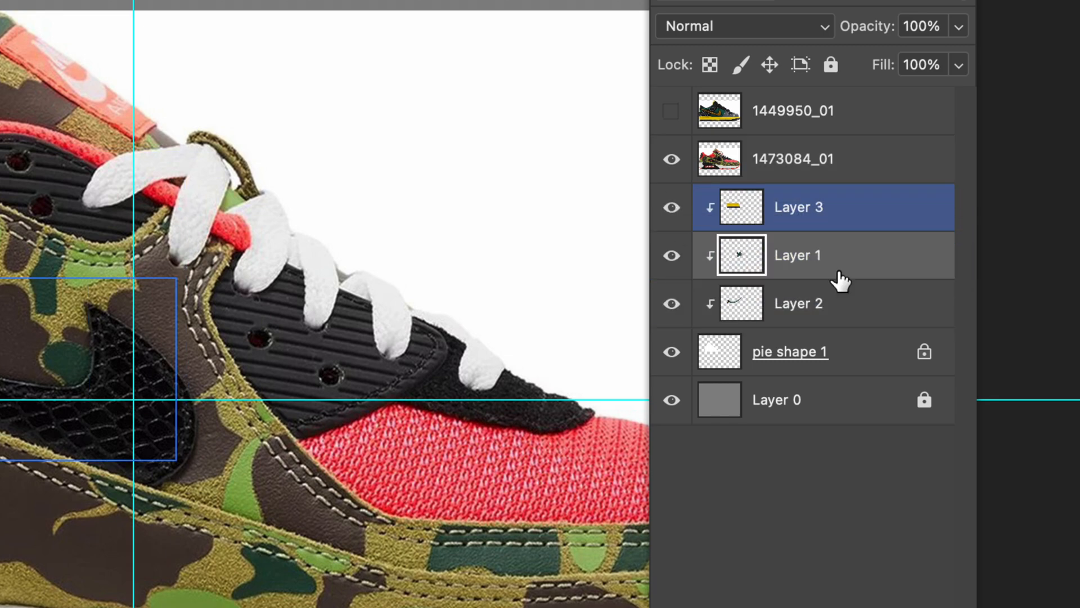
{"action": "left_click", "coordinate": [779, 307]}
{"action": "left_click", "coordinate": [803, 260]}
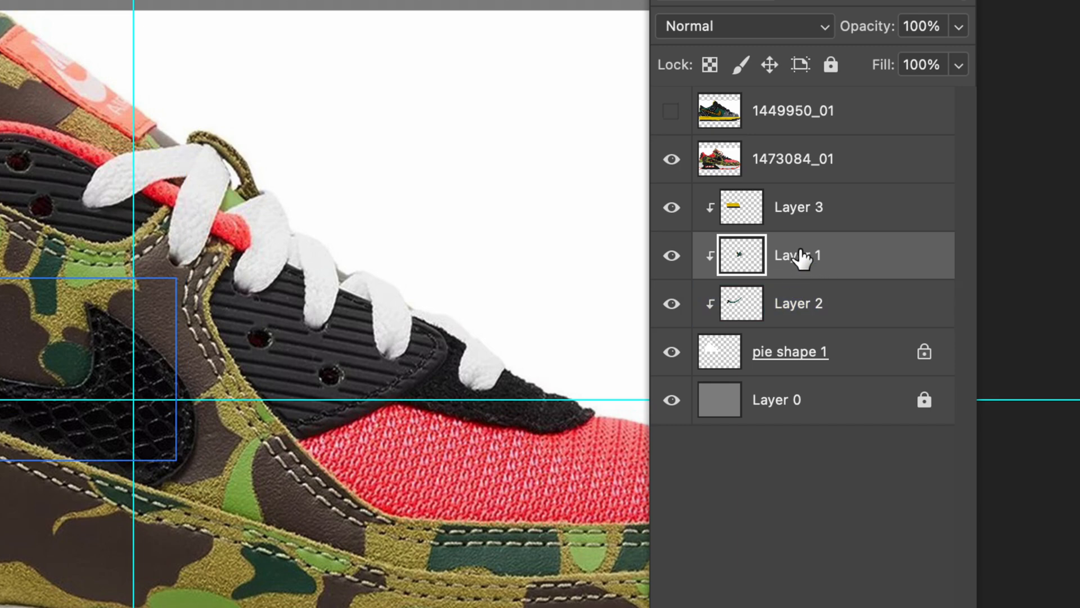
{"action": "left_click_drag", "start_coordinate": [754, 223], "coordinate": [817, 311]}
Step: On the 1473084_01 layer, lasso a freehand flame-like shape across the camo heel and AIR MAX logo, and copy it to a new layer
{"action": "left_click", "coordinate": [808, 159]}
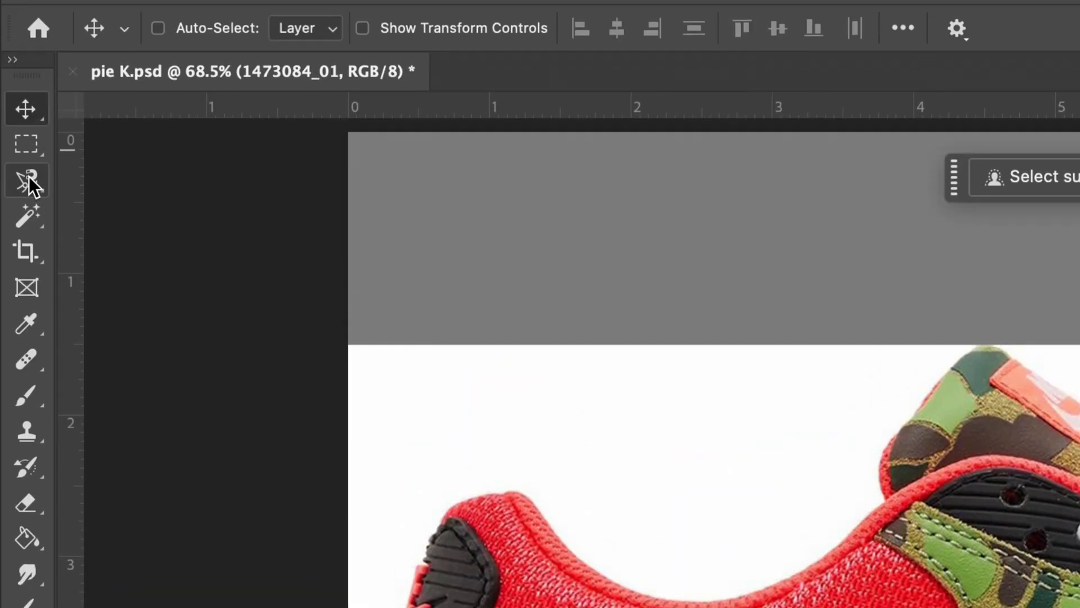
{"action": "right_click", "coordinate": [28, 176]}
{"action": "left_click", "coordinate": [97, 200]}
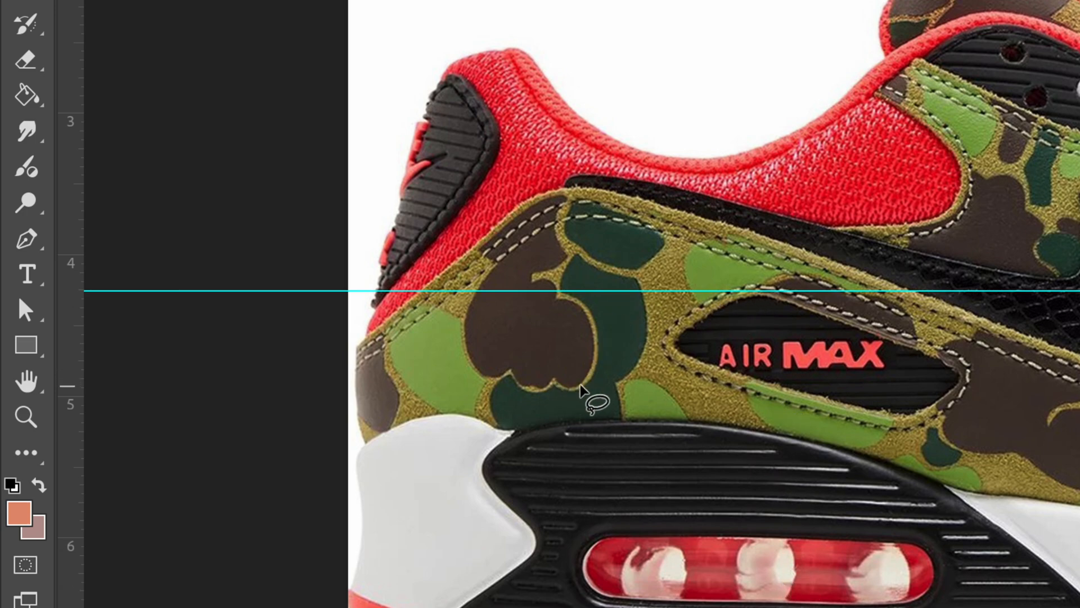
{"action": "mouse_move", "coordinate": [582, 389]}
{"action": "left_mouse_down"}
{"action": "mouse_move", "coordinate": [474, 371]}
{"action": "mouse_move", "coordinate": [445, 336]}
{"action": "mouse_move", "coordinate": [444, 298]}
{"action": "mouse_move", "coordinate": [468, 253]}
{"action": "mouse_move", "coordinate": [495, 234]}
{"action": "mouse_move", "coordinate": [482, 303]}
{"action": "mouse_move", "coordinate": [532, 343]}
{"action": "mouse_move", "coordinate": [519, 320]}
{"action": "mouse_move", "coordinate": [523, 261]}
{"action": "mouse_move", "coordinate": [549, 208]}
{"action": "mouse_move", "coordinate": [549, 172]}
{"action": "mouse_move", "coordinate": [527, 107]}
{"action": "mouse_move", "coordinate": [581, 191]}
{"action": "mouse_move", "coordinate": [609, 276]}
{"action": "mouse_move", "coordinate": [628, 292]}
{"action": "mouse_move", "coordinate": [684, 217]}
{"action": "mouse_move", "coordinate": [794, 198]}
{"action": "mouse_move", "coordinate": [862, 169]}
{"action": "mouse_move", "coordinate": [749, 242]}
{"action": "mouse_move", "coordinate": [863, 218]}
{"action": "mouse_move", "coordinate": [897, 194]}
{"action": "mouse_move", "coordinate": [827, 262]}
{"action": "mouse_move", "coordinate": [684, 290]}
{"action": "mouse_move", "coordinate": [670, 310]}
{"action": "mouse_move", "coordinate": [675, 324]}
{"action": "mouse_move", "coordinate": [734, 327]}
{"action": "mouse_move", "coordinate": [884, 325]}
{"action": "mouse_move", "coordinate": [905, 354]}
{"action": "mouse_move", "coordinate": [876, 384]}
{"action": "mouse_move", "coordinate": [783, 397]}
{"action": "mouse_move", "coordinate": [592, 386]}
{"action": "left_mouse_up"}
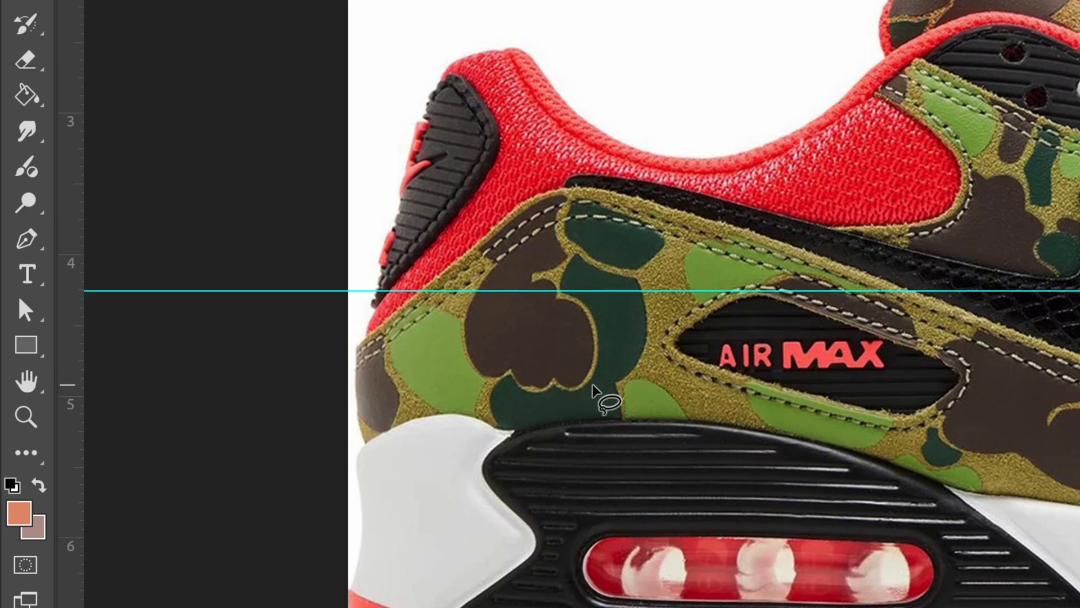
{"action": "right_click", "coordinate": [570, 304]}
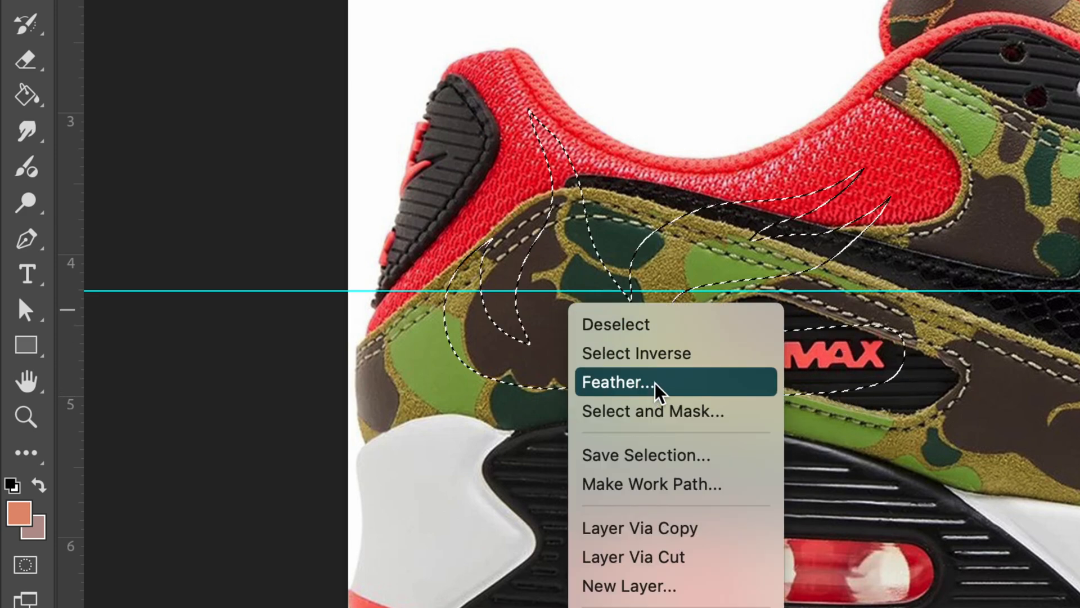
{"action": "left_click", "coordinate": [677, 529]}
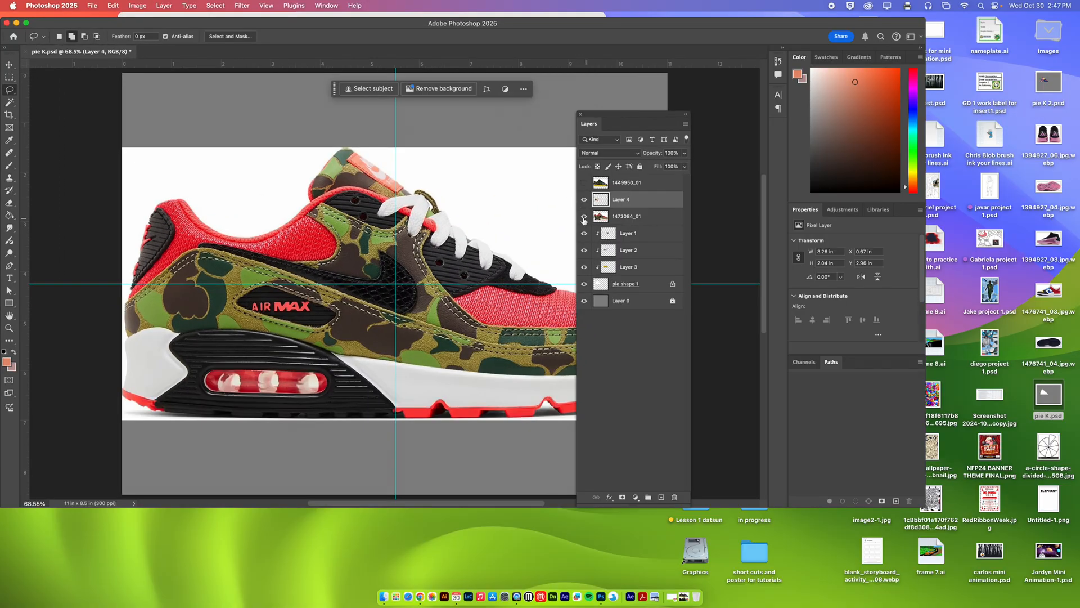
Step: Hide the 1473084_01 layer, clip Layer 4 to the pie between Layer 1 and Layer 2, and position its camo piece in the pie's upper half
{"action": "left_click", "coordinate": [584, 216]}
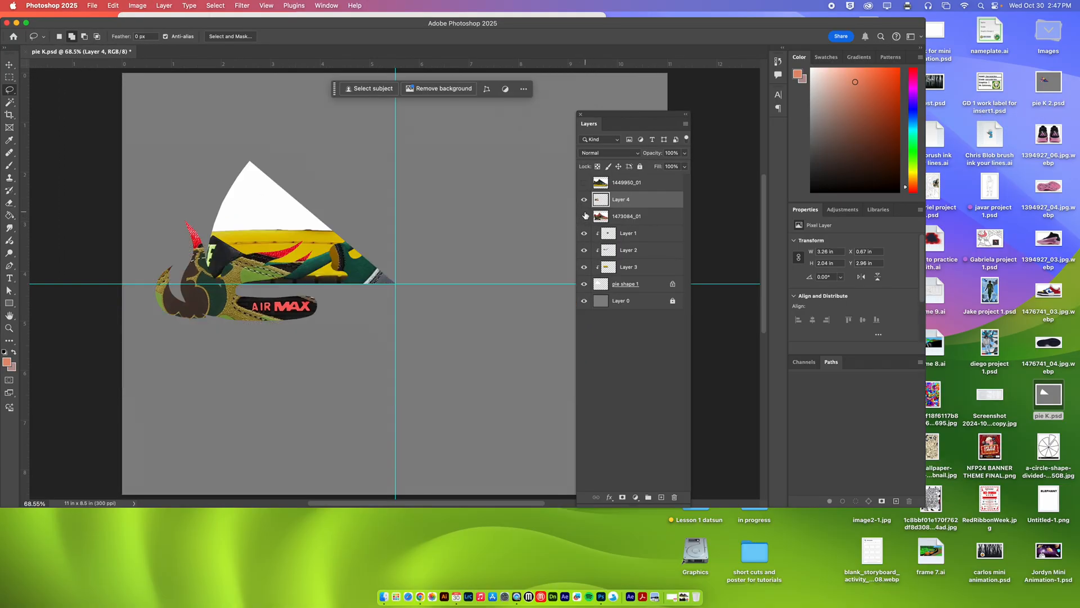
{"action": "left_click_drag", "start_coordinate": [646, 205], "coordinate": [645, 243]}
{"action": "left_click", "coordinate": [9, 65]}
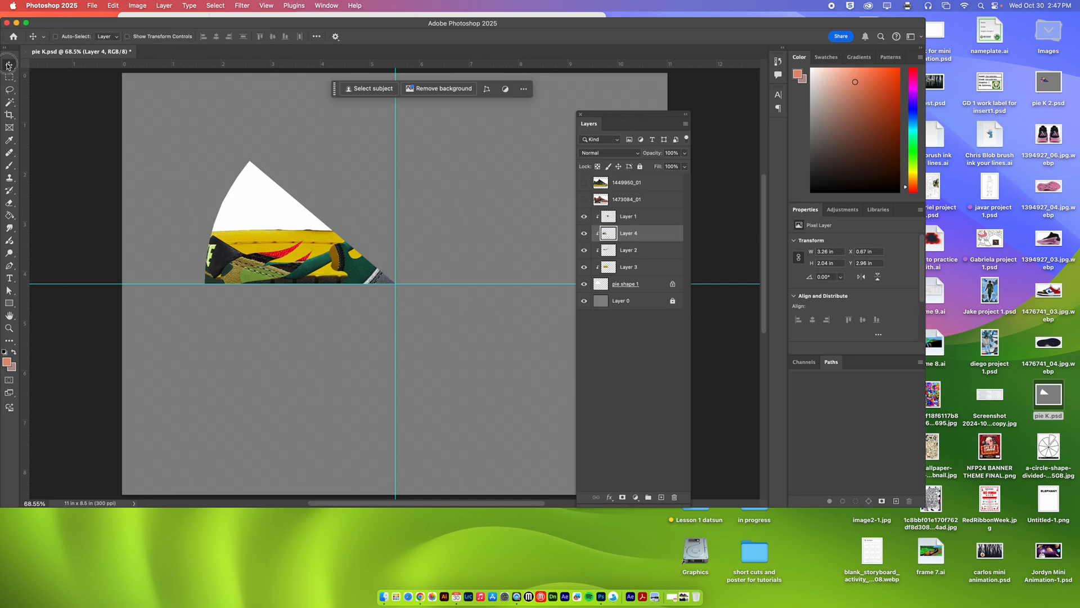
{"action": "left_click_drag", "start_coordinate": [272, 272], "coordinate": [273, 180]}
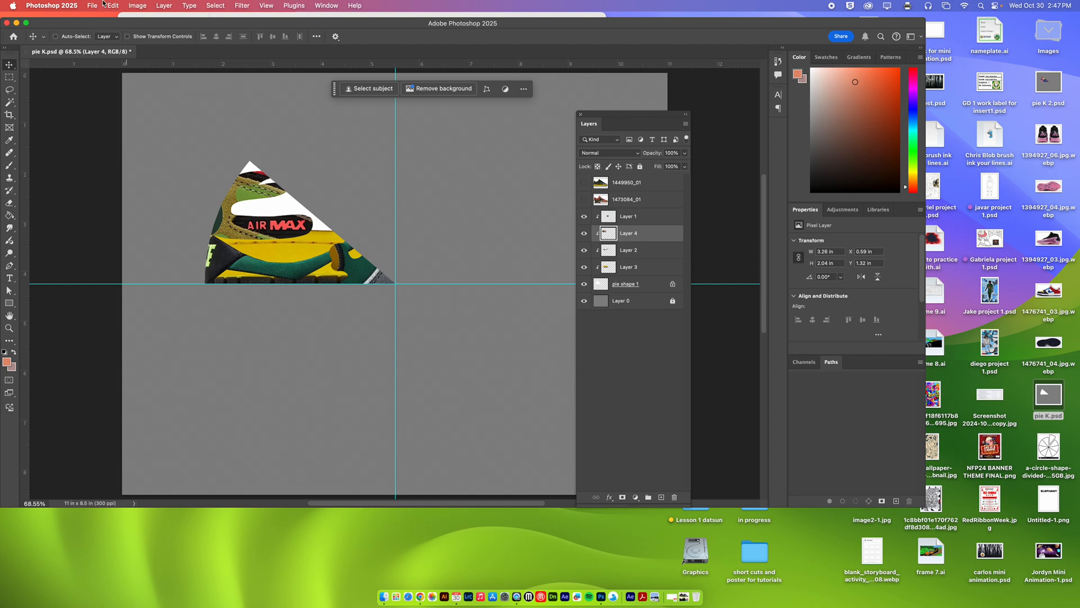
Step: Free-transform Layer 4 to rotate the camo piece clockwise and nudge it within the pie, commit, and move the layer below Layer 2
{"action": "left_click", "coordinate": [108, 5]}
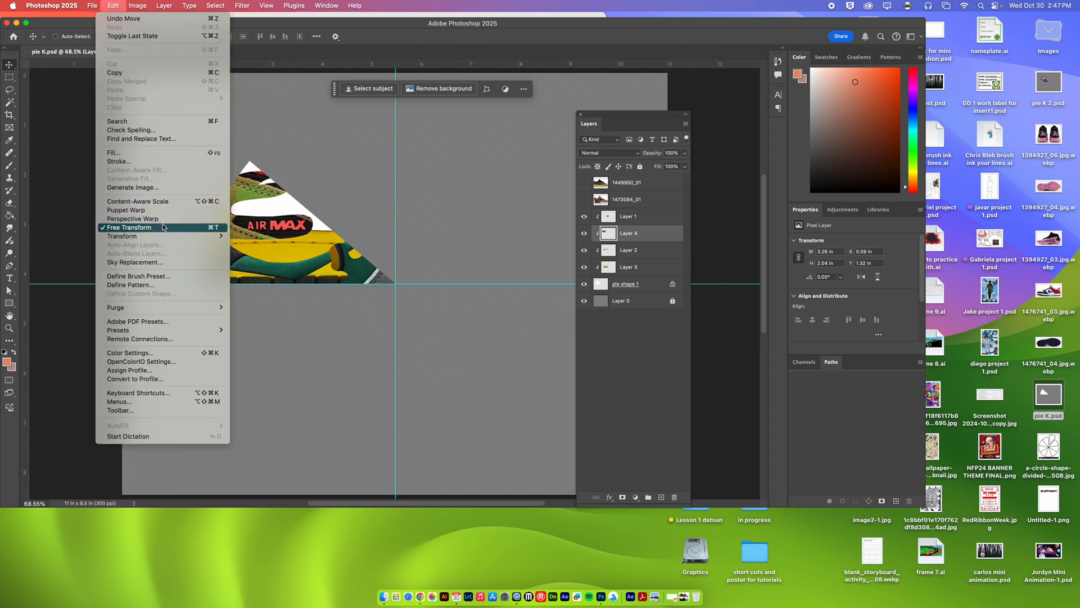
{"action": "left_click", "coordinate": [160, 220]}
{"action": "left_click_drag", "start_coordinate": [315, 198], "coordinate": [332, 240]}
{"action": "left_click_drag", "start_coordinate": [234, 228], "coordinate": [235, 223]}
{"action": "key", "text": "Return"}
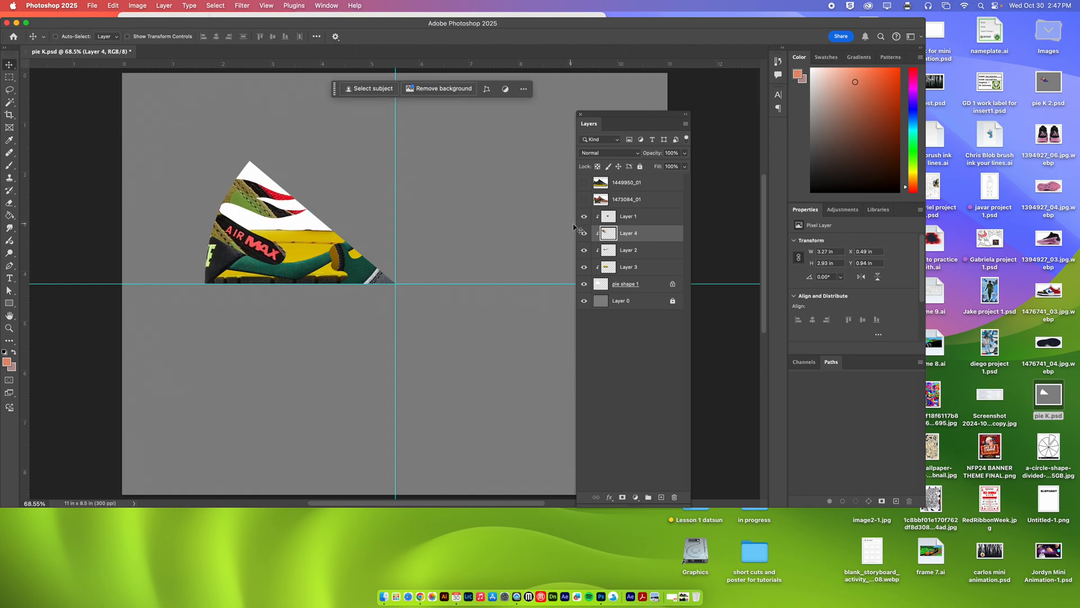
{"action": "left_click_drag", "start_coordinate": [639, 237], "coordinate": [641, 259]}
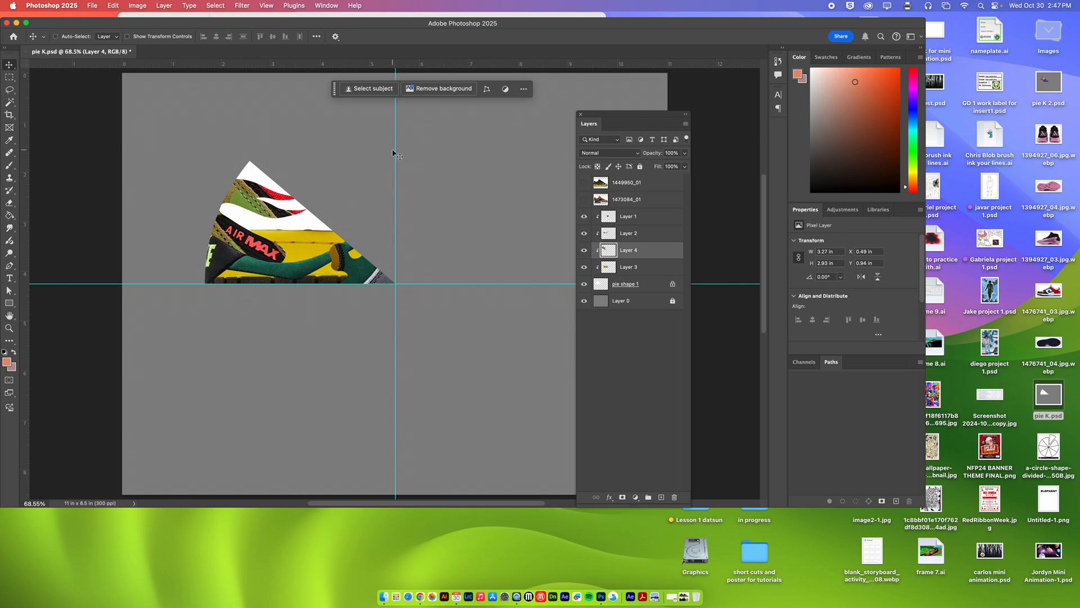